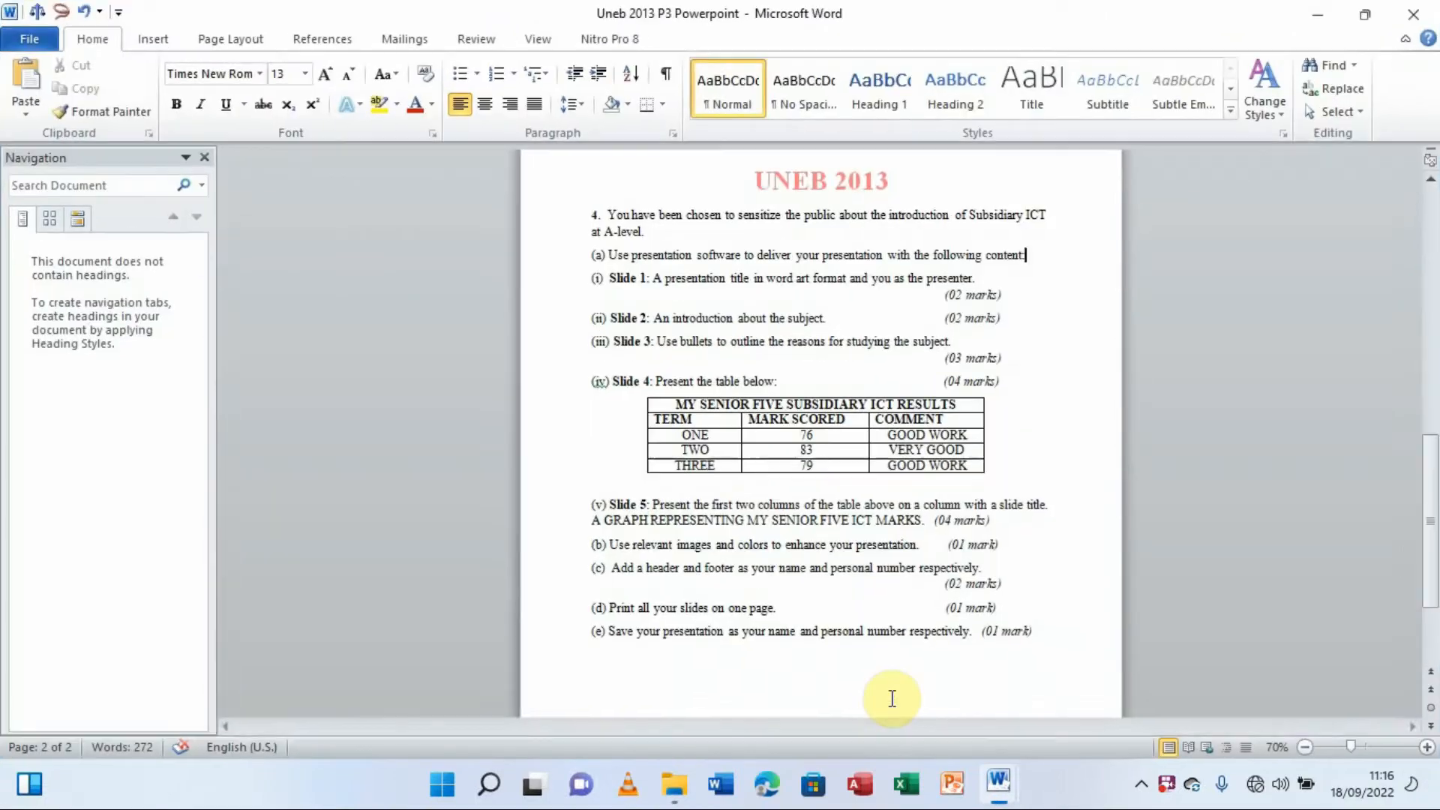
Create a desktop folder named Uneb 2013 P3 and place it directly below the vdj 2021 shortcut
{"action": "left_click", "coordinate": [1167, 442]}
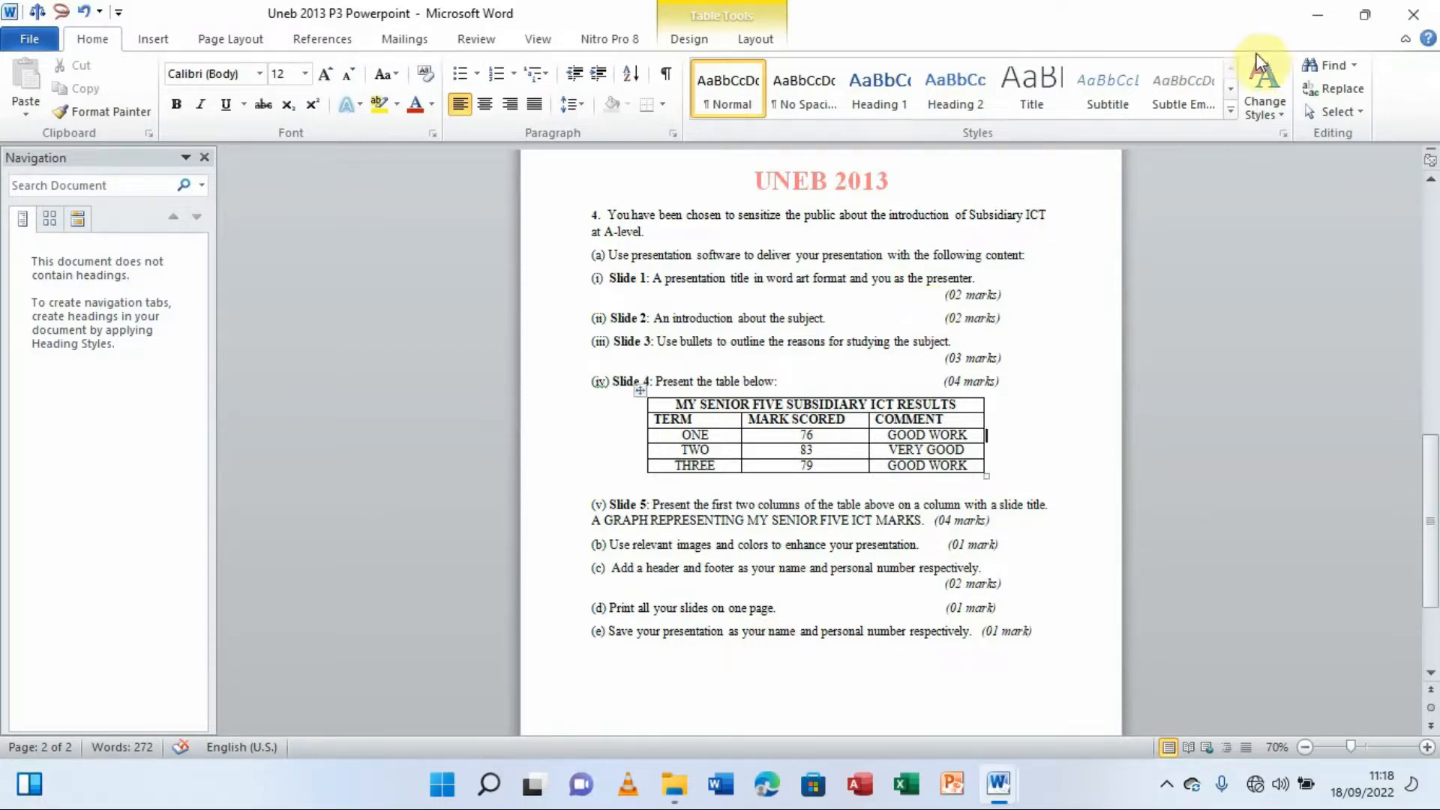
{"action": "left_click", "coordinate": [1317, 15]}
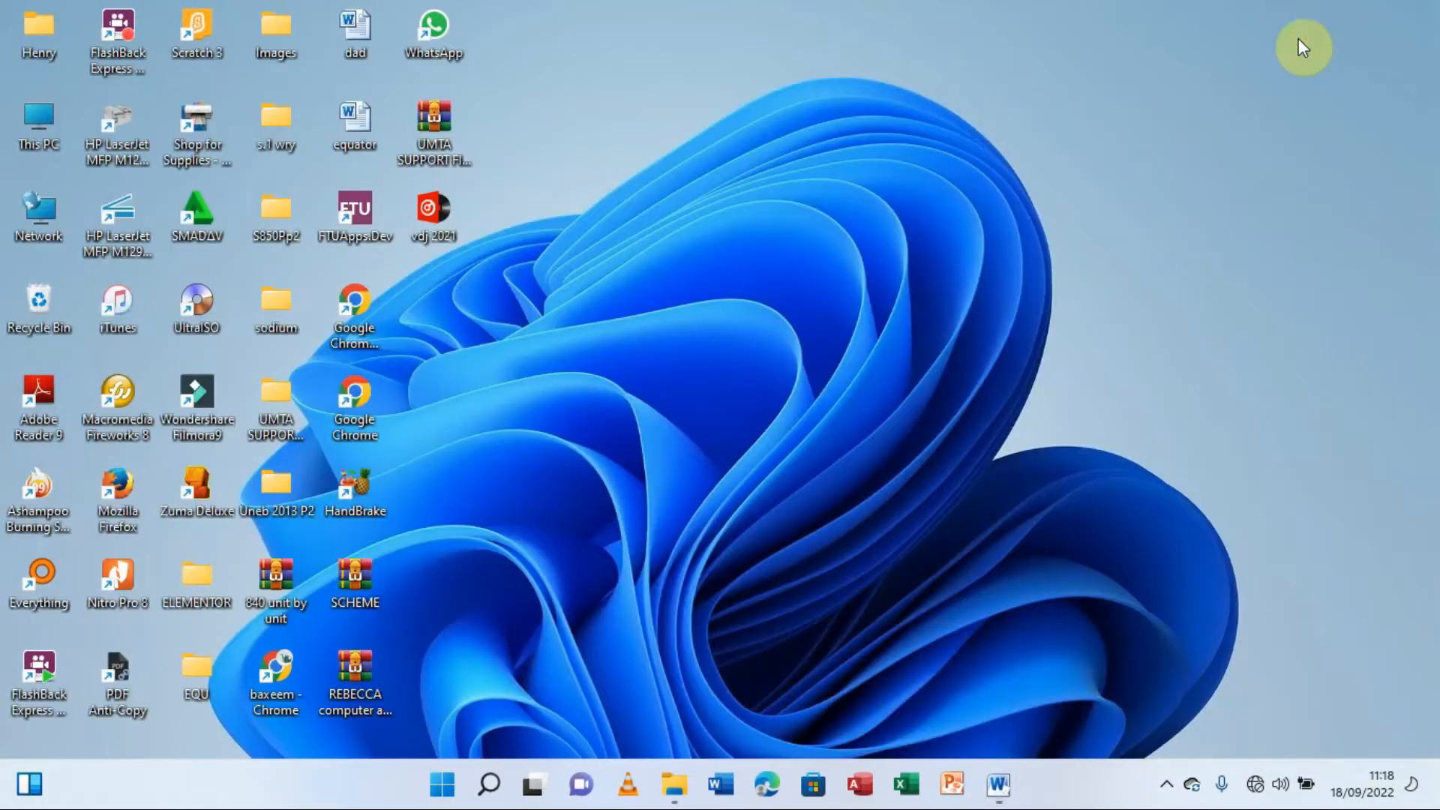
{"action": "right_click", "coordinate": [885, 192]}
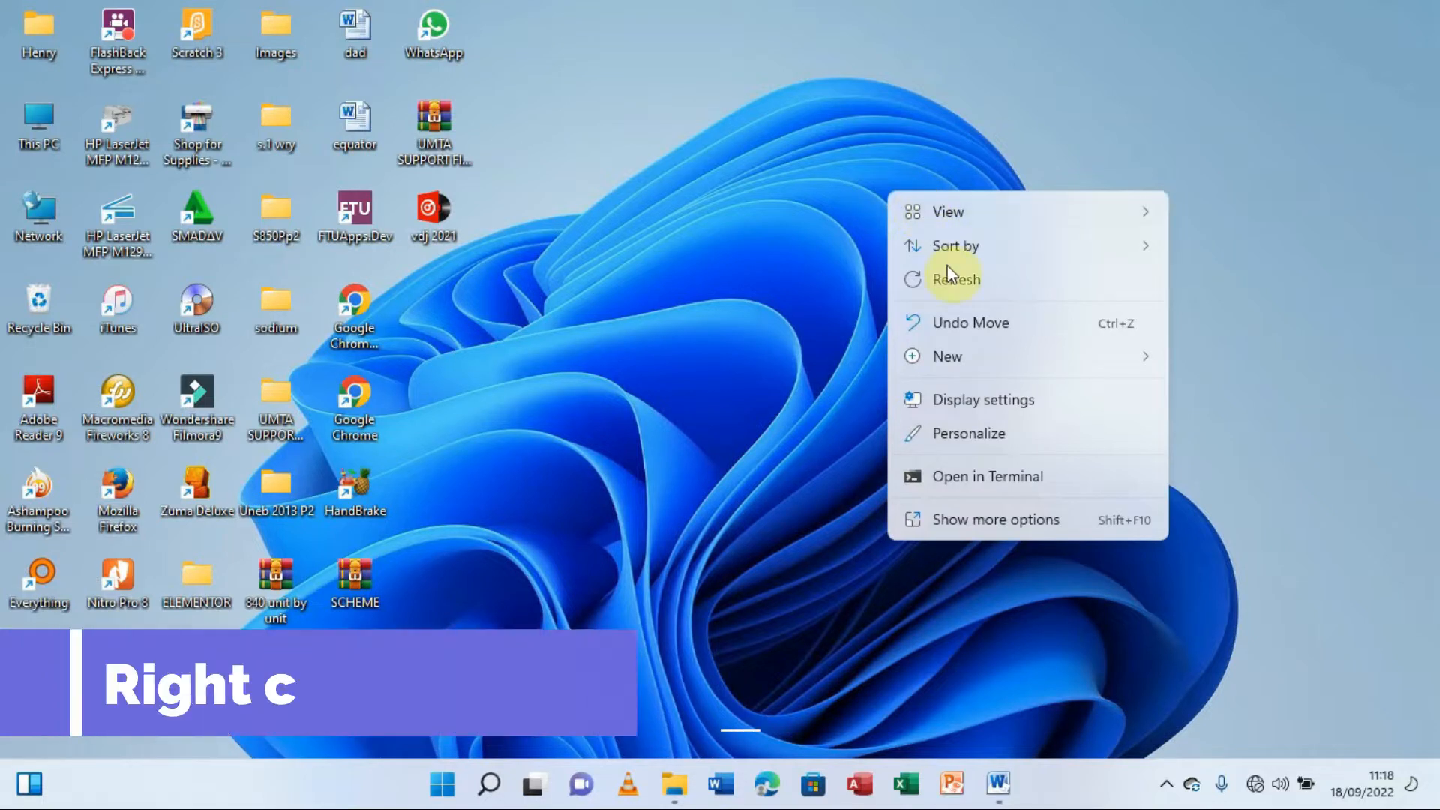
{"action": "mouse_move", "coordinate": [951, 351]}
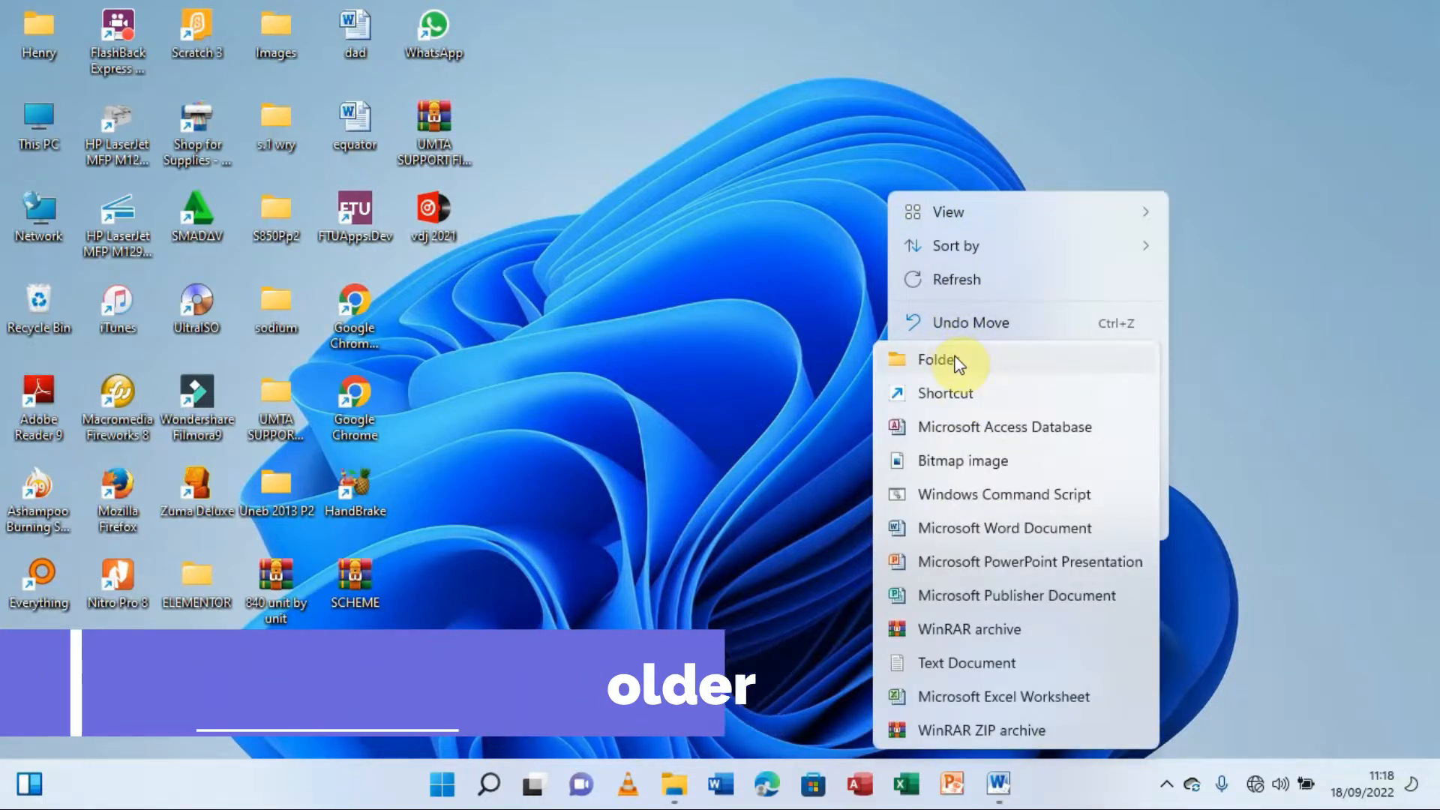
{"action": "left_click", "coordinate": [957, 362]}
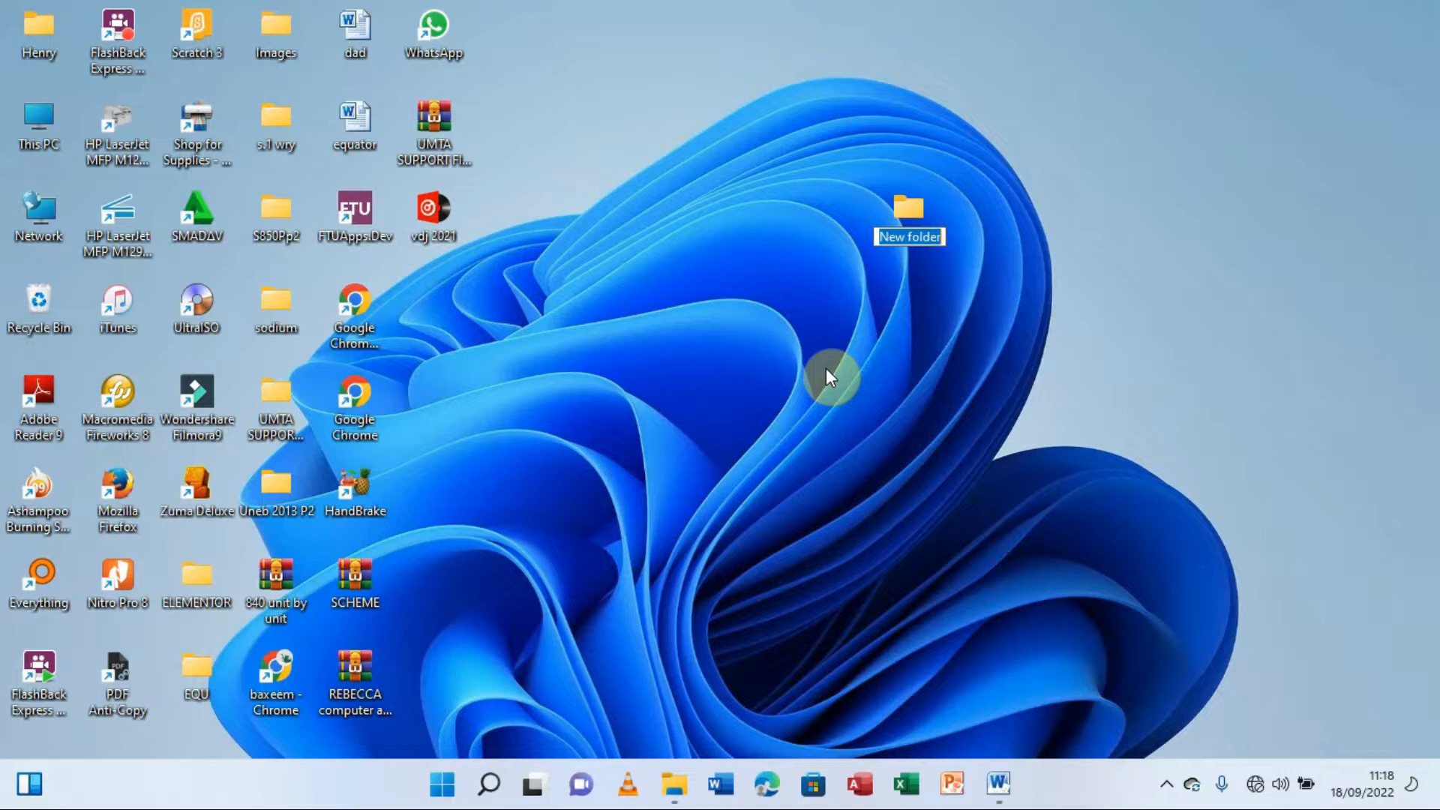
{"action": "type", "text": "Une"}
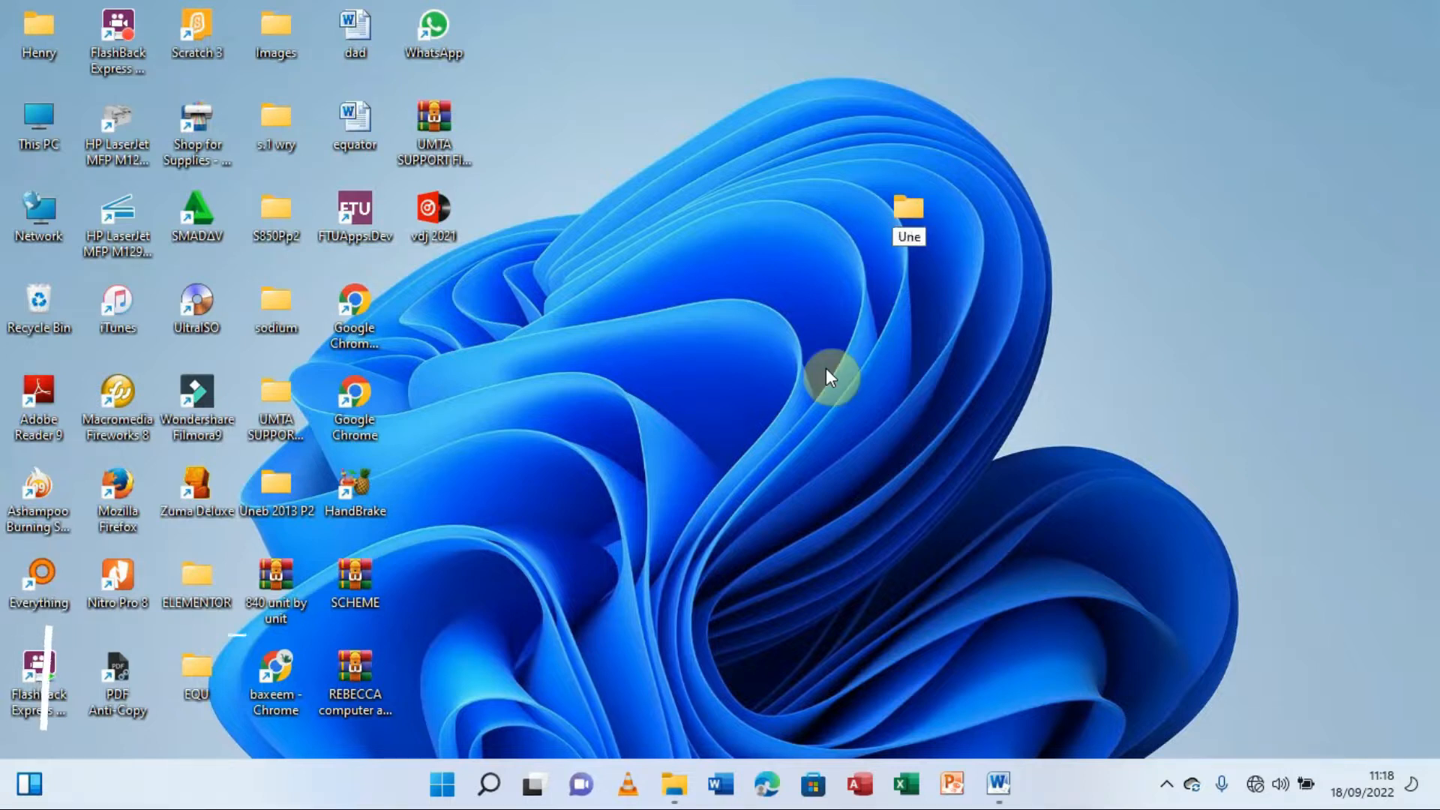
{"action": "type", "text": "b 2"}
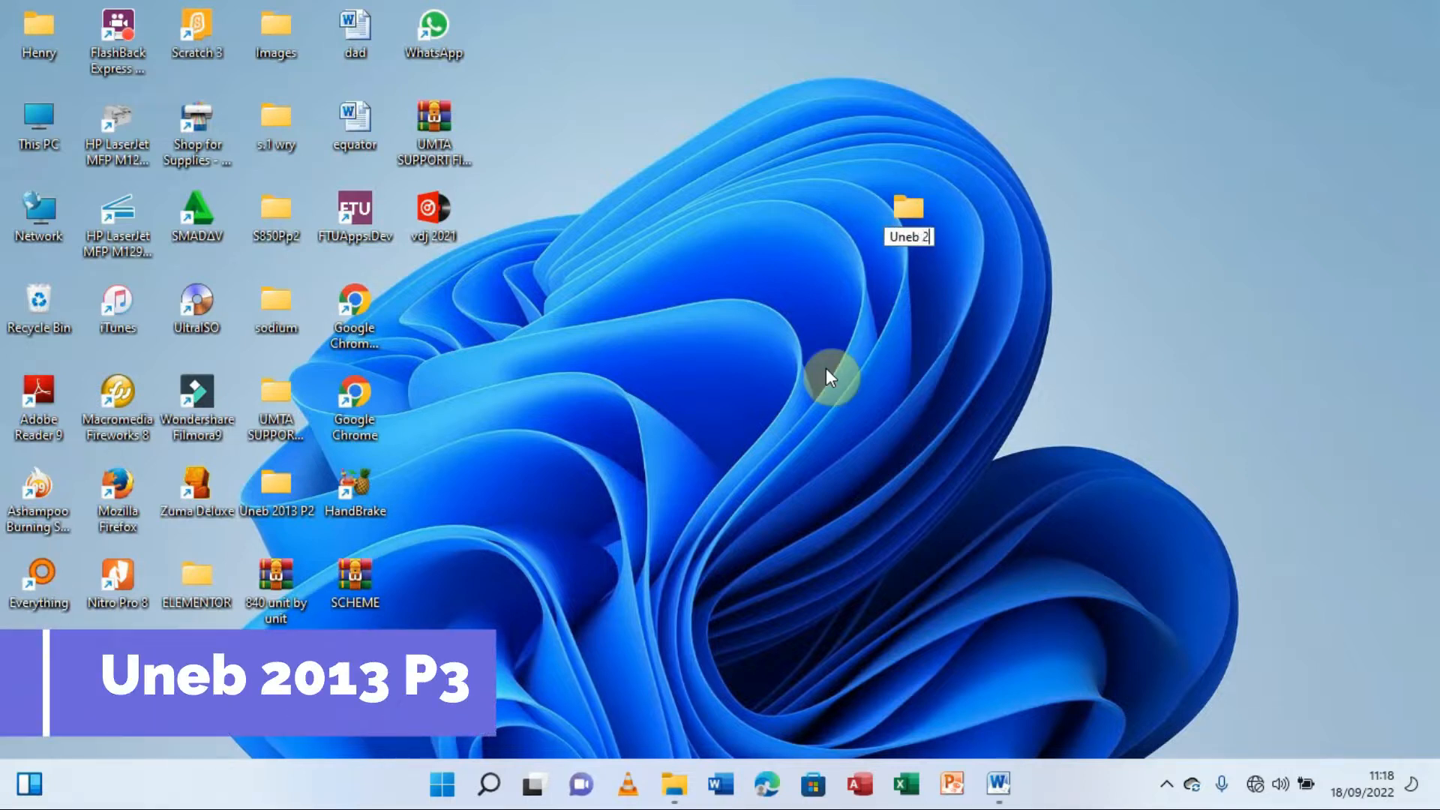
{"action": "type", "text": "013 P3"}
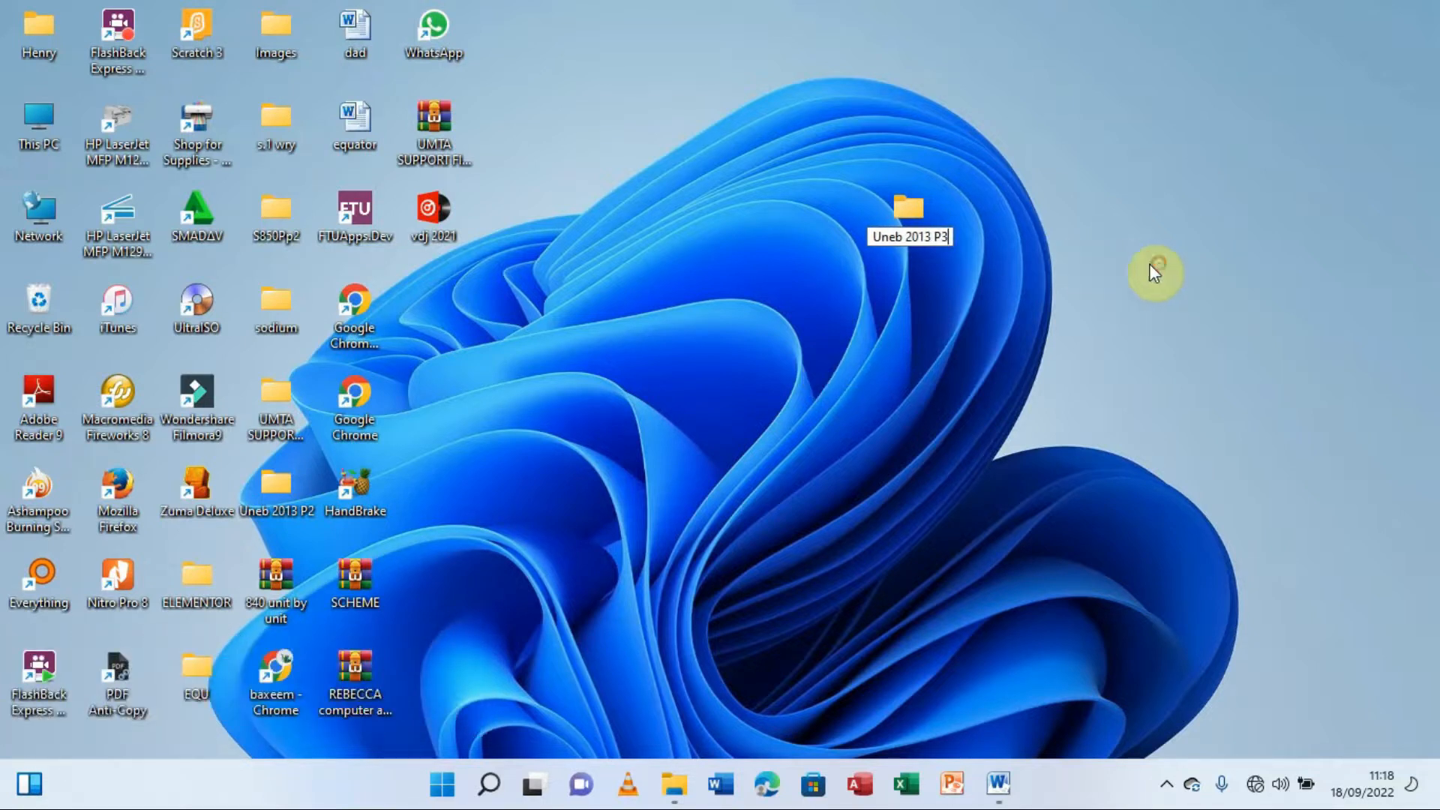
{"action": "key", "text": "Return"}
{"action": "left_click_drag", "start_coordinate": [915, 210], "coordinate": [627, 230]}
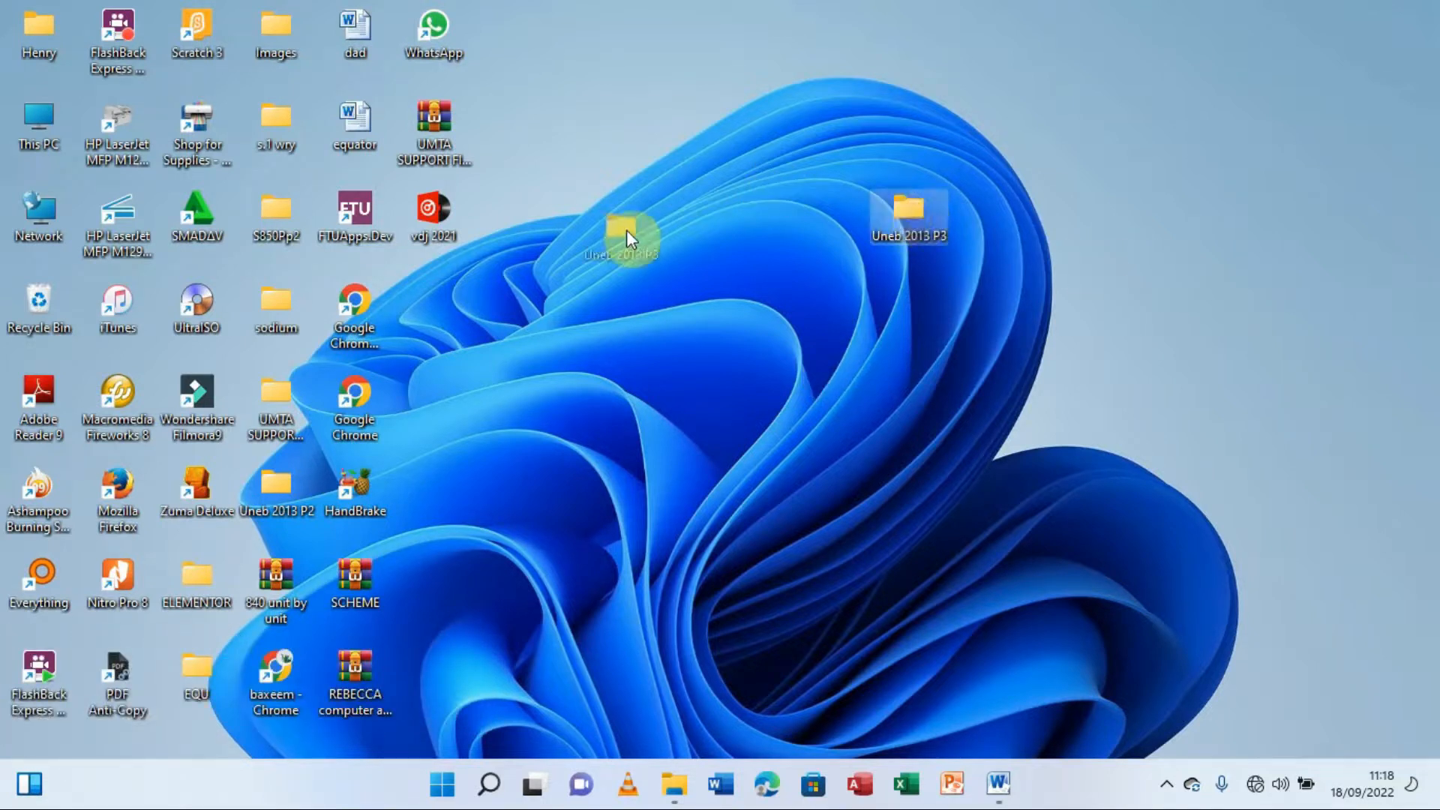
{"action": "left_click_drag", "start_coordinate": [437, 303], "coordinate": [446, 303]}
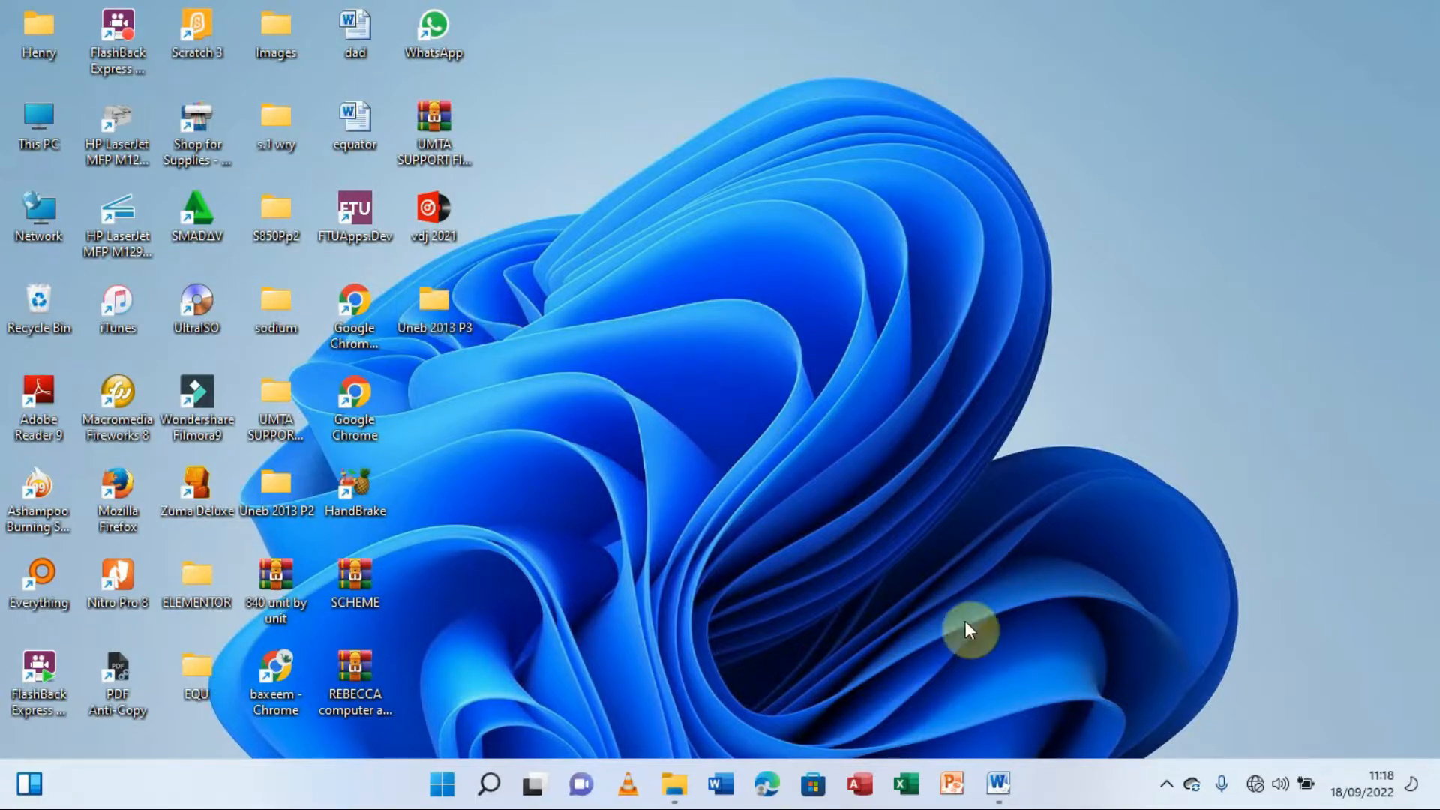
Check the exam question in the Word document and open PowerPoint with a blank presentation
{"action": "mouse_move", "coordinate": [998, 784]}
{"action": "left_click", "coordinate": [899, 704]}
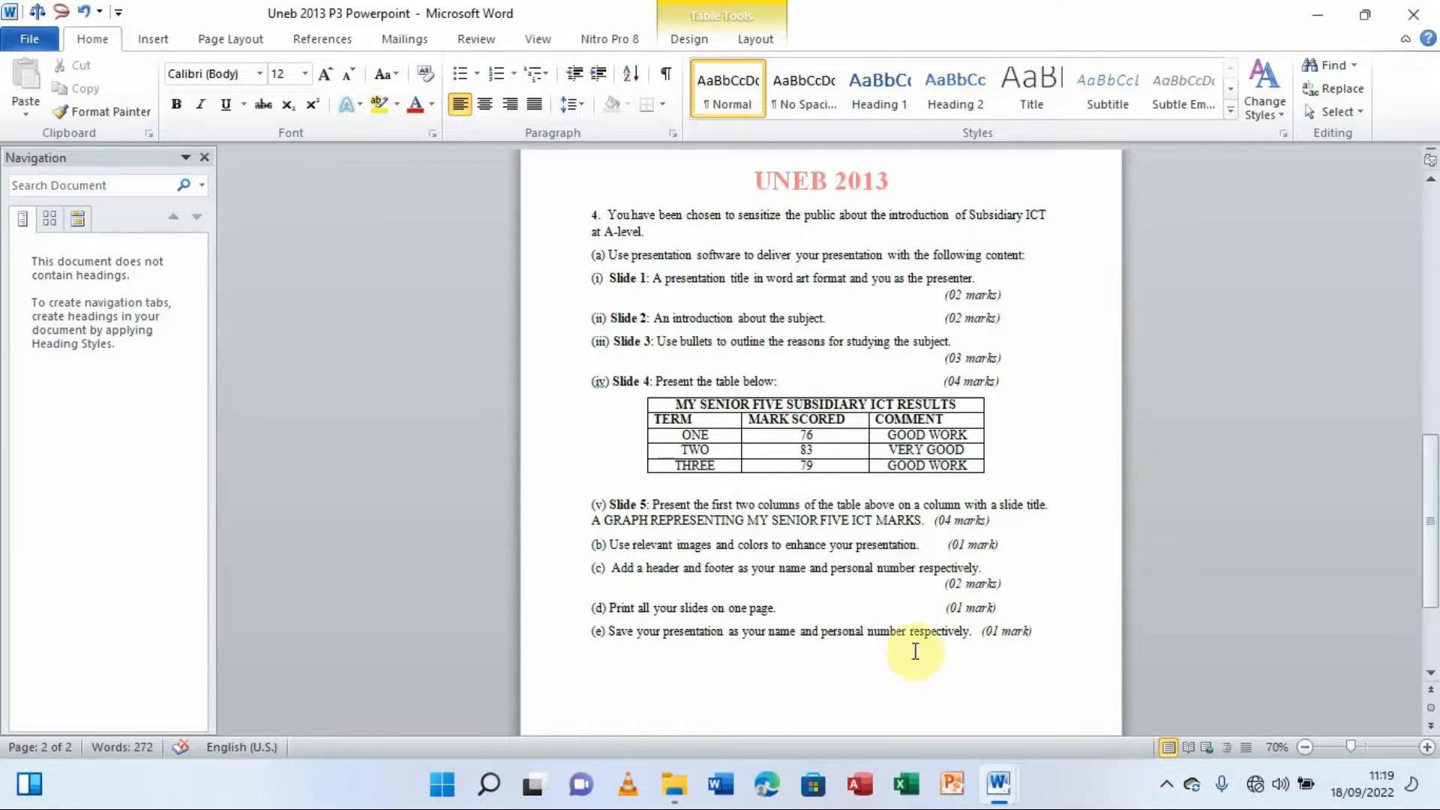
{"action": "left_click", "coordinate": [952, 785]}
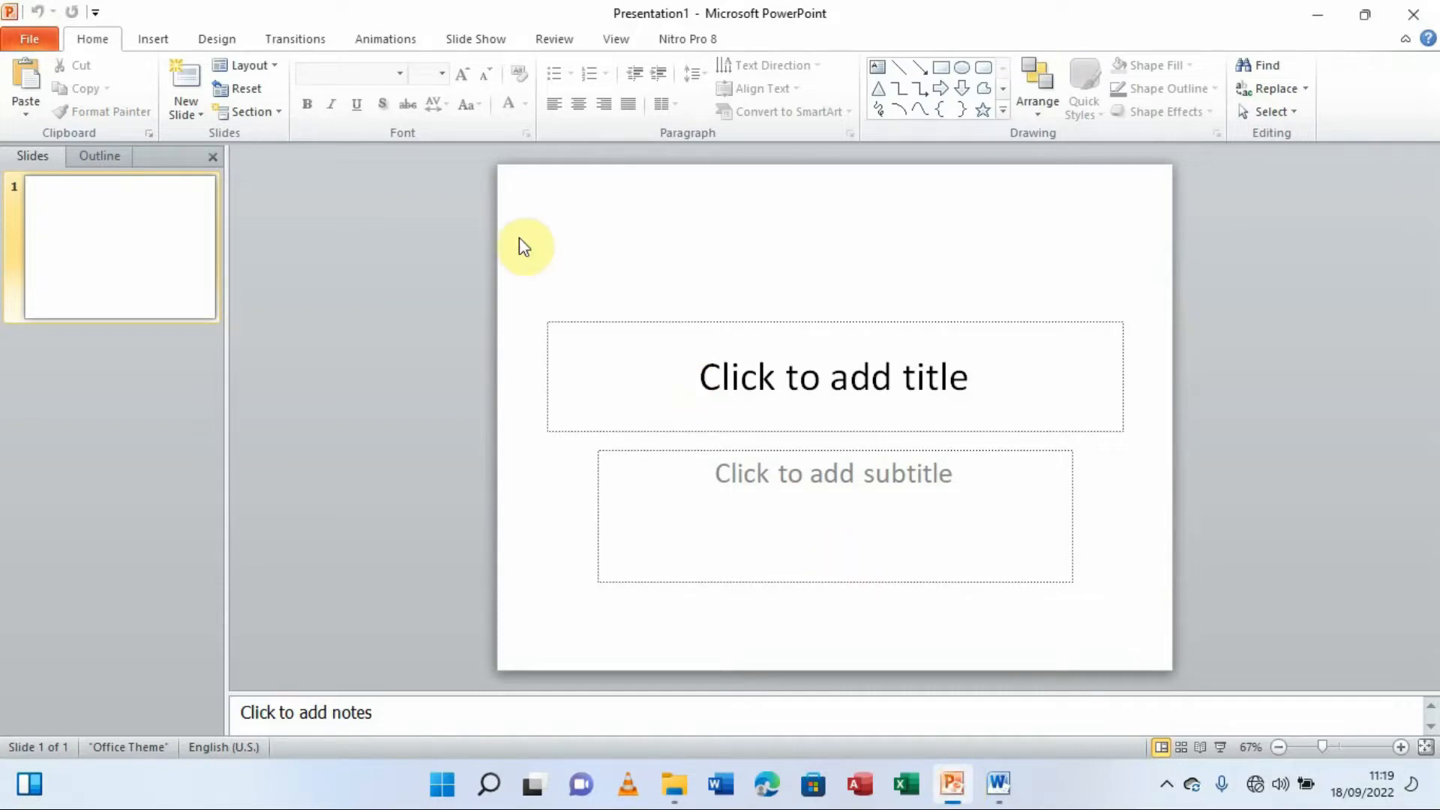
Start saving the presentation and choose the Uneb 2013 P3 folder on the Desktop as its location
{"action": "left_click", "coordinate": [27, 39]}
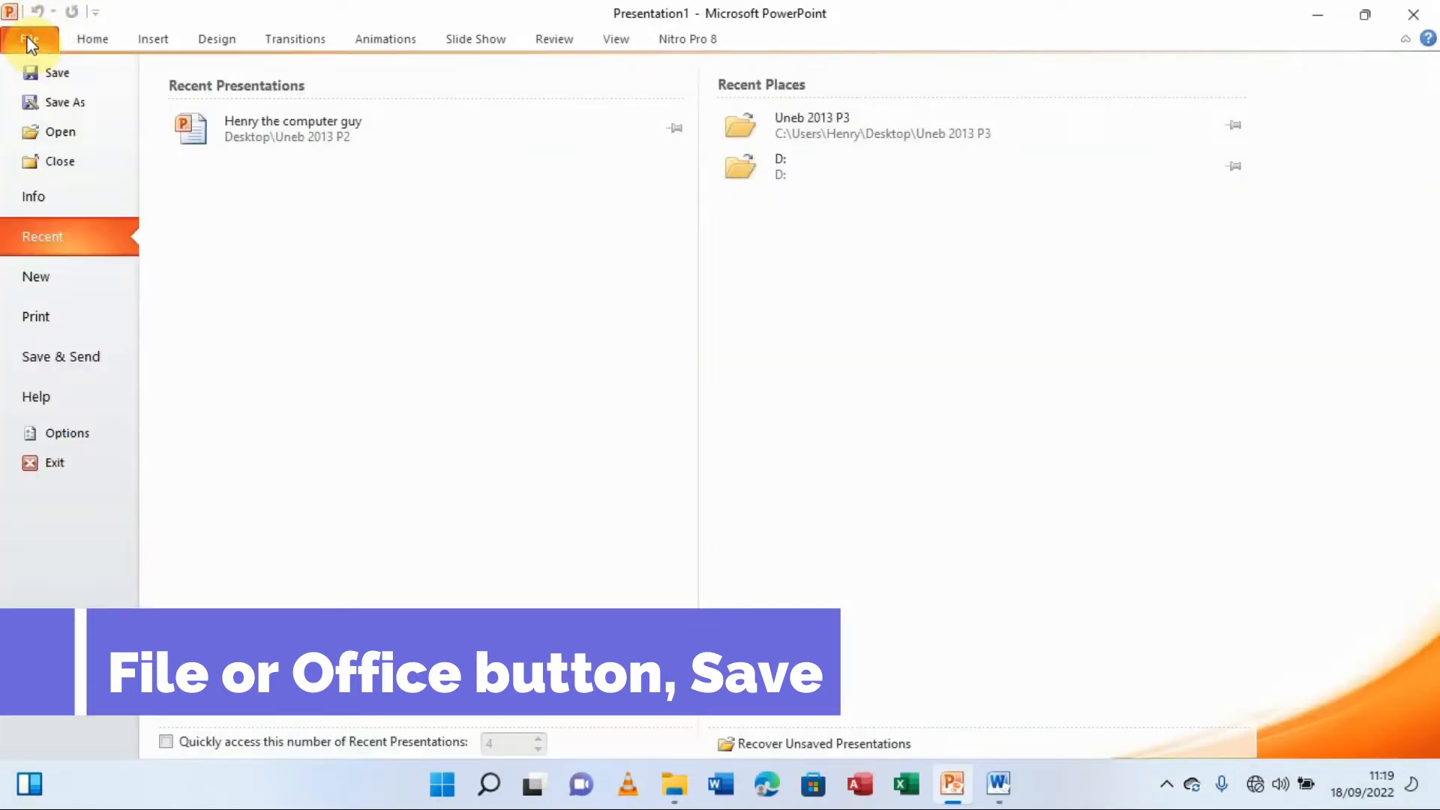
{"action": "left_click", "coordinate": [61, 75]}
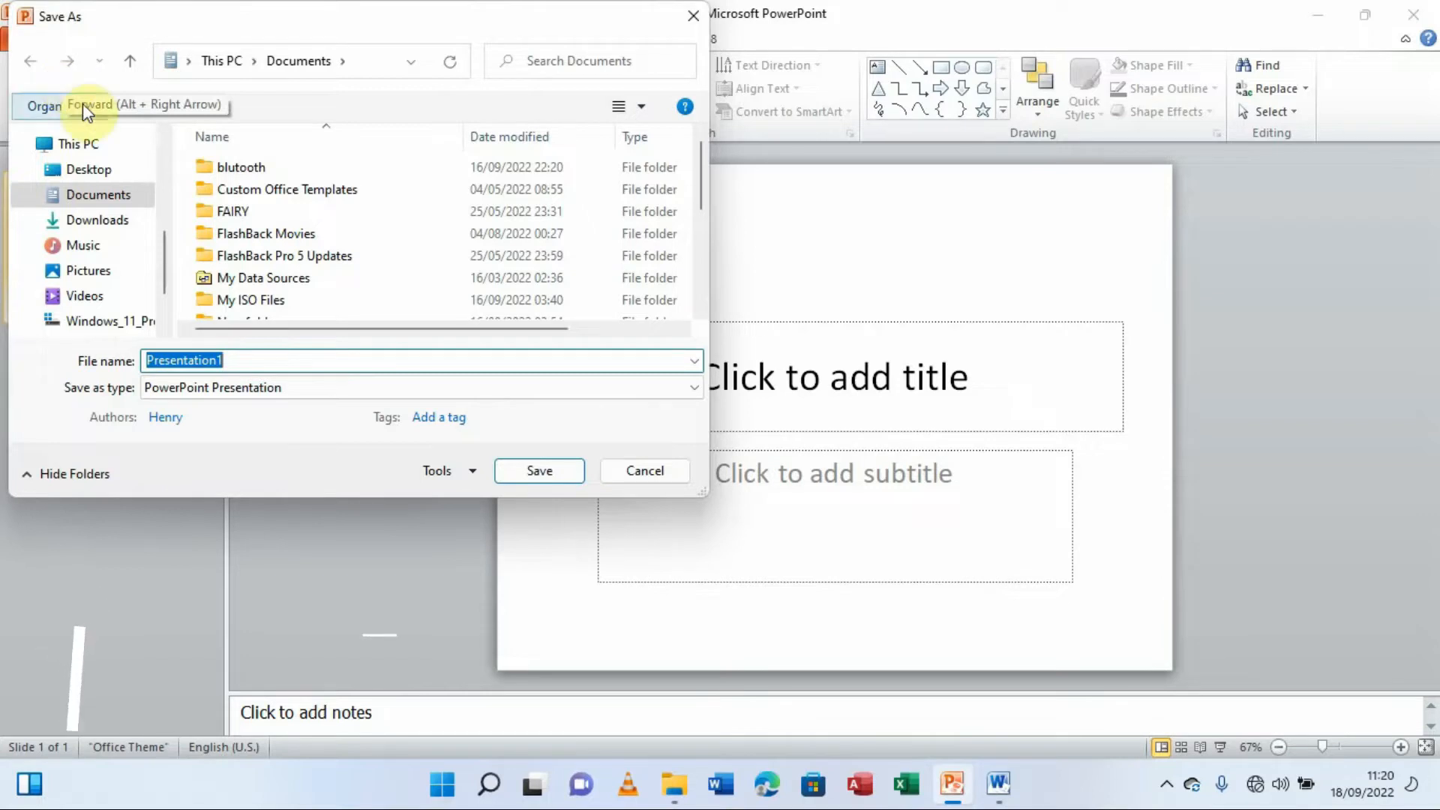
{"action": "left_click", "coordinate": [89, 170]}
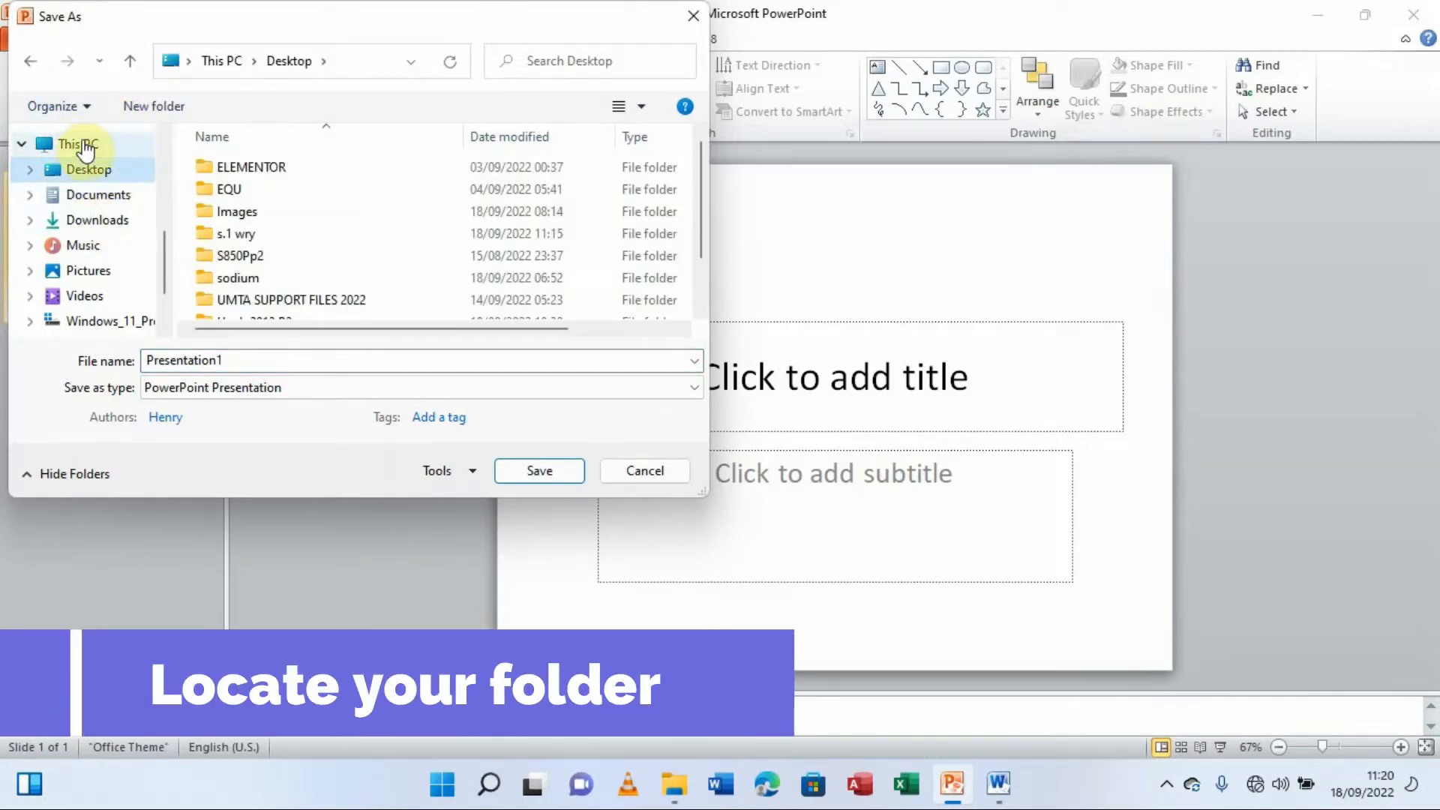
{"action": "left_click", "coordinate": [400, 64]}
{"action": "left_click", "coordinate": [416, 63]}
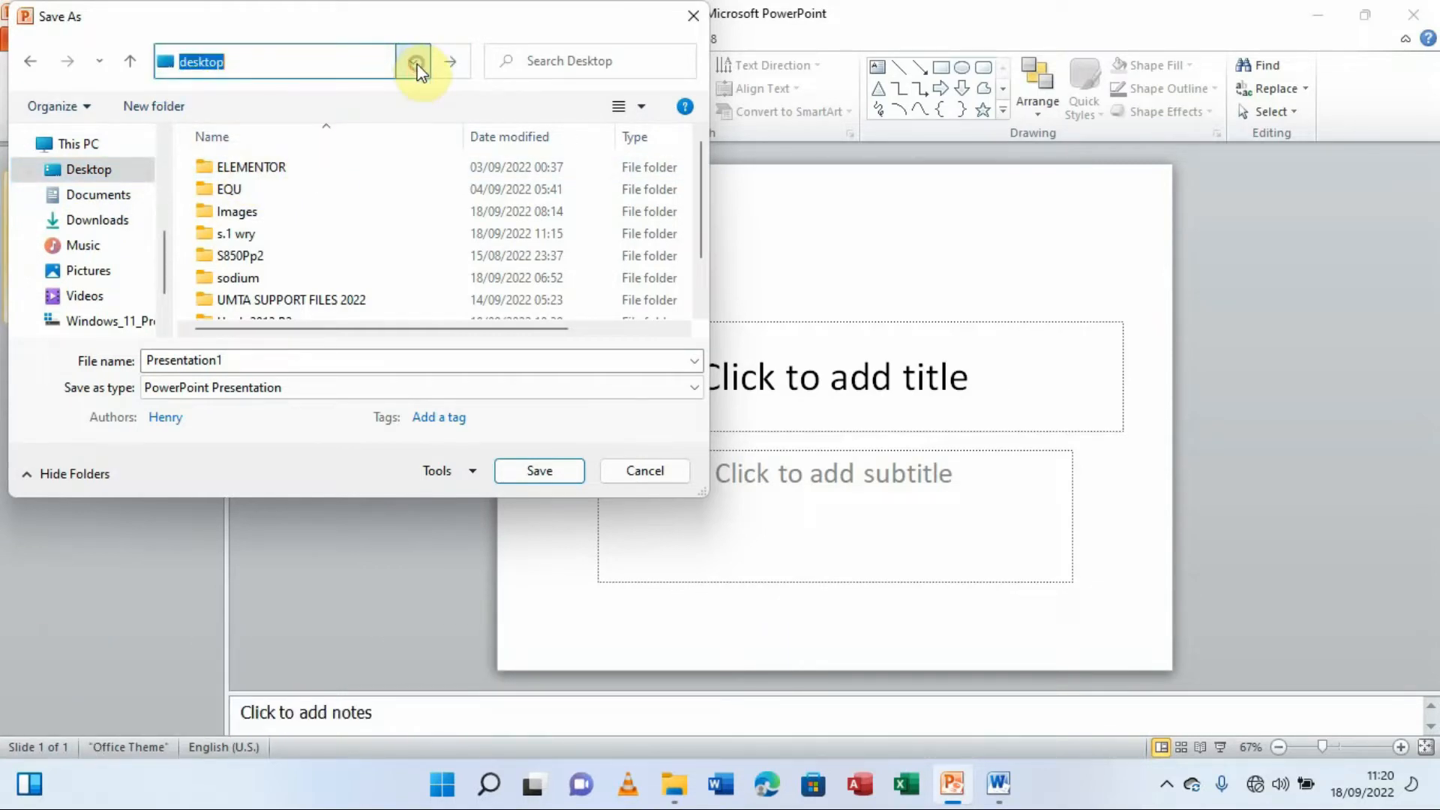
{"action": "left_click", "coordinate": [87, 171]}
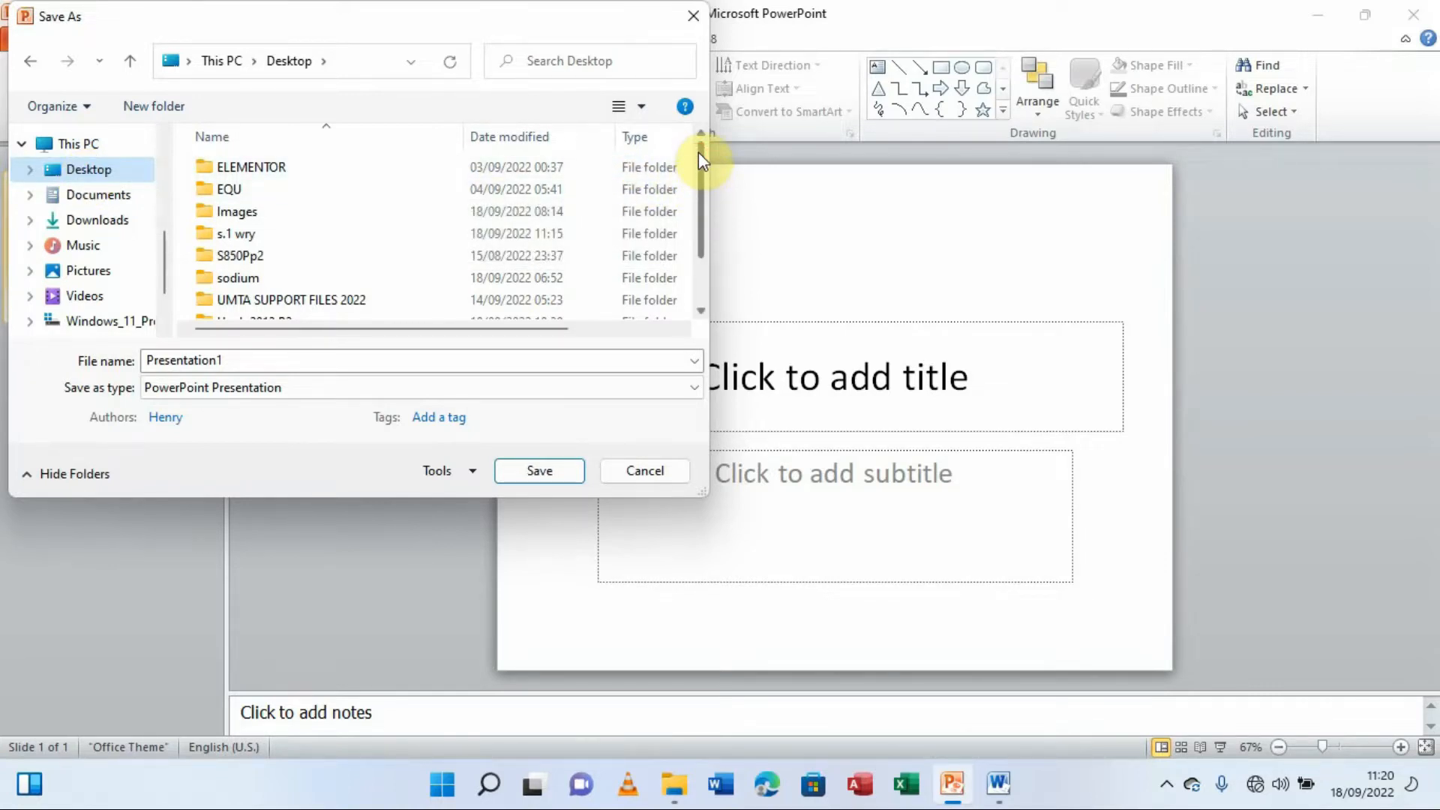
{"action": "left_click_drag", "start_coordinate": [699, 151], "coordinate": [704, 200]}
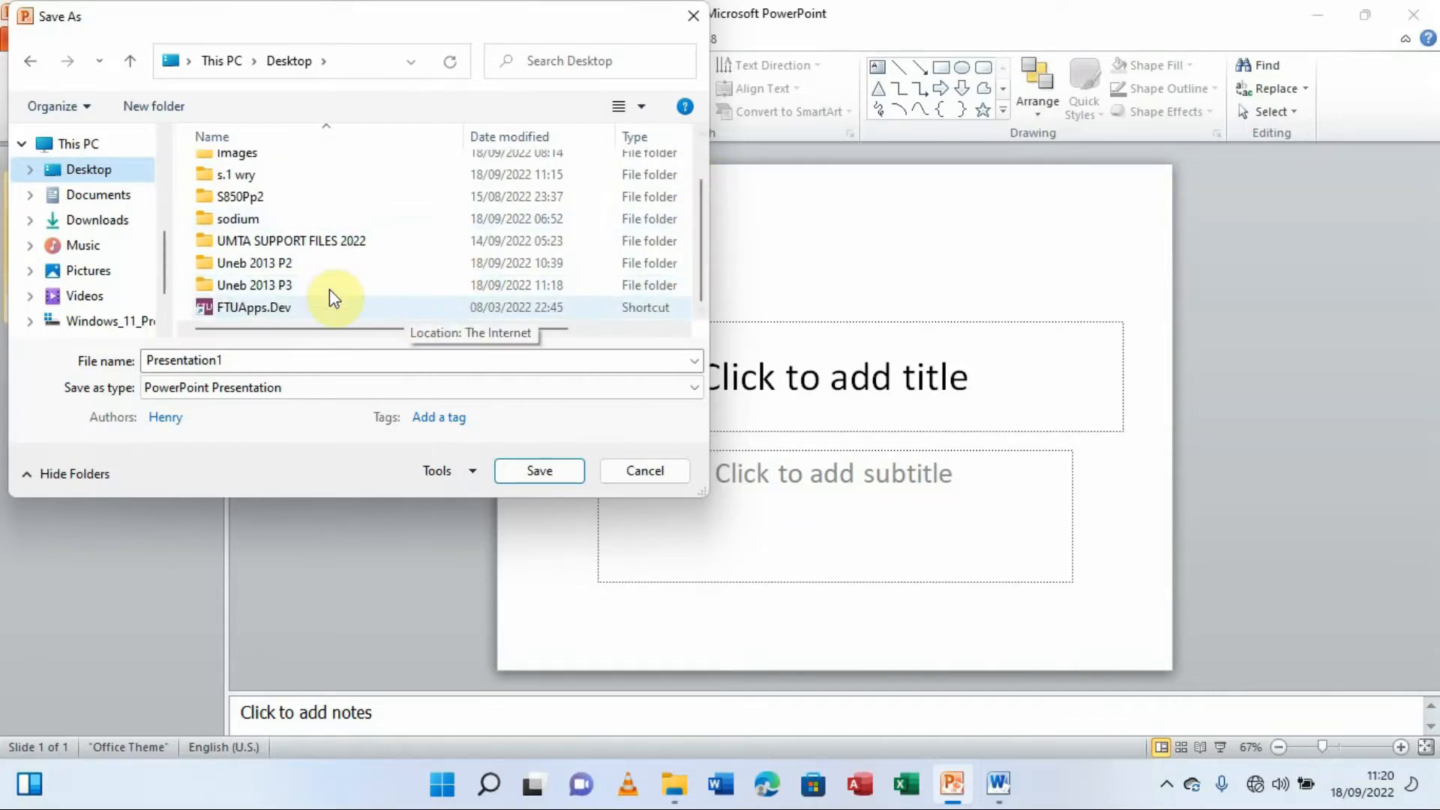
{"action": "left_click", "coordinate": [282, 286]}
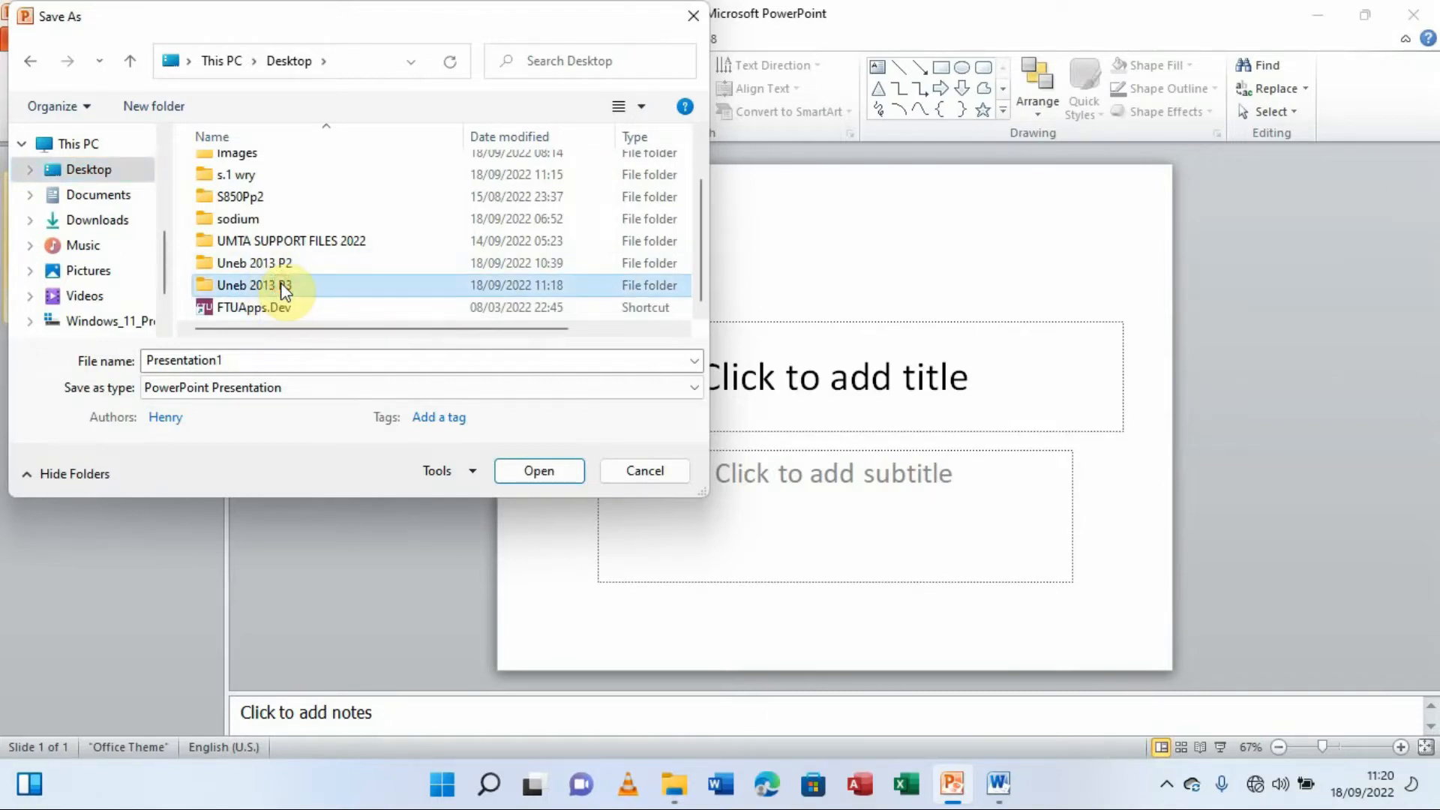
{"action": "left_click", "coordinate": [539, 471]}
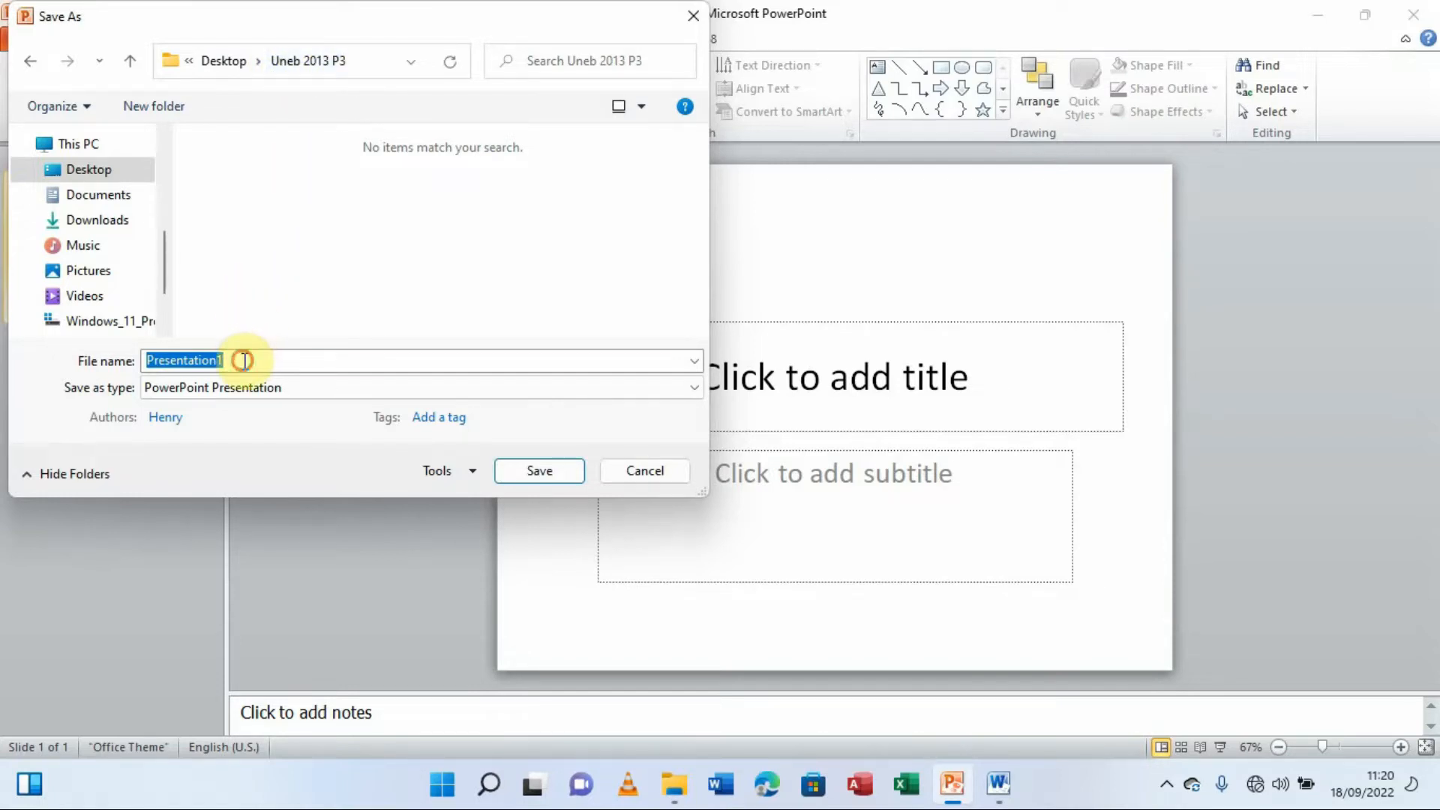
Name the presentation Computer Guy 001 and save it in the chosen folder
{"action": "key", "text": "BackSpace"}
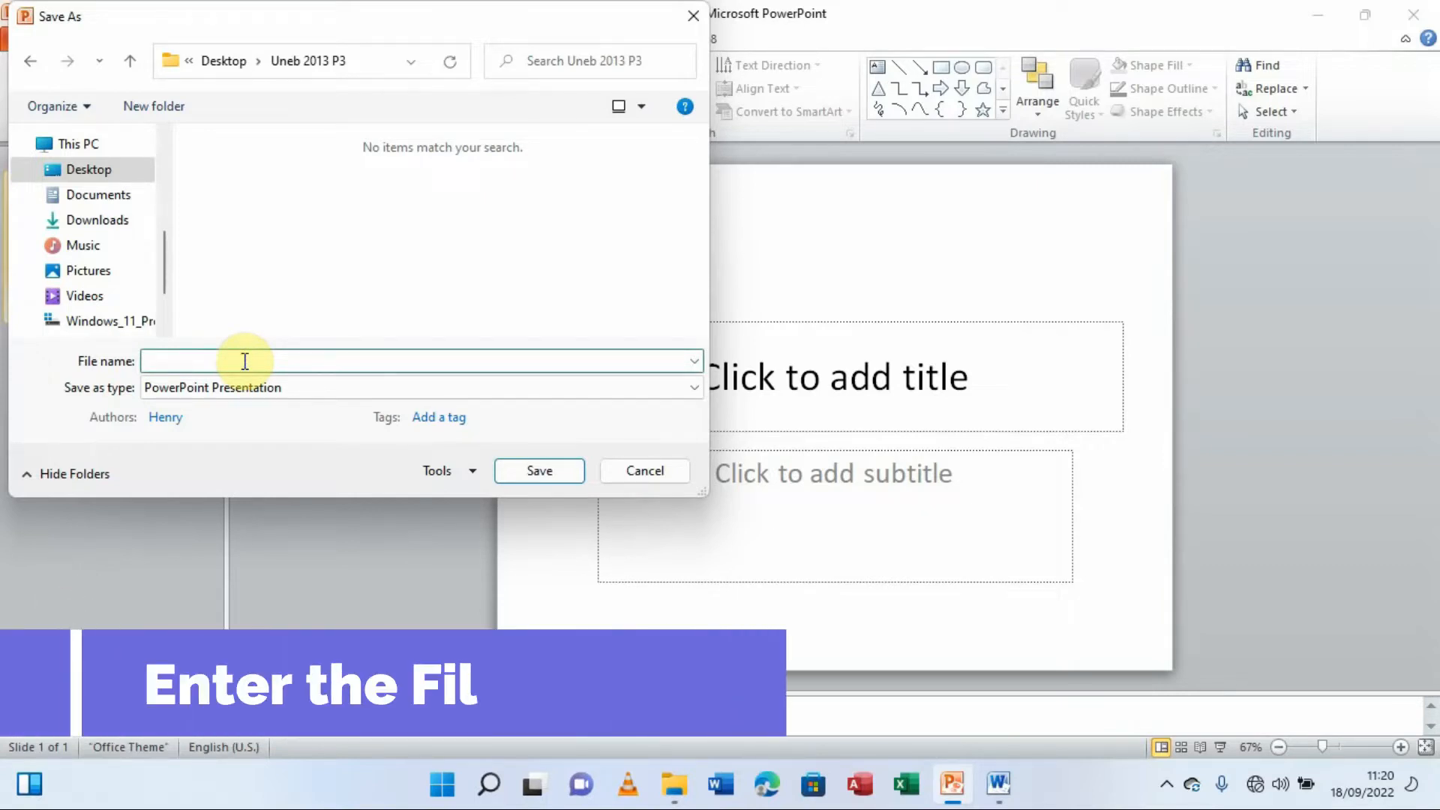
{"action": "type", "text": "Computer"}
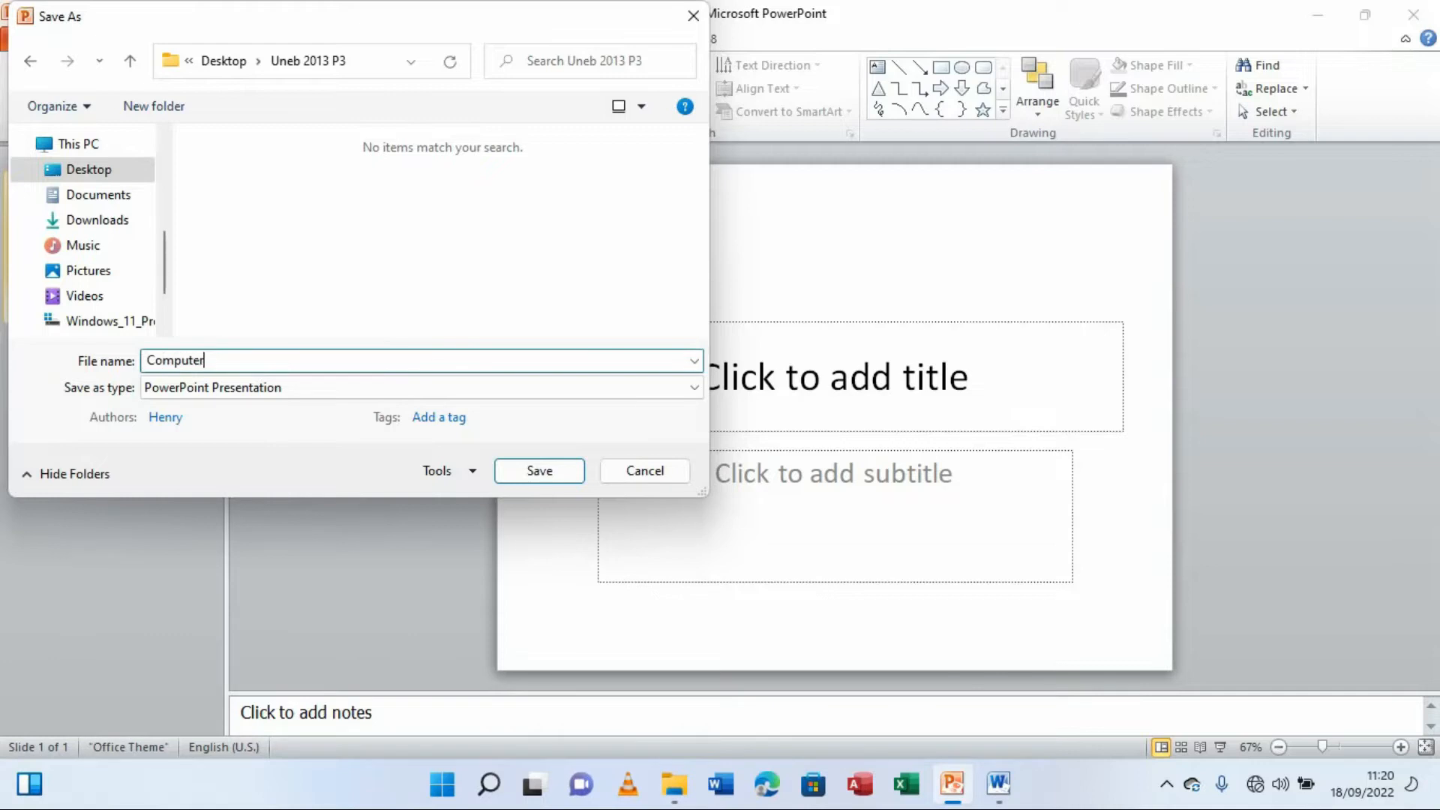
{"action": "type", "text": " Guy 001"}
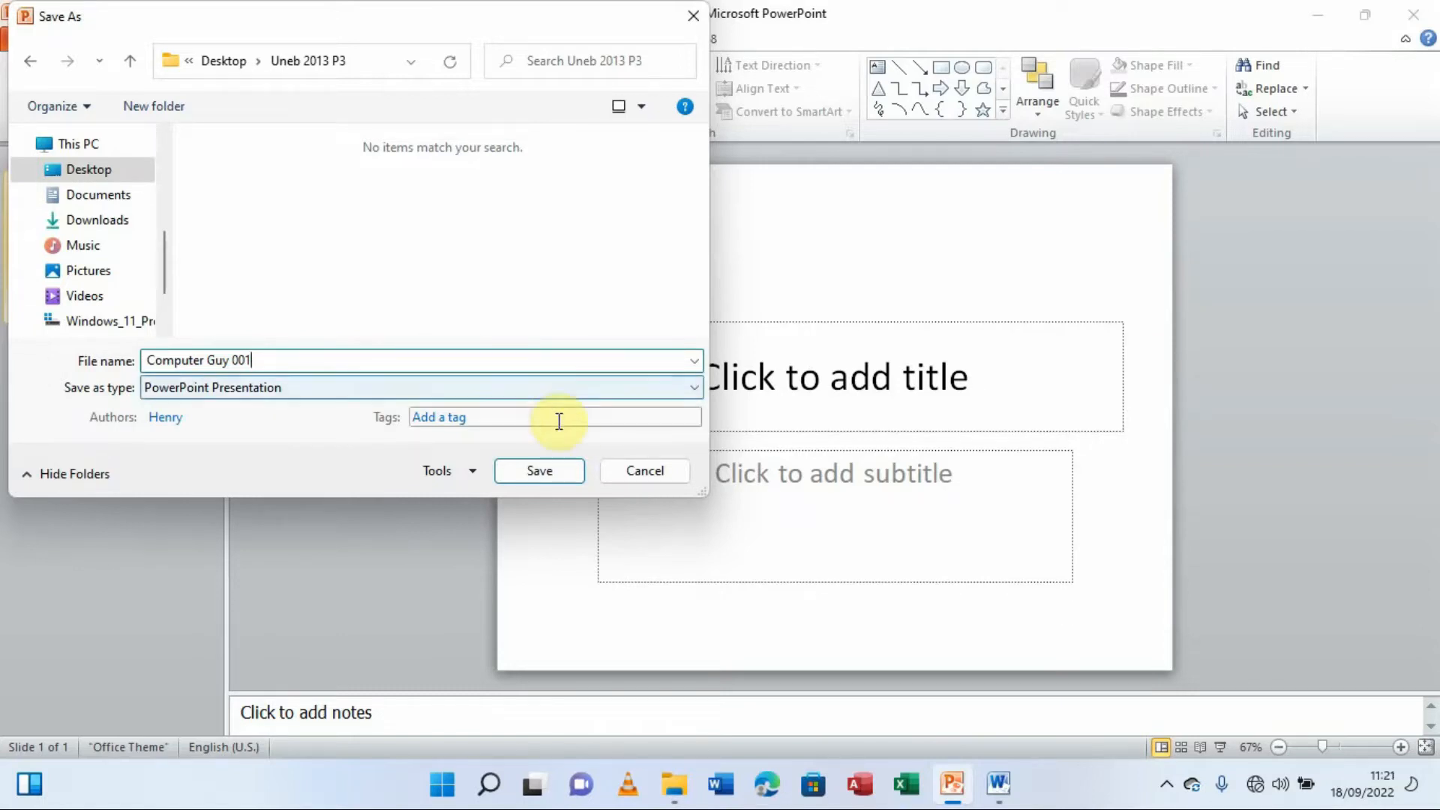
{"action": "left_click", "coordinate": [534, 465]}
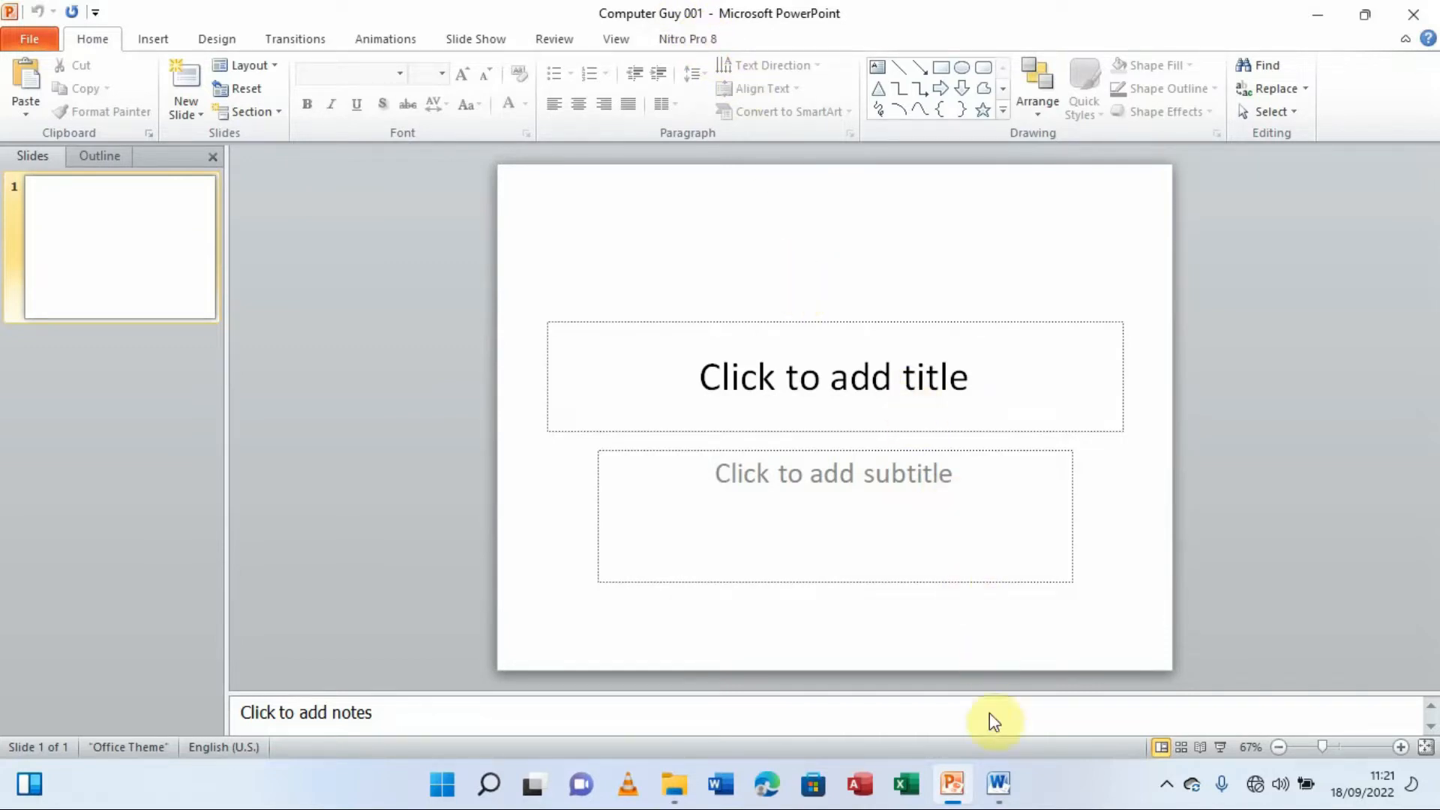
Check the question in Word, return to PowerPoint and enter "Subsidiary" in the first slide's title placeholder
{"action": "mouse_move", "coordinate": [994, 788]}
{"action": "left_click", "coordinate": [947, 679]}
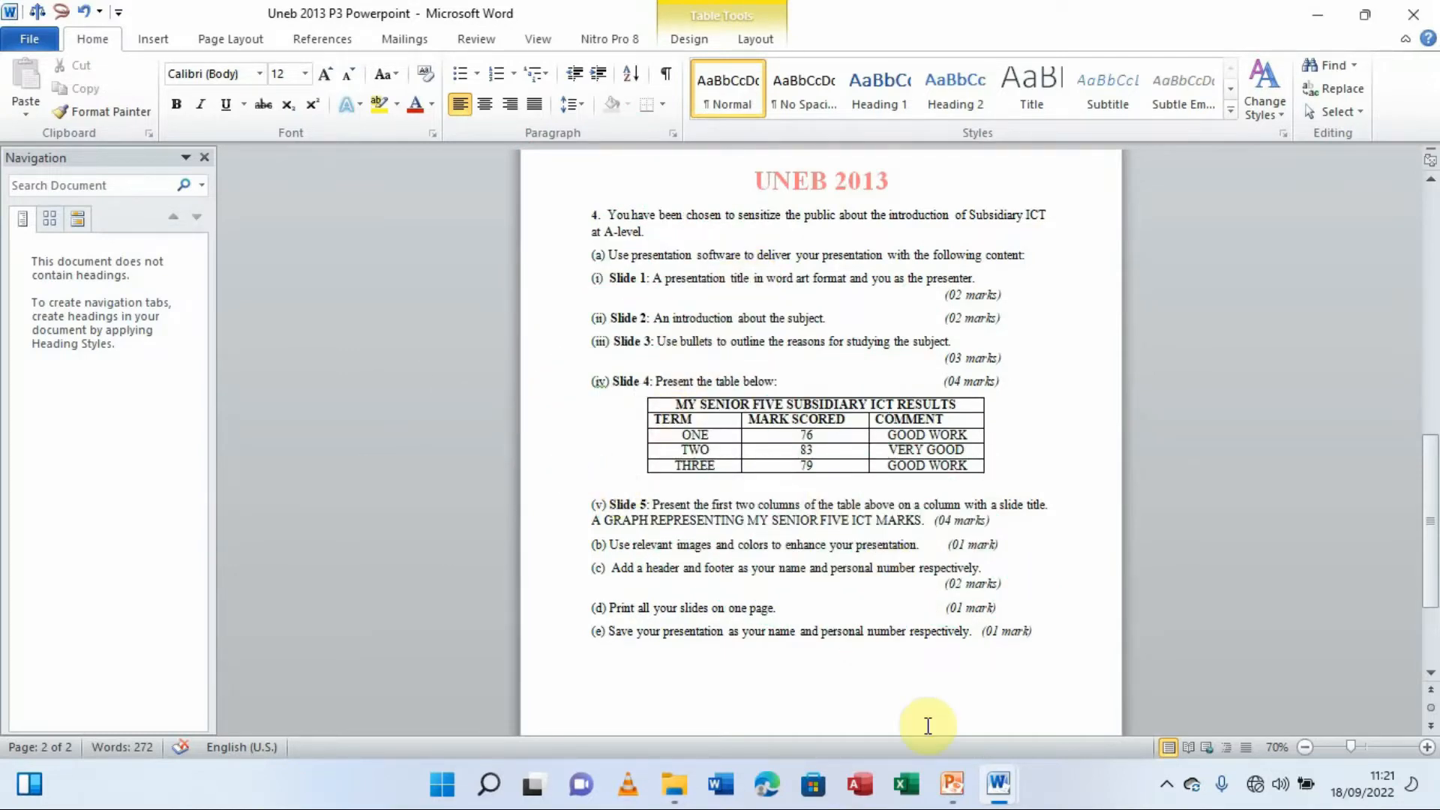
{"action": "left_click", "coordinate": [953, 791]}
{"action": "left_click", "coordinate": [845, 383]}
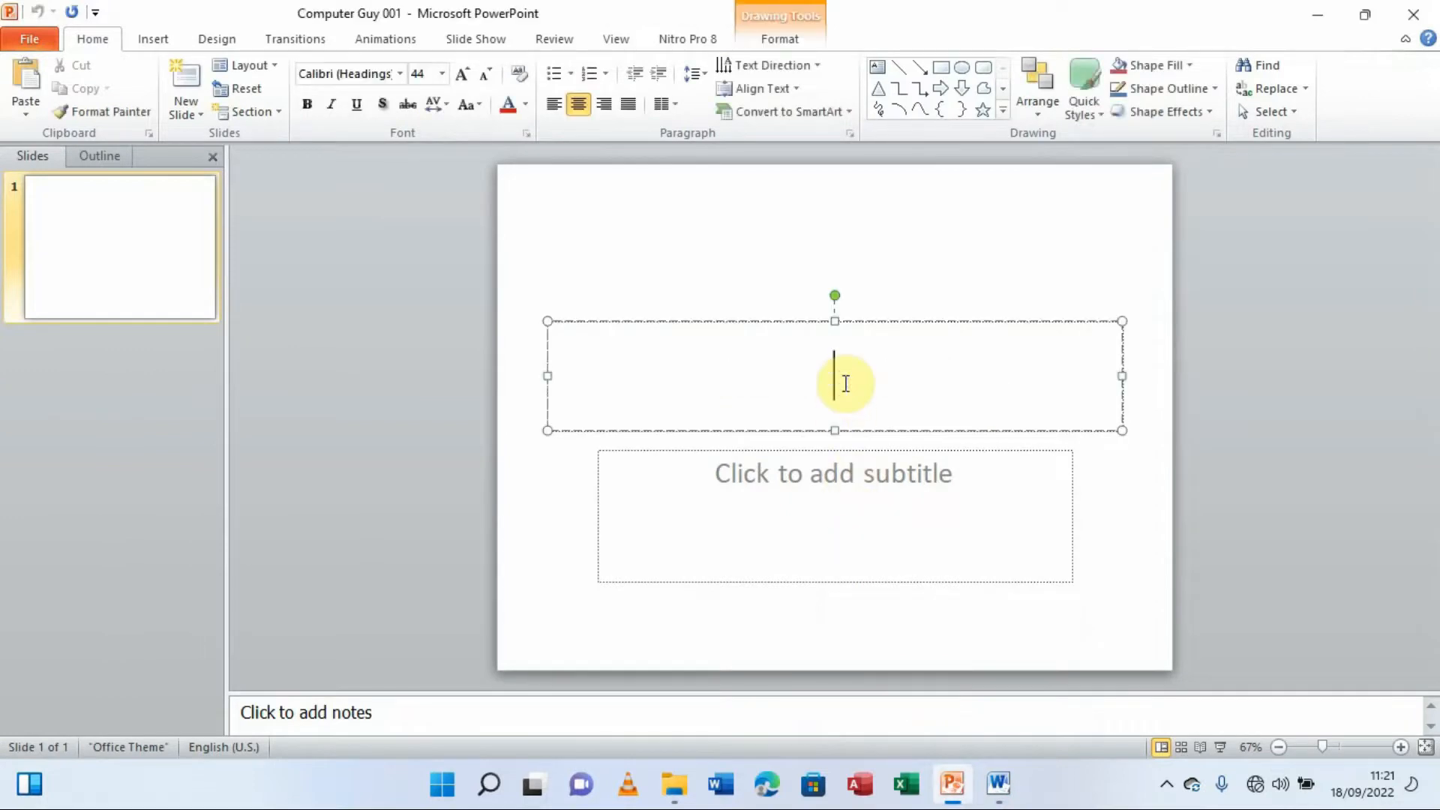
{"action": "type", "text": "Su"}
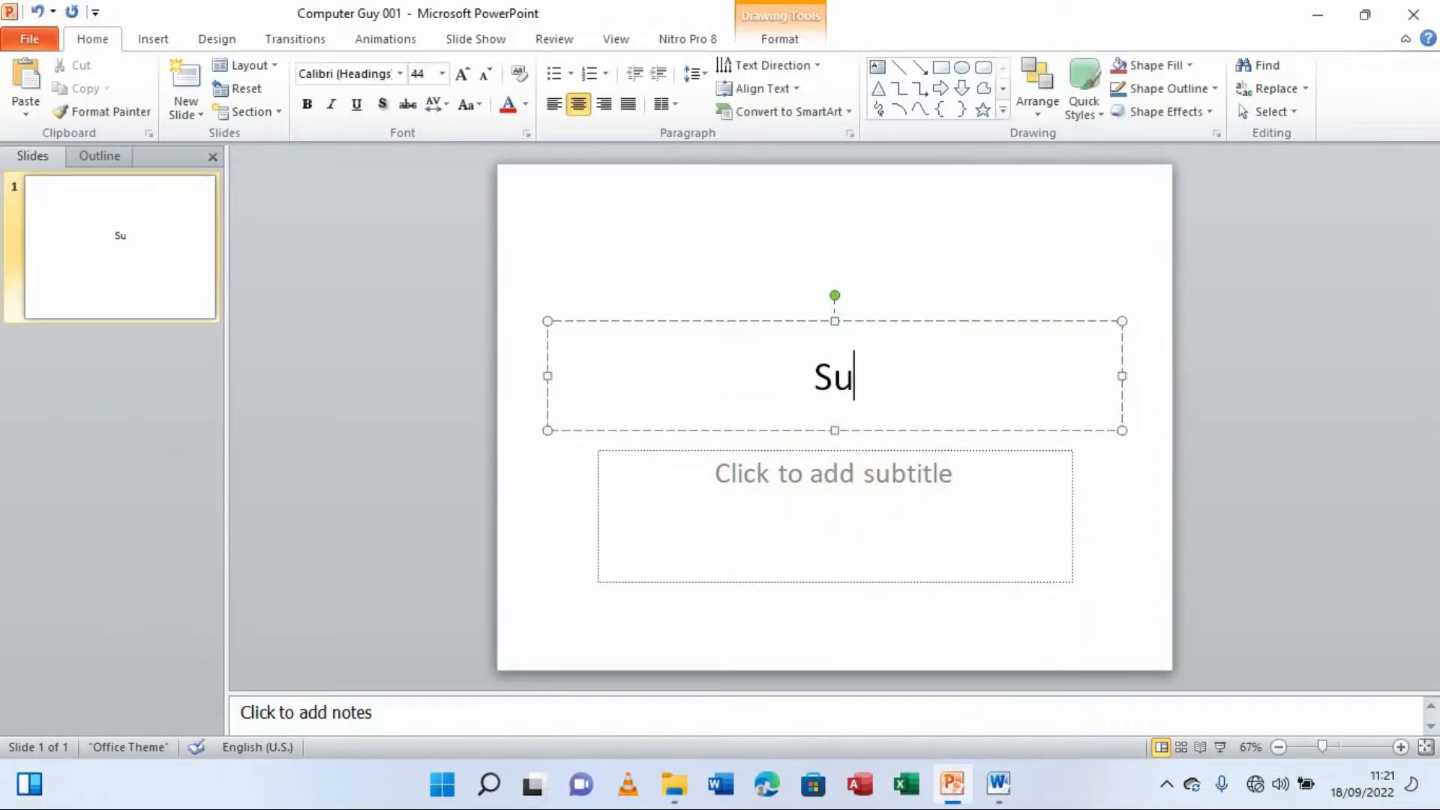
{"action": "type", "text": "bsidia"}
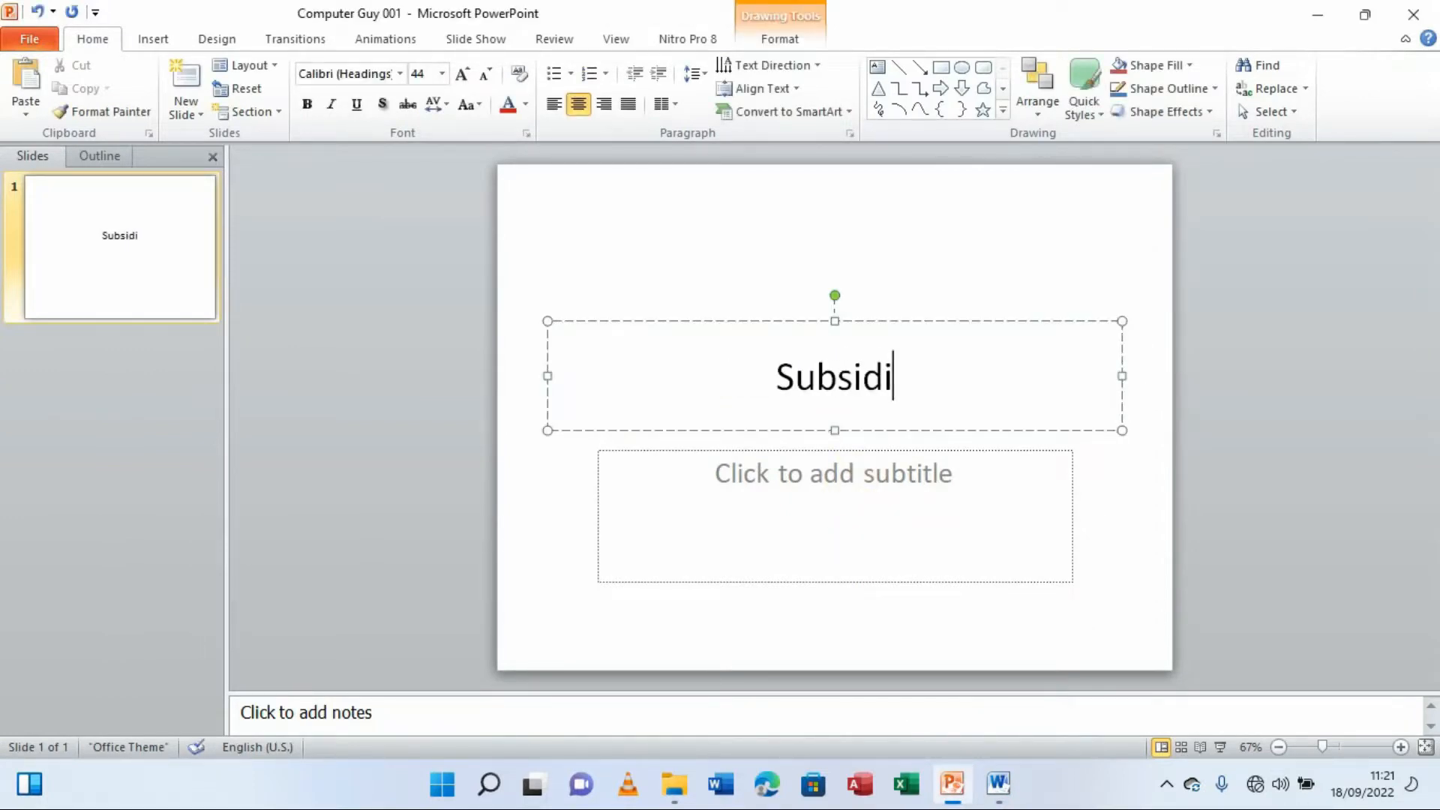
{"action": "type", "text": "ry"}
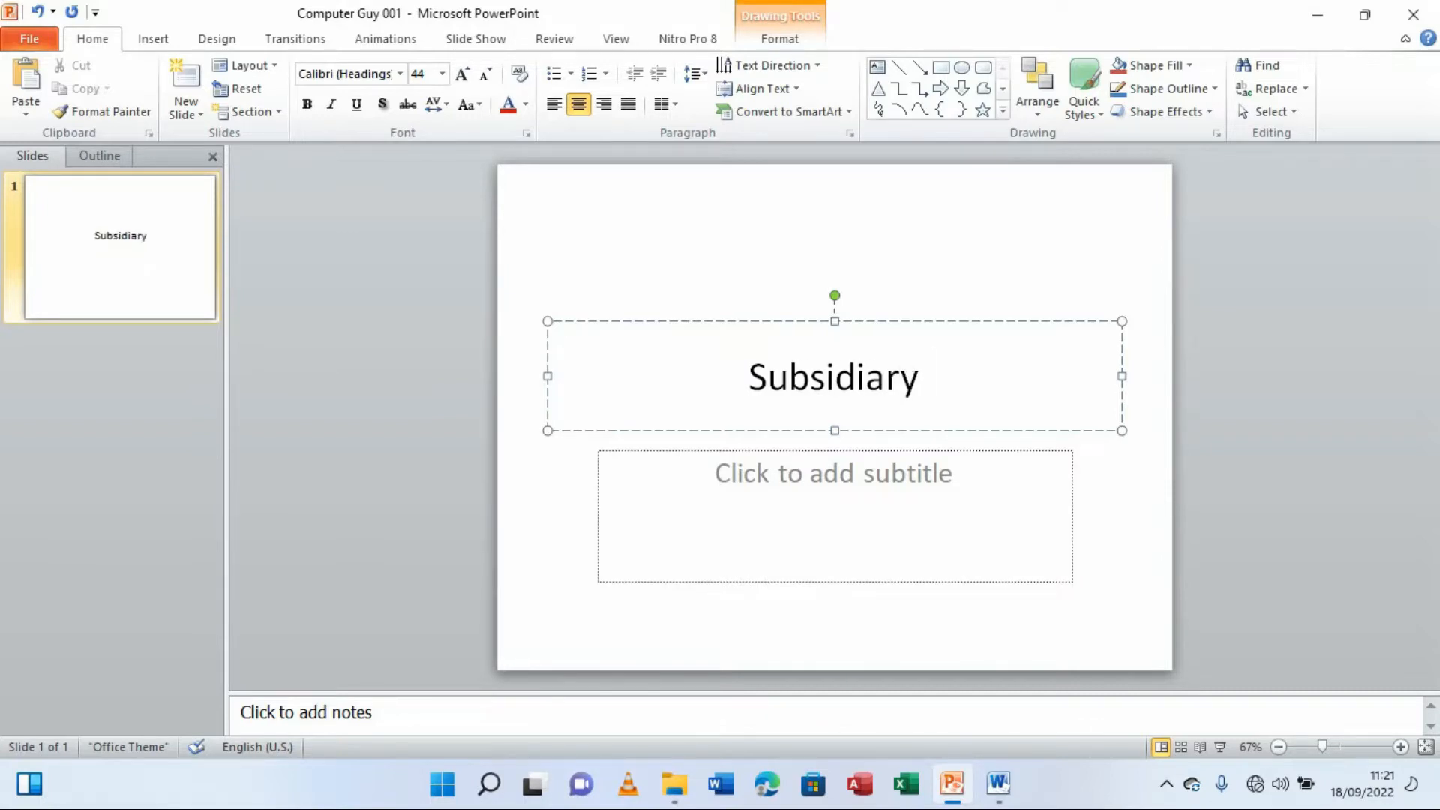
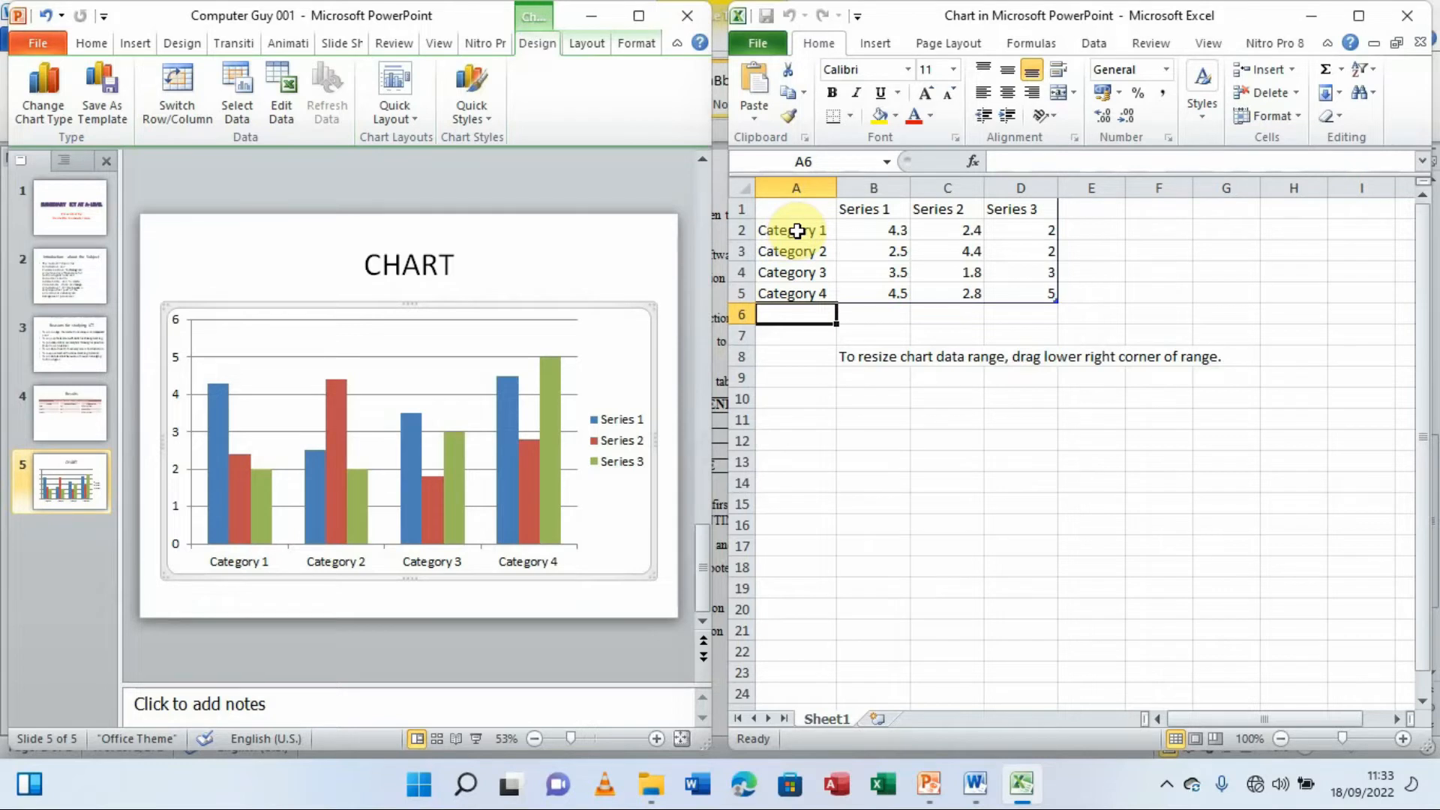
In the chart data sheet, enter the header TERM in A1 and replace the first three categories with ONE, TWO and THREE
{"action": "left_click", "coordinate": [790, 212]}
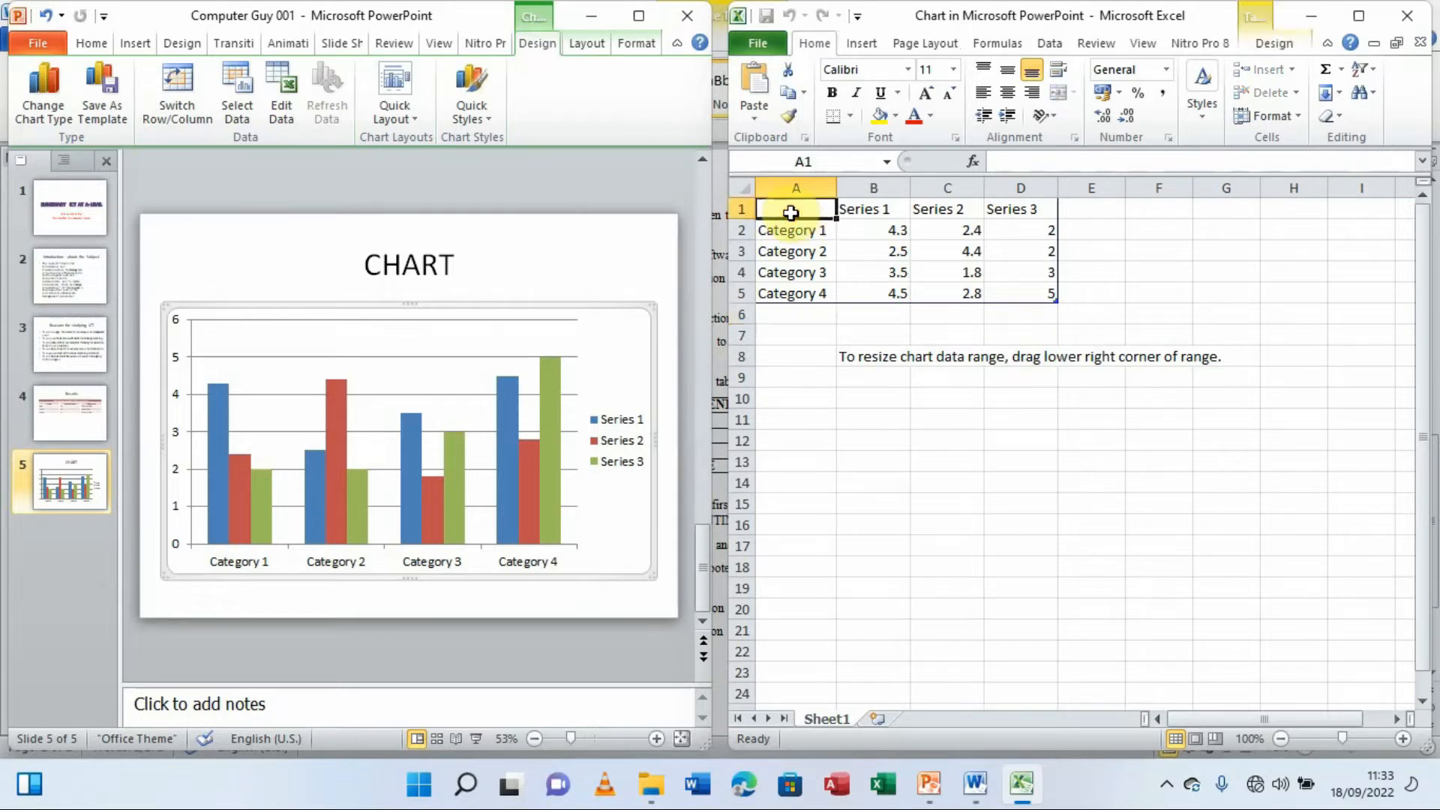
{"action": "type", "text": "TERM"}
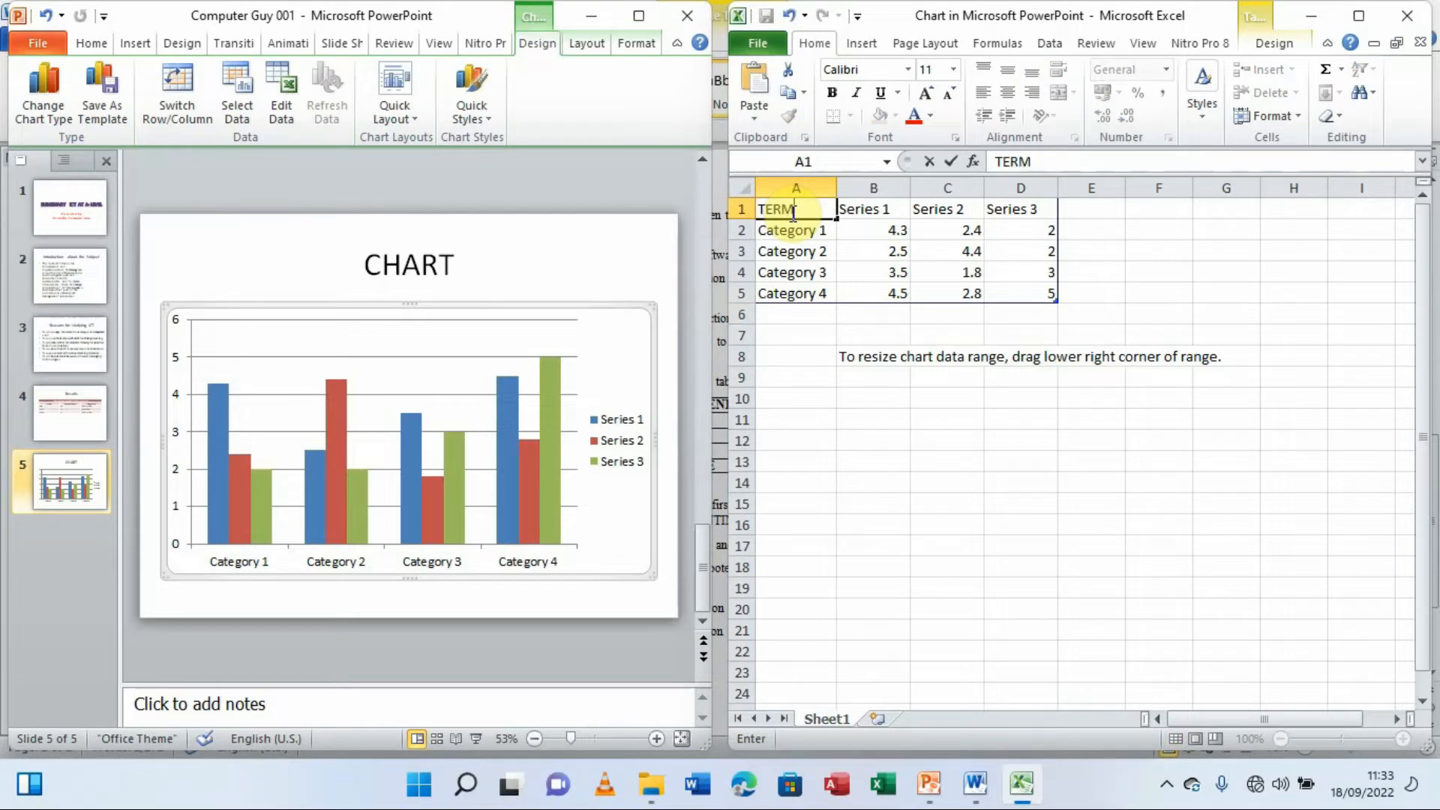
{"action": "left_click", "coordinate": [785, 233]}
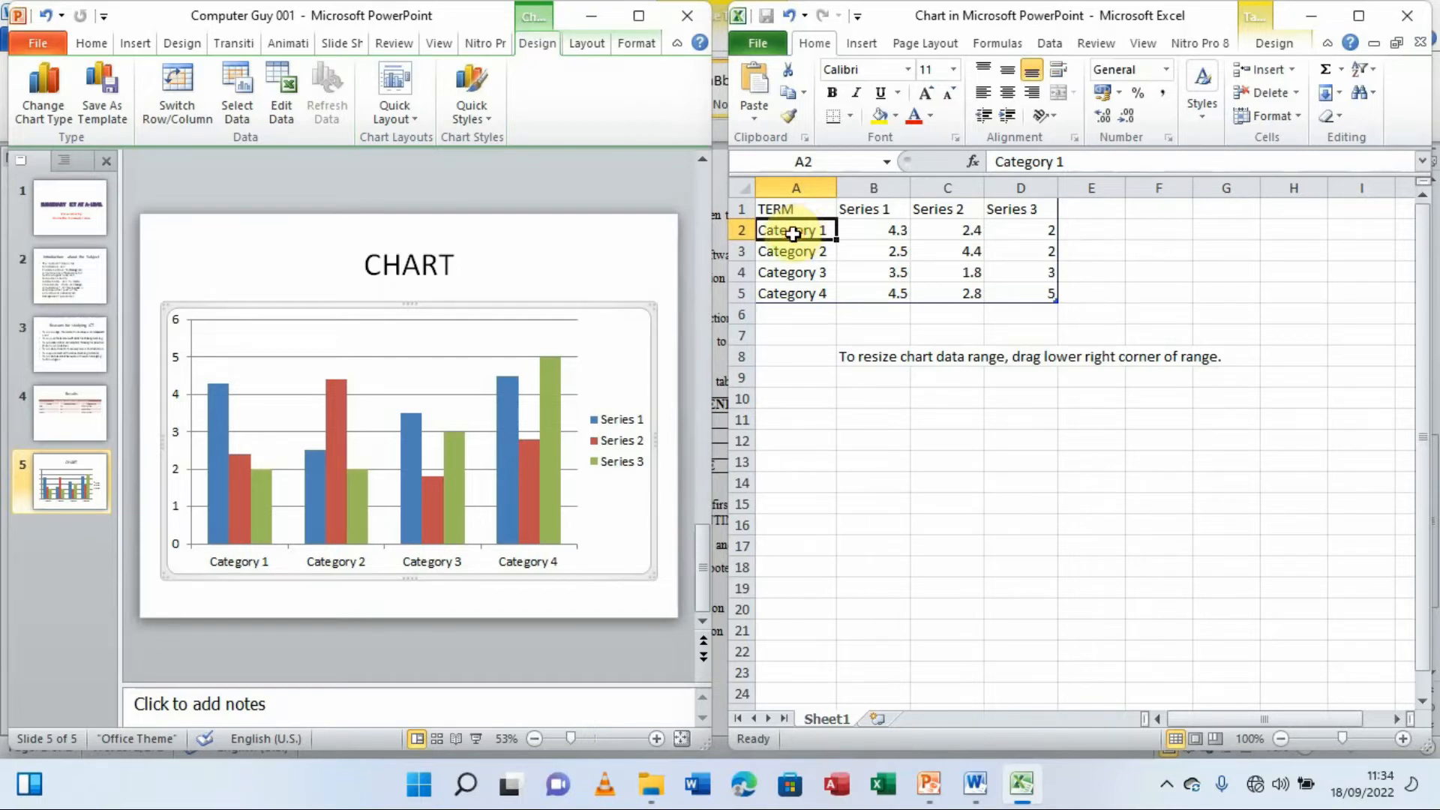
{"action": "type", "text": "O"}
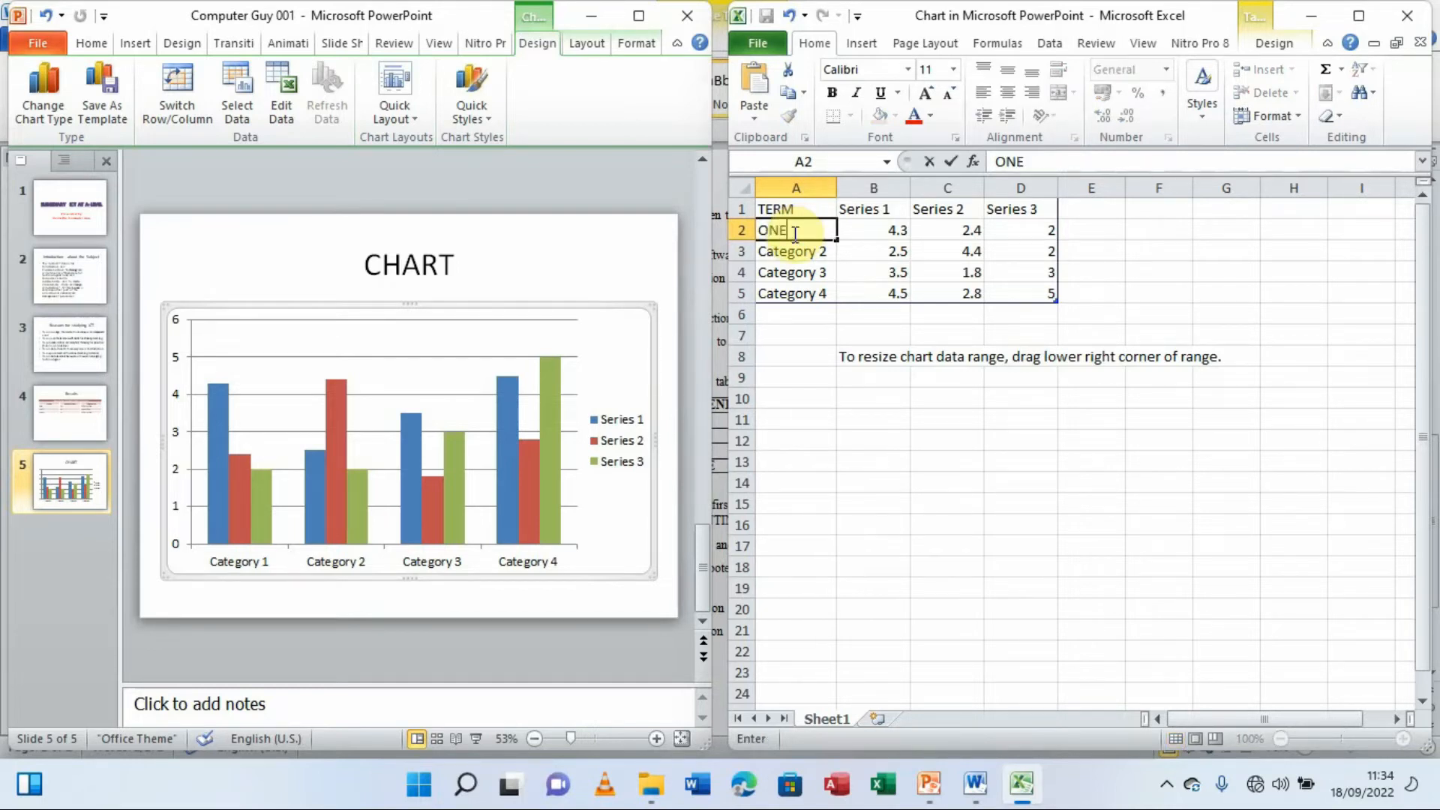
{"action": "type", "text": "NE"}
{"action": "left_click", "coordinate": [784, 253]}
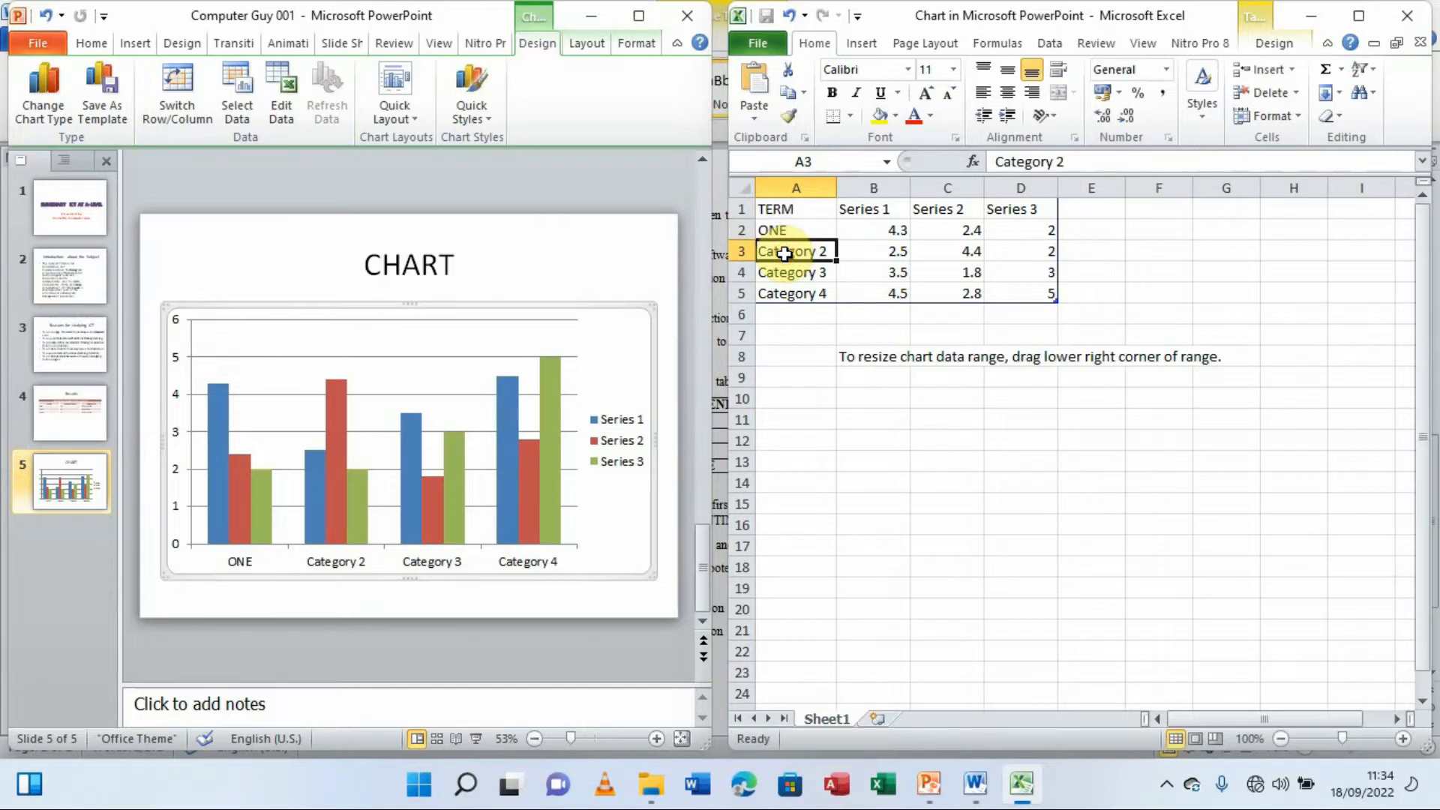
{"action": "type", "text": "TWO"}
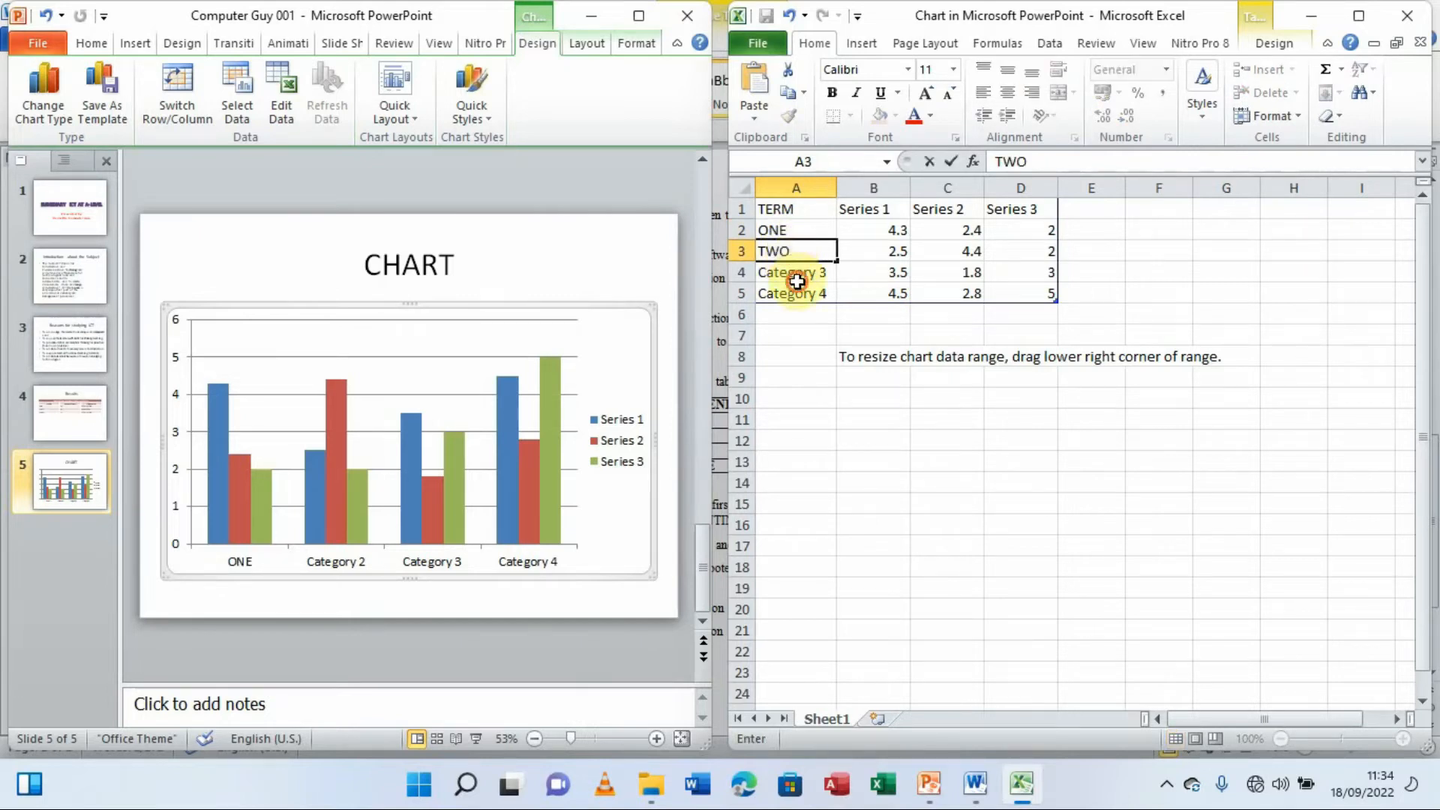
{"action": "left_click", "coordinate": [787, 273]}
{"action": "type", "text": "THREE"}
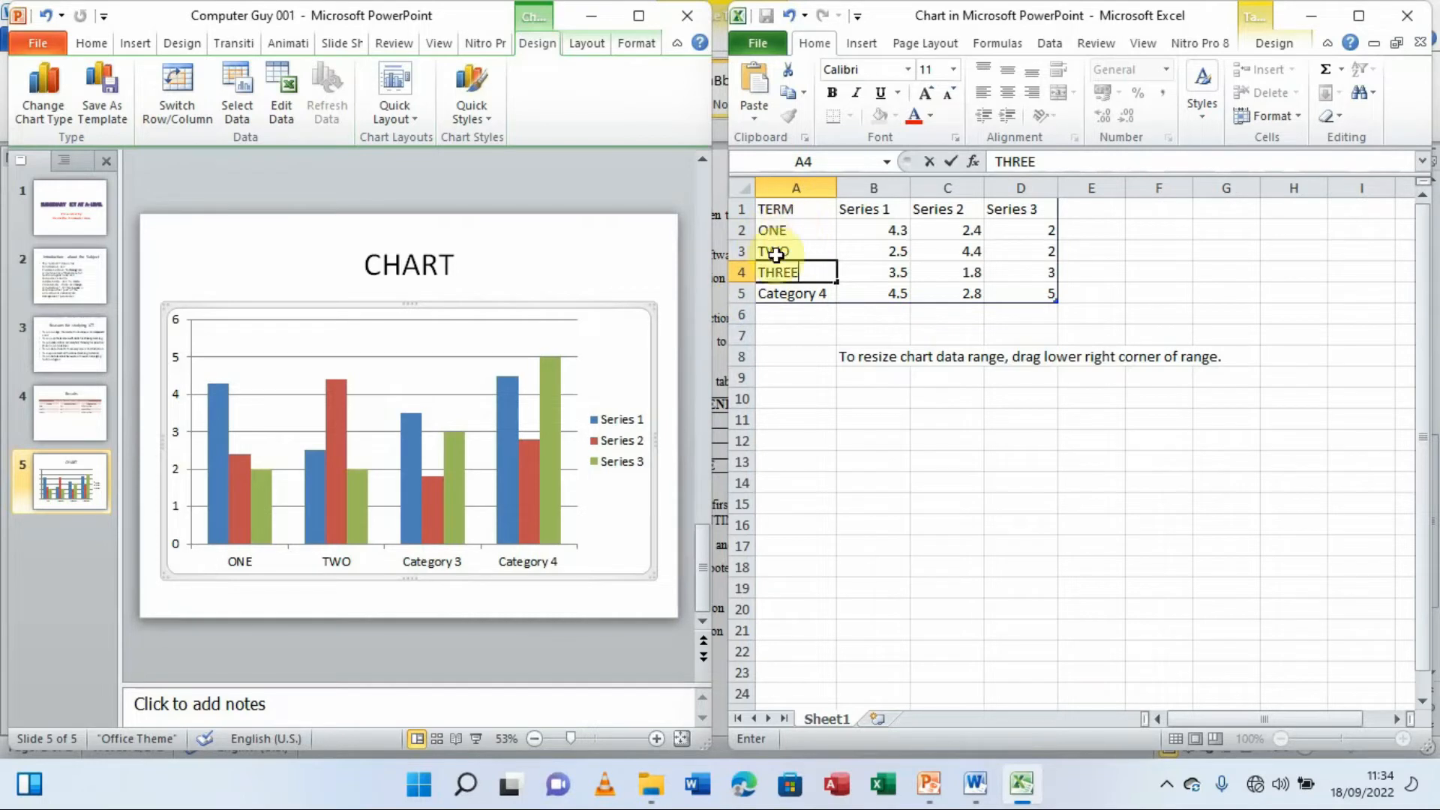
Delete the whole Category 4 row from the chart data sheet
{"action": "left_click", "coordinate": [742, 296]}
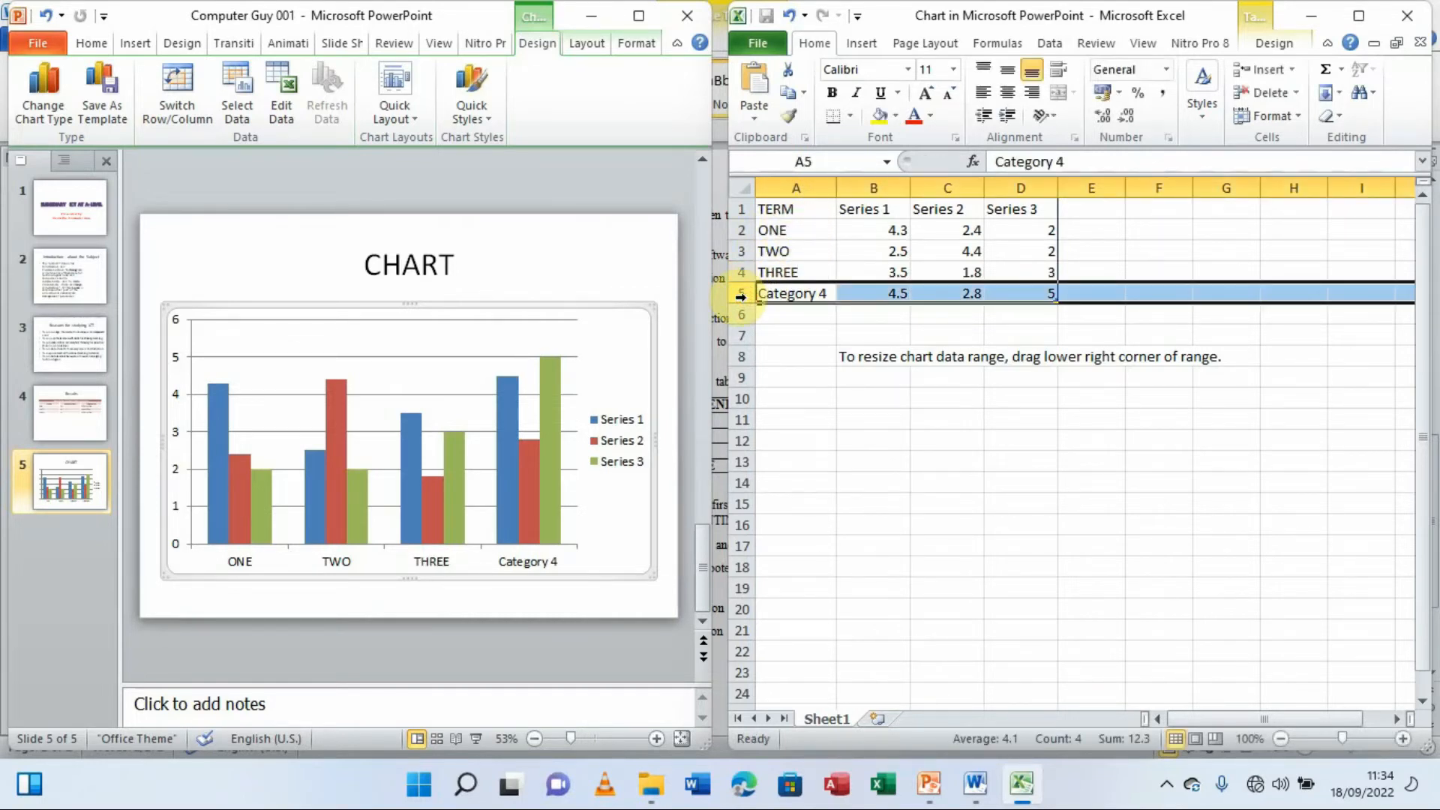
{"action": "right_click", "coordinate": [742, 297]}
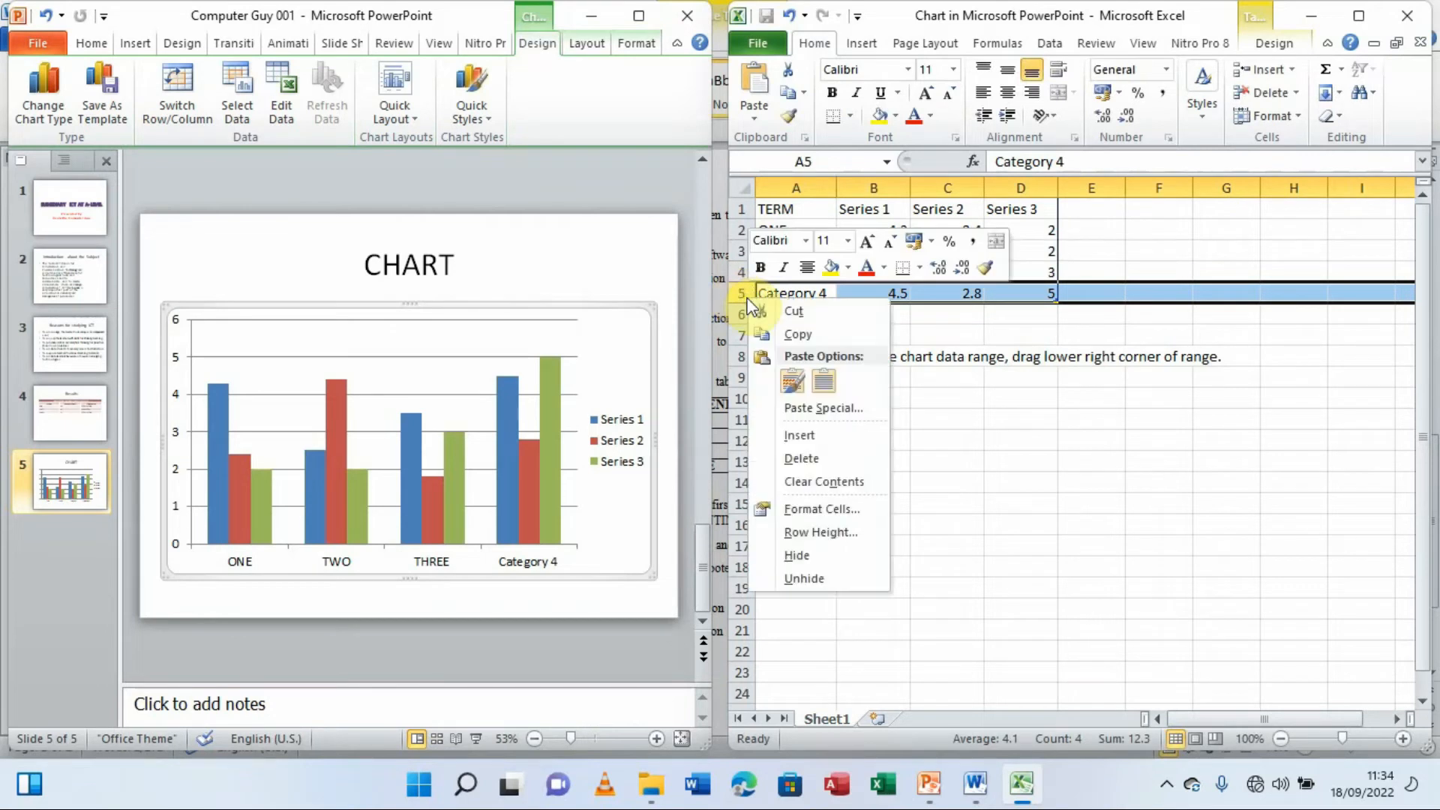
{"action": "left_click", "coordinate": [804, 457]}
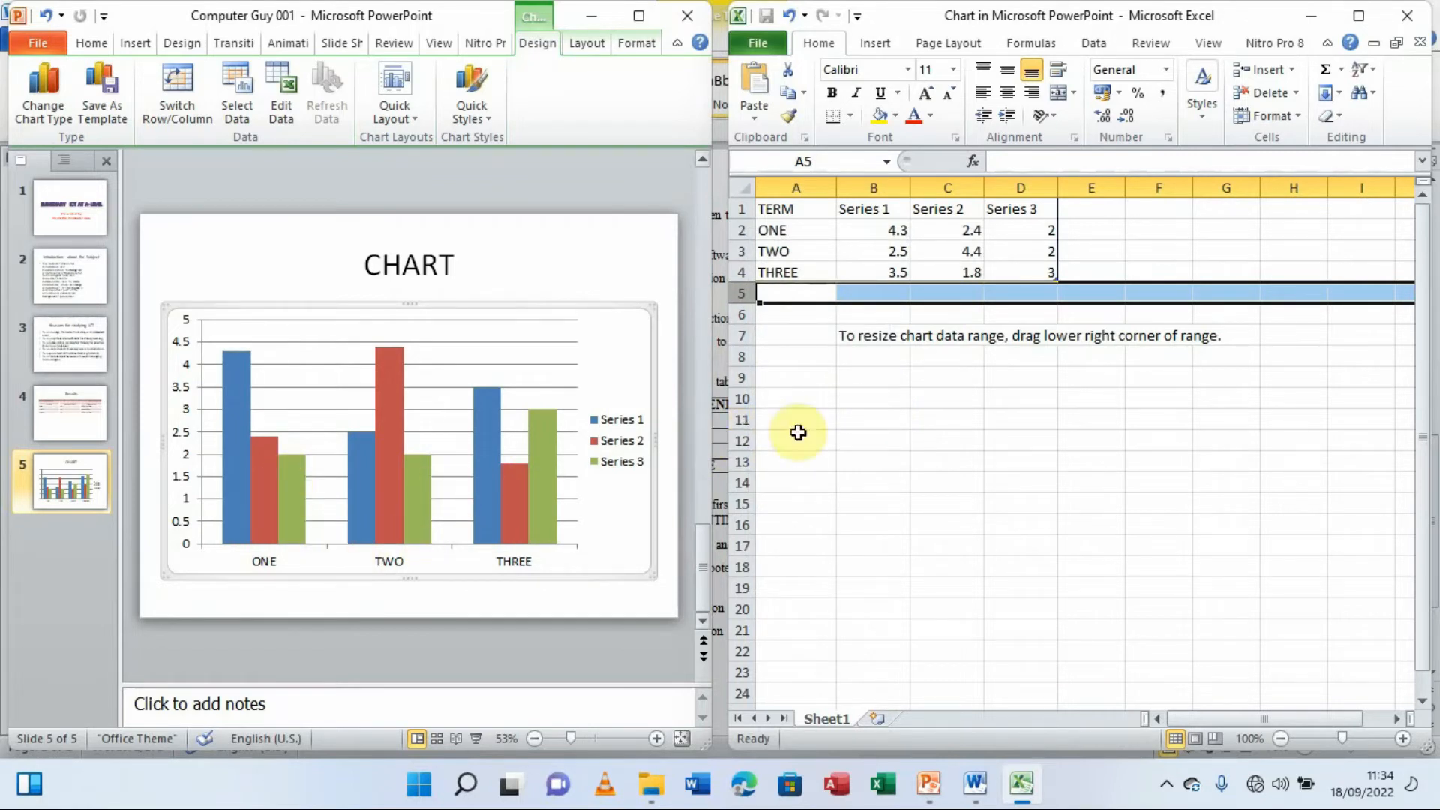
Rename the Series 1 header in B1 to MARK SCORED and widen column B to fit it
{"action": "left_click", "coordinate": [869, 212]}
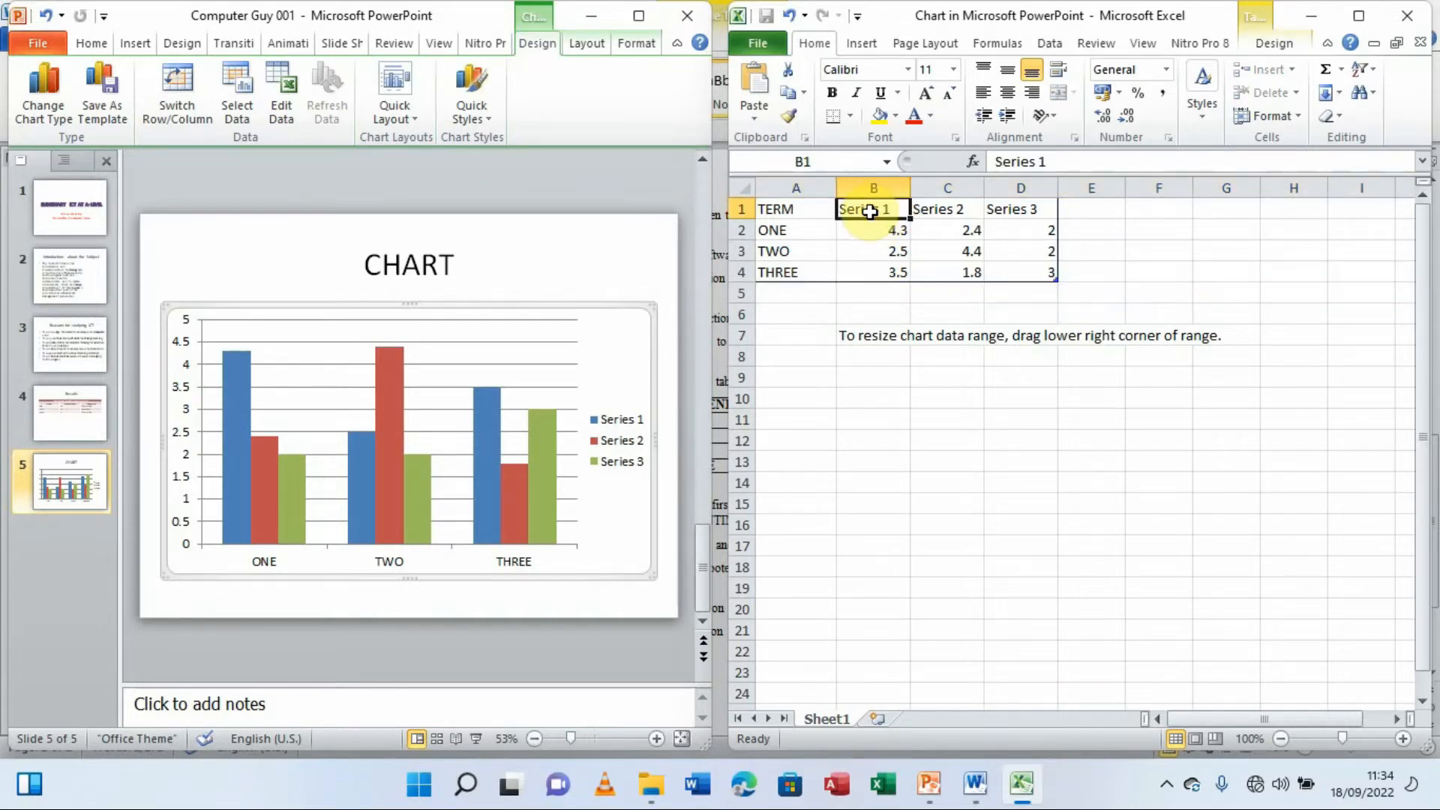
{"action": "type", "text": "MARK S"}
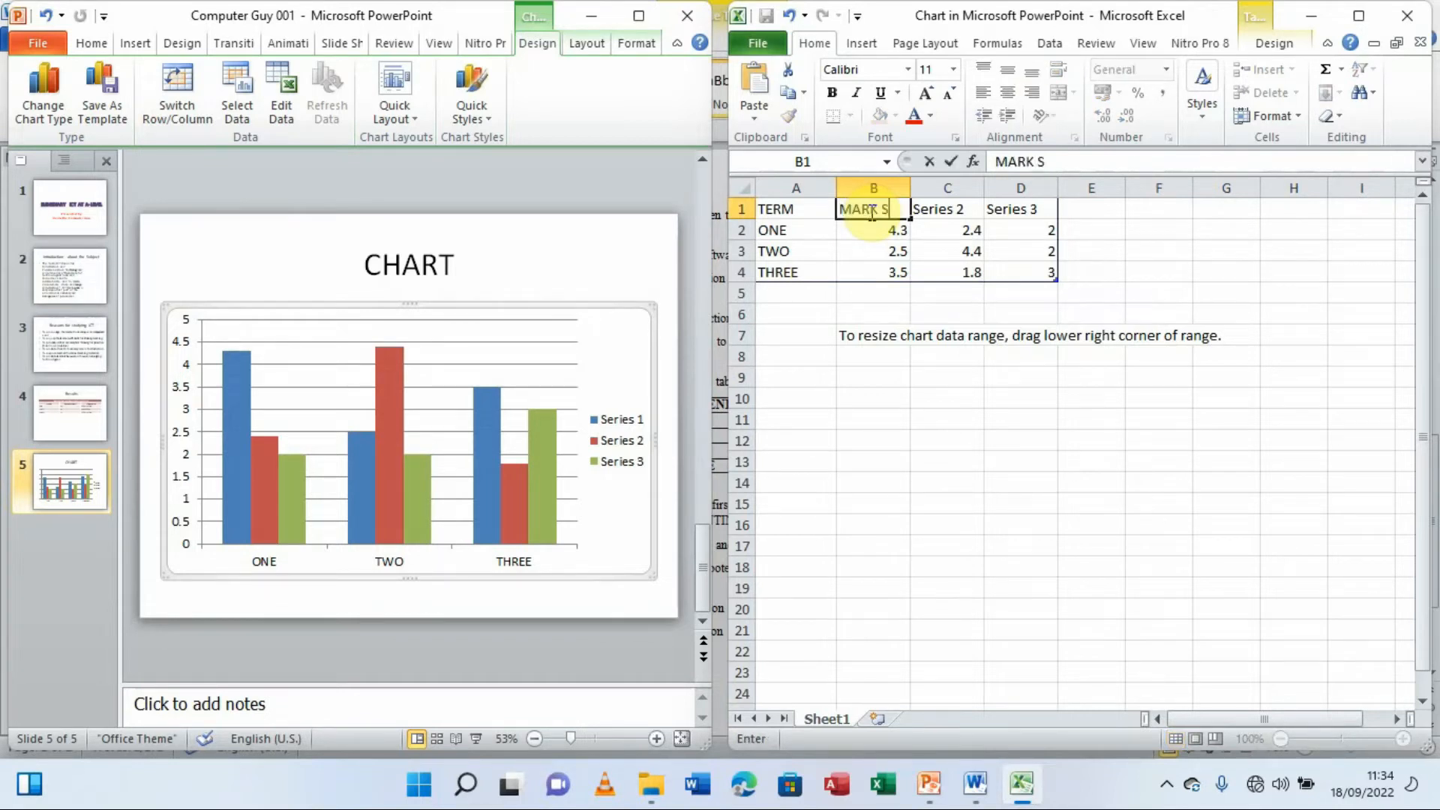
{"action": "type", "text": "COR"}
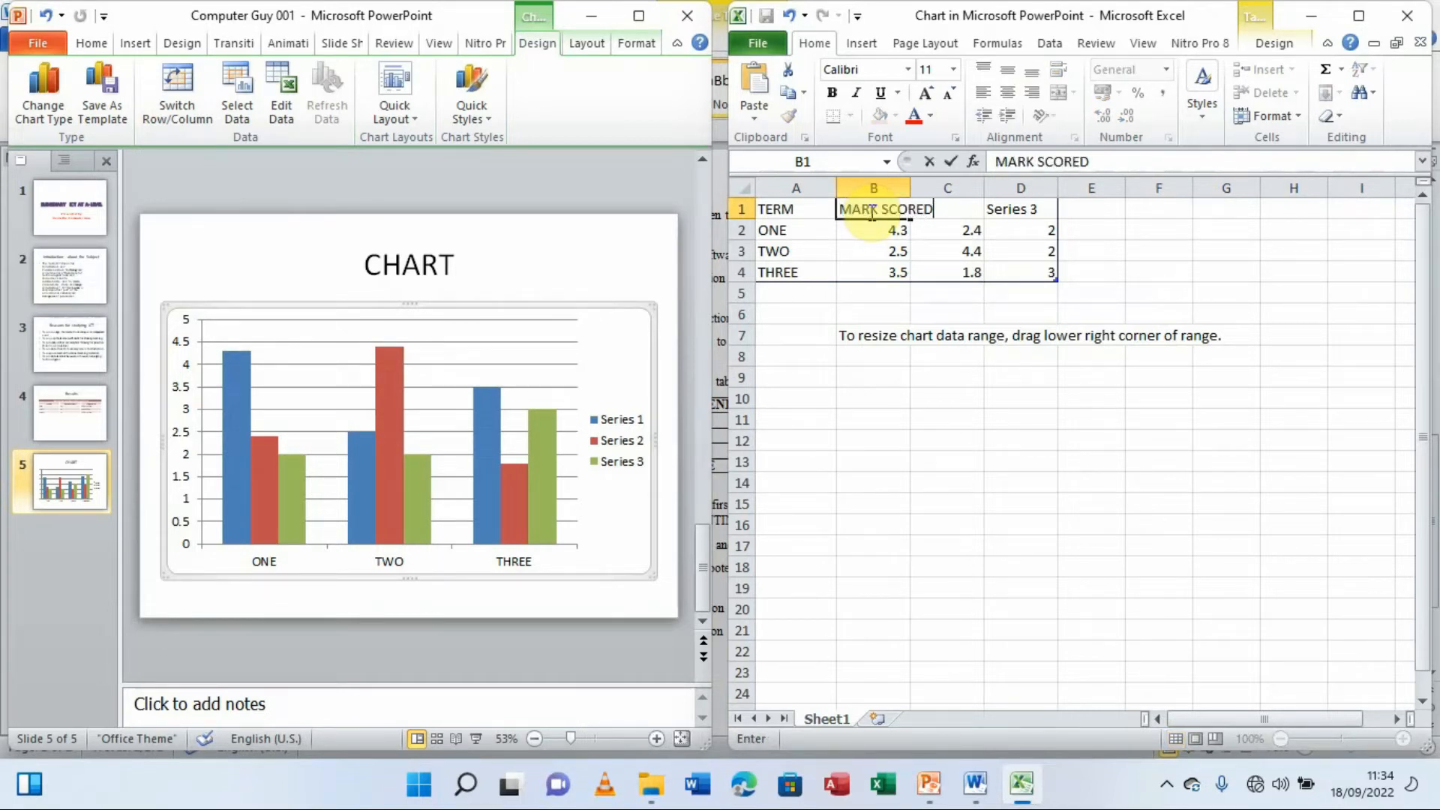
{"action": "type", "text": "ED"}
{"action": "left_click", "coordinate": [929, 357]}
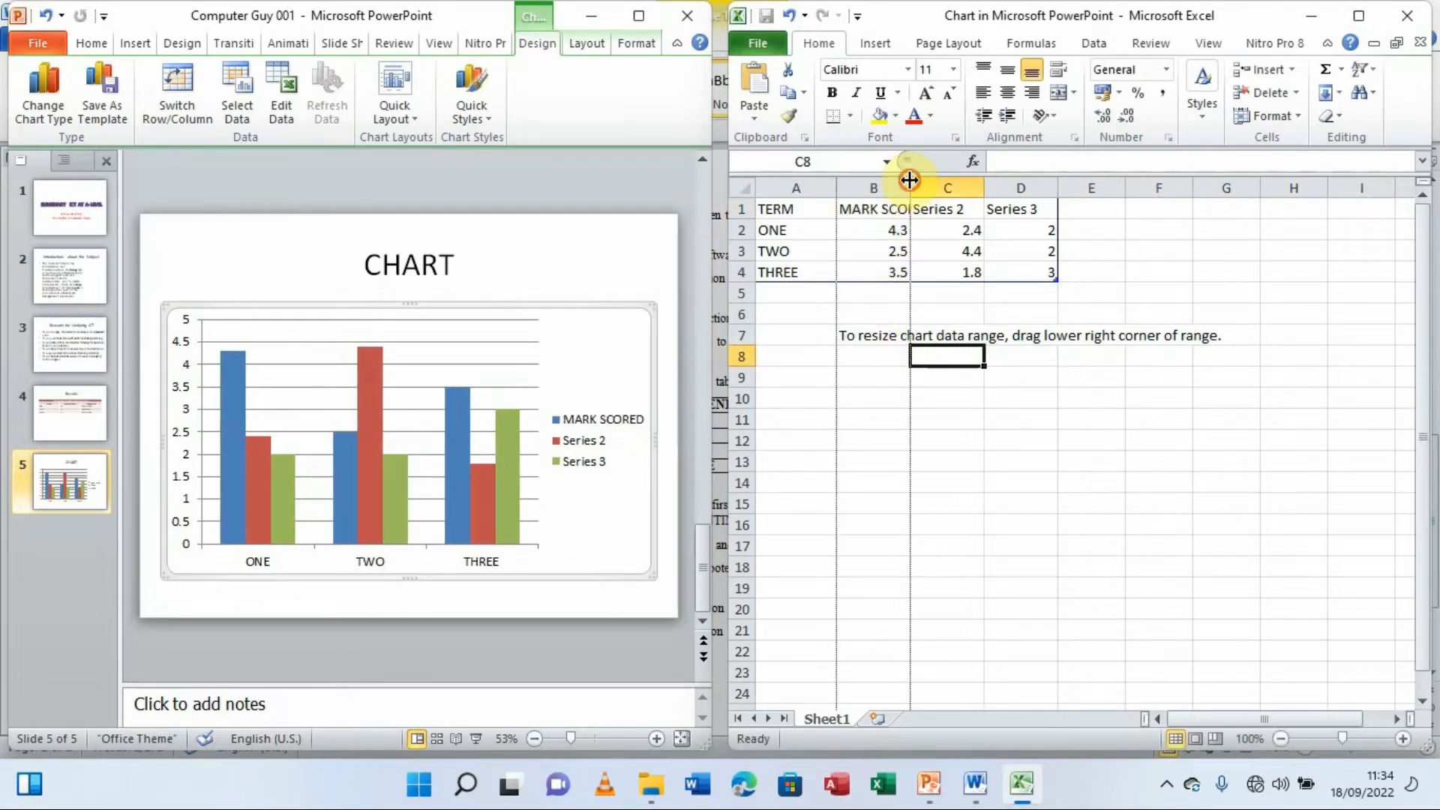
{"action": "left_click_drag", "start_coordinate": [909, 180], "coordinate": [938, 180]}
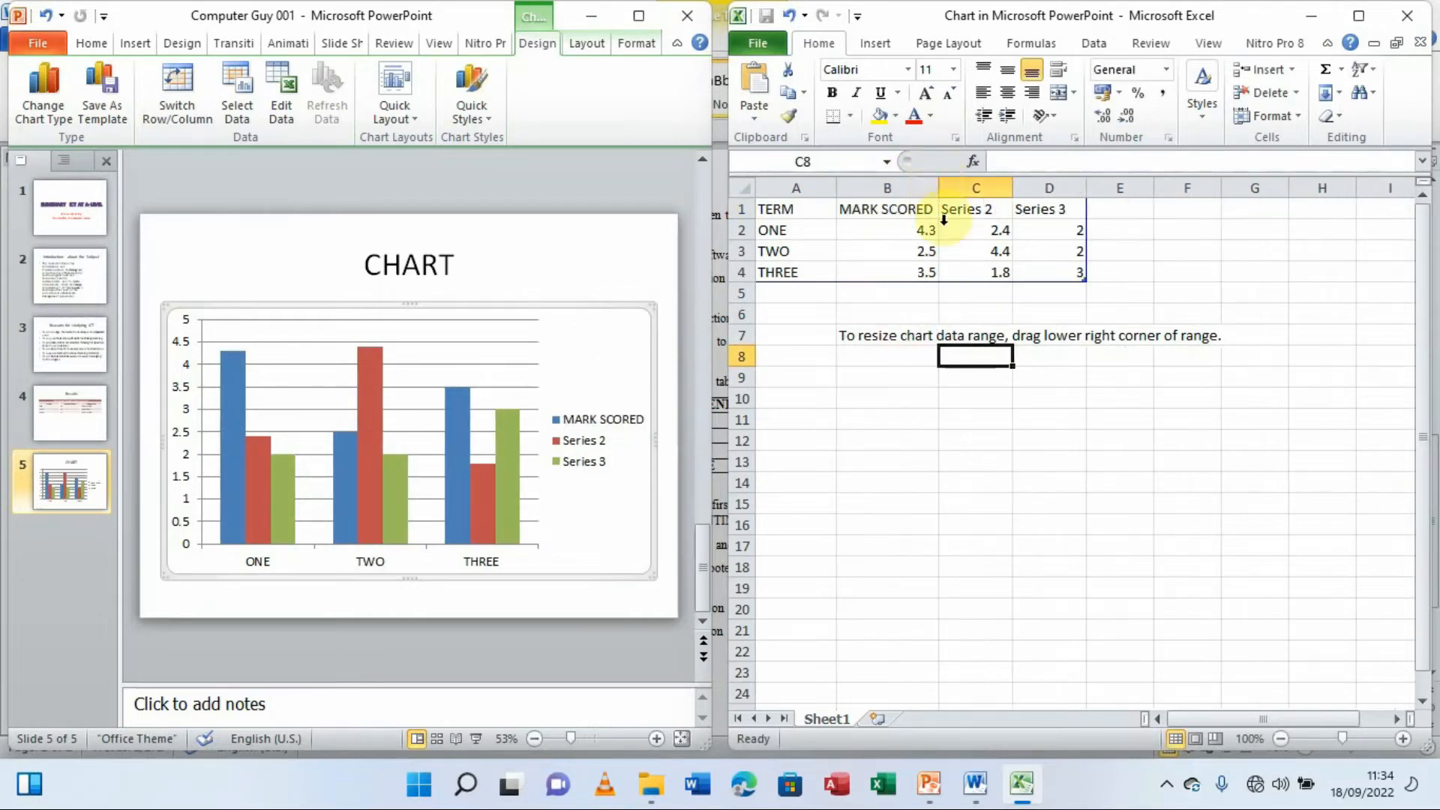
Check the marks in the Word question and enter 76 for term ONE and 83 for term TWO in the MARK SCORED column
{"action": "left_click", "coordinate": [910, 232]}
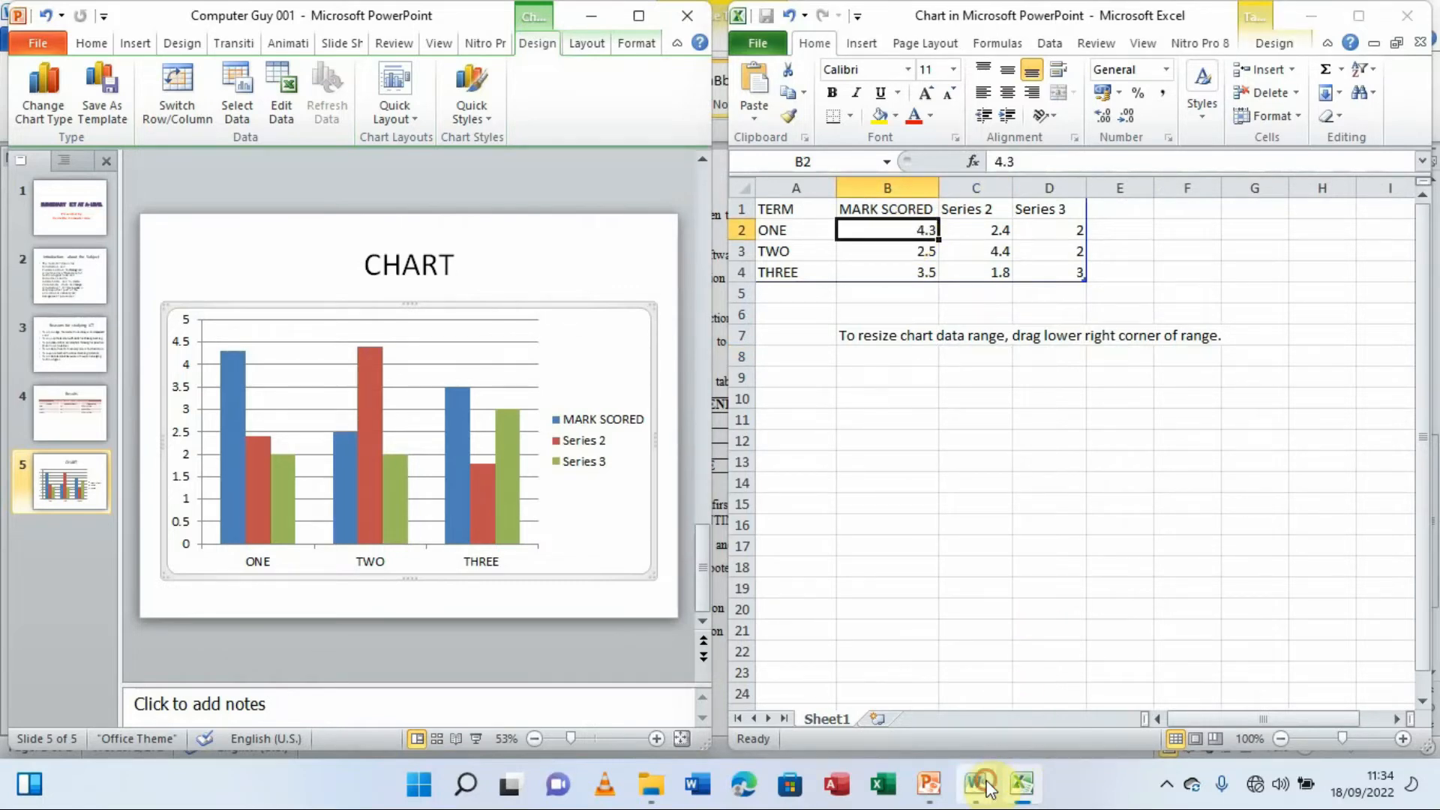
{"action": "mouse_move", "coordinate": [974, 784]}
{"action": "left_click", "coordinate": [935, 722]}
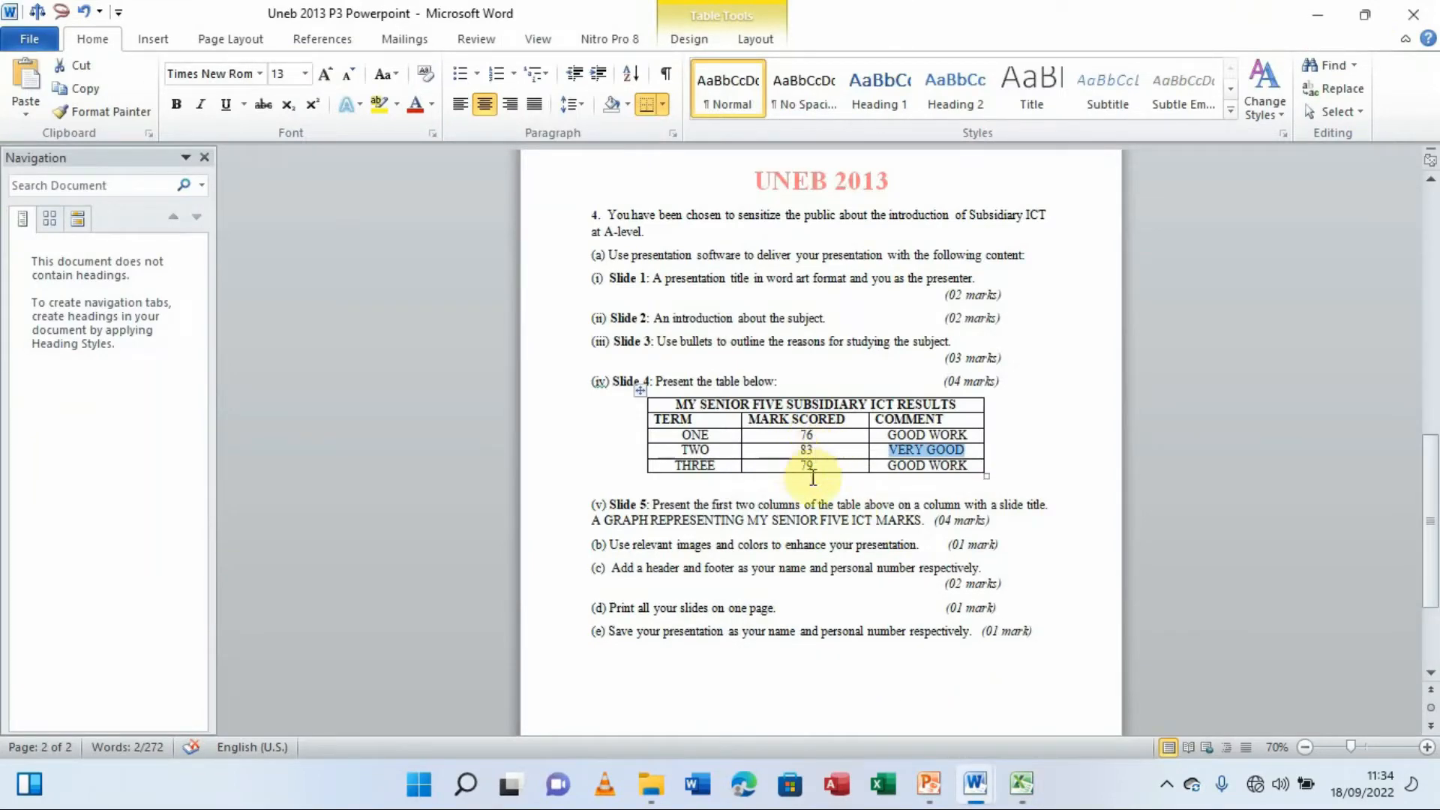
{"action": "mouse_move", "coordinate": [978, 772]}
{"action": "left_click", "coordinate": [930, 781]}
{"action": "left_click", "coordinate": [1018, 784]}
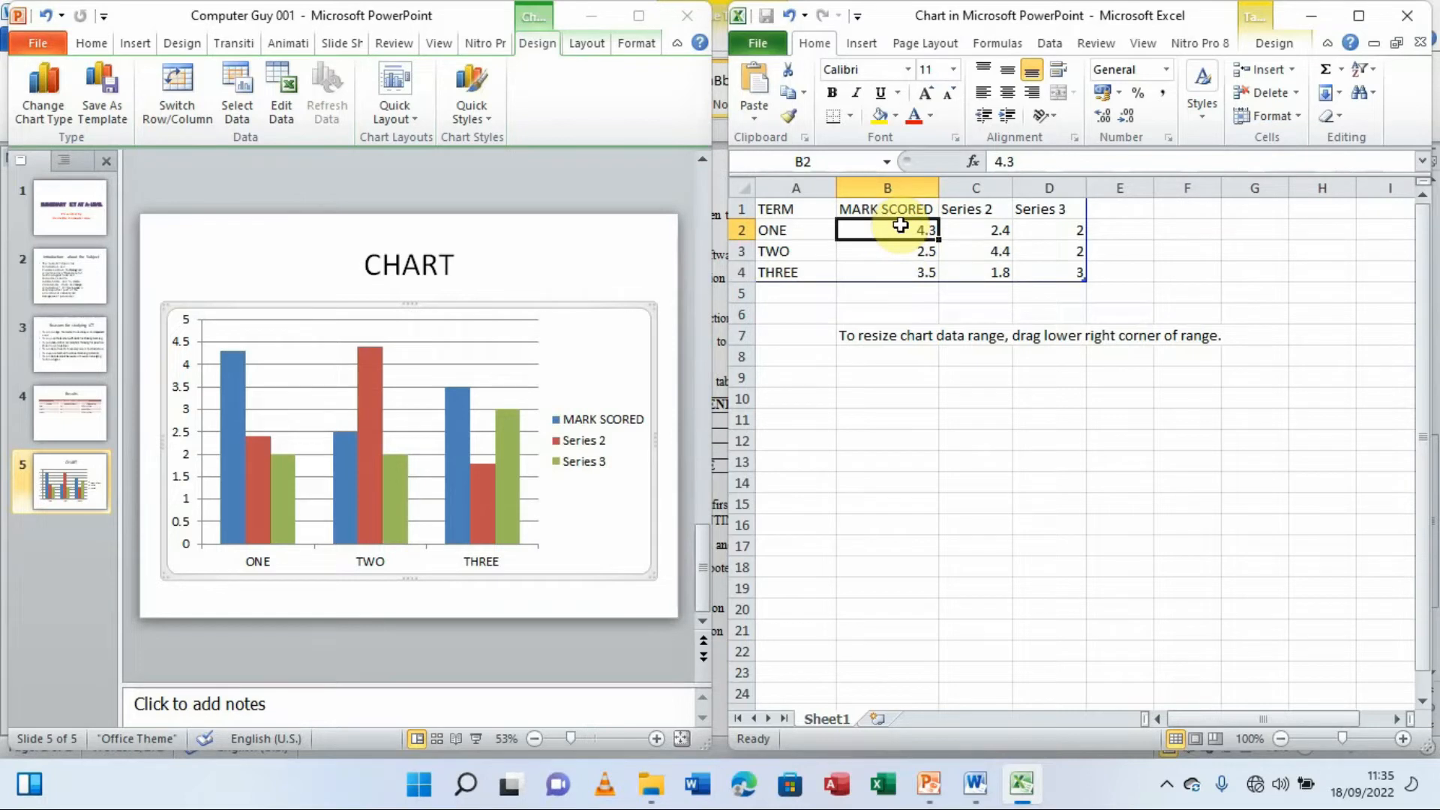
{"action": "type", "text": "76"}
{"action": "key", "text": "Return"}
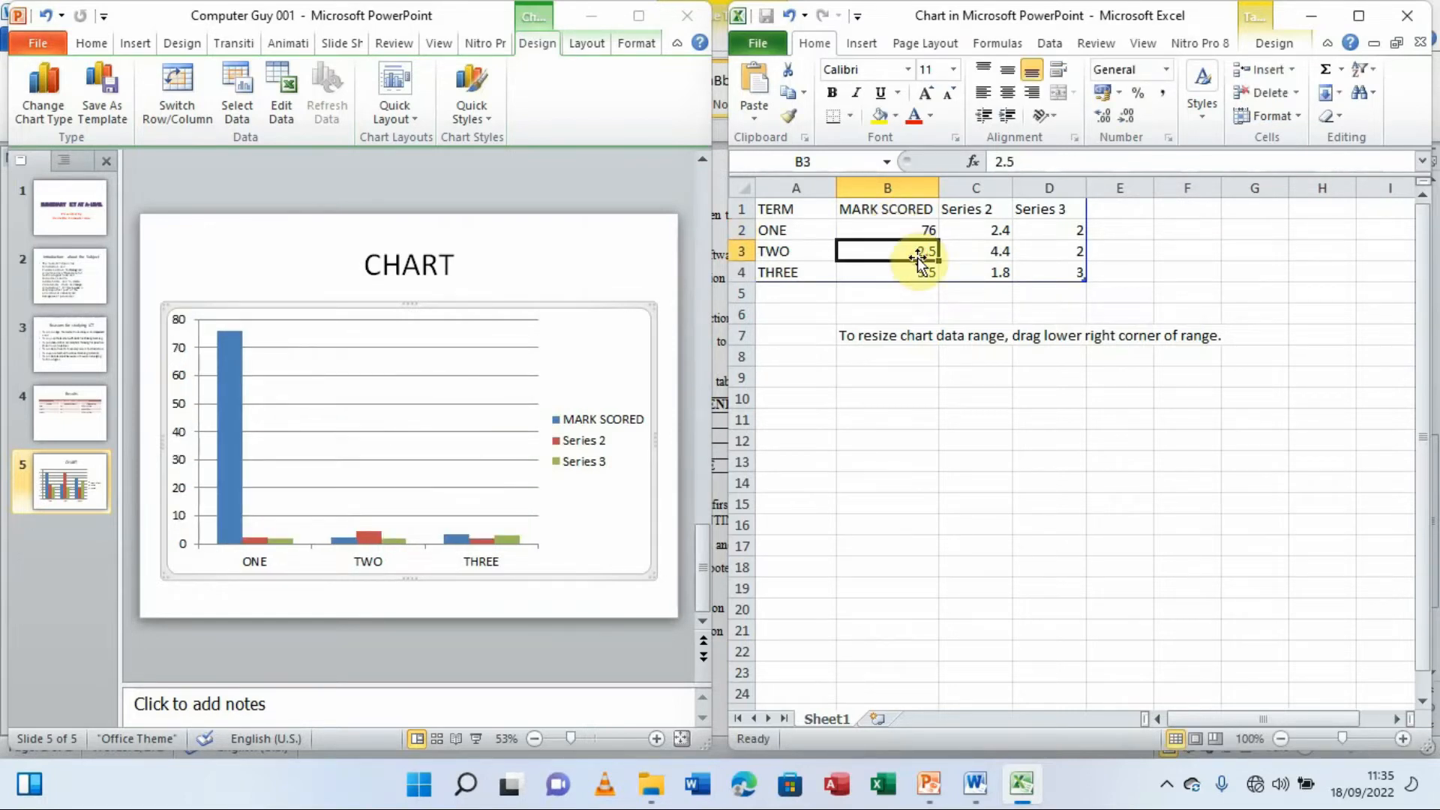
{"action": "type", "text": "83"}
Check the Word results table again and enter 79 as the mark scored for term THREE
{"action": "left_click", "coordinate": [922, 273]}
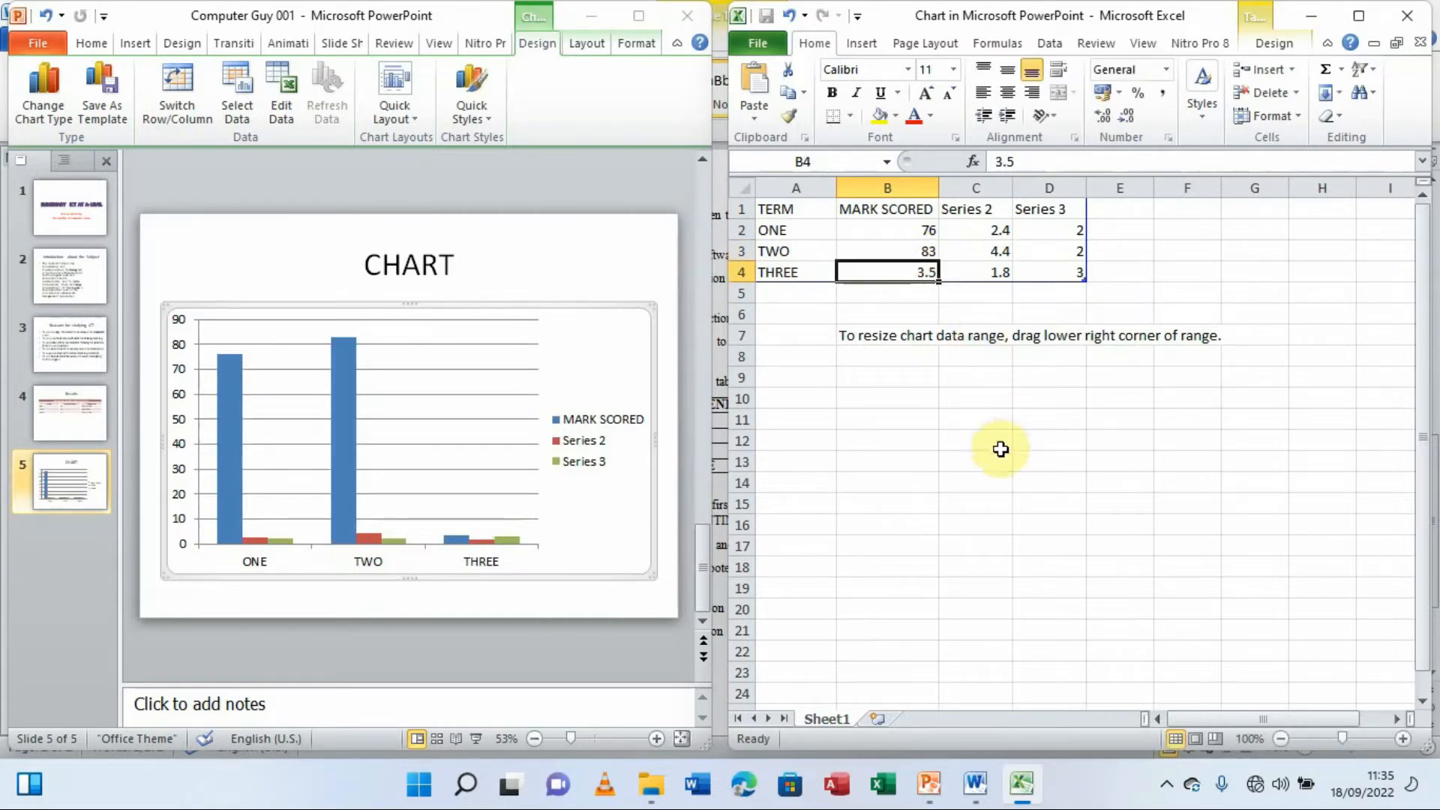
{"action": "mouse_move", "coordinate": [997, 780]}
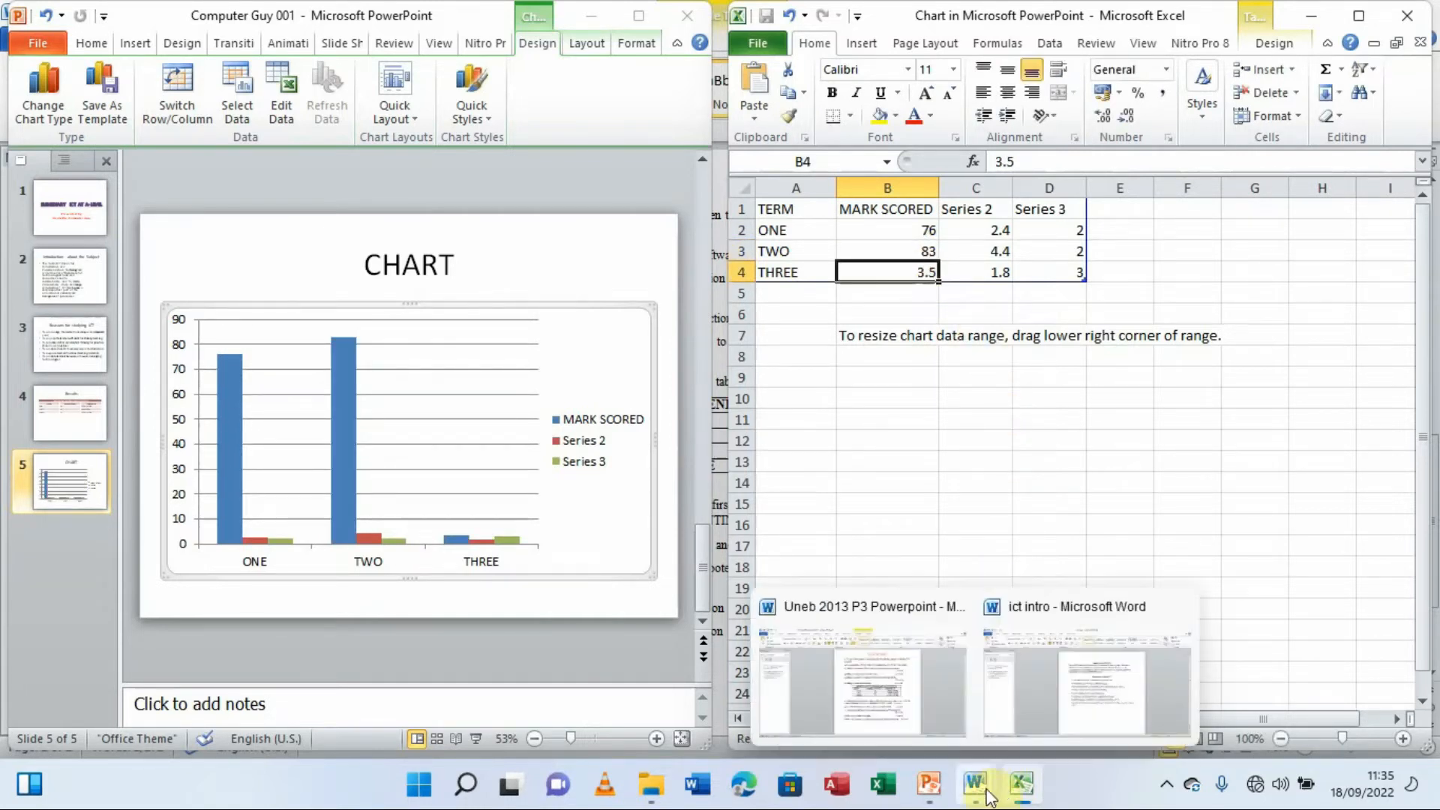
{"action": "left_click", "coordinate": [924, 713]}
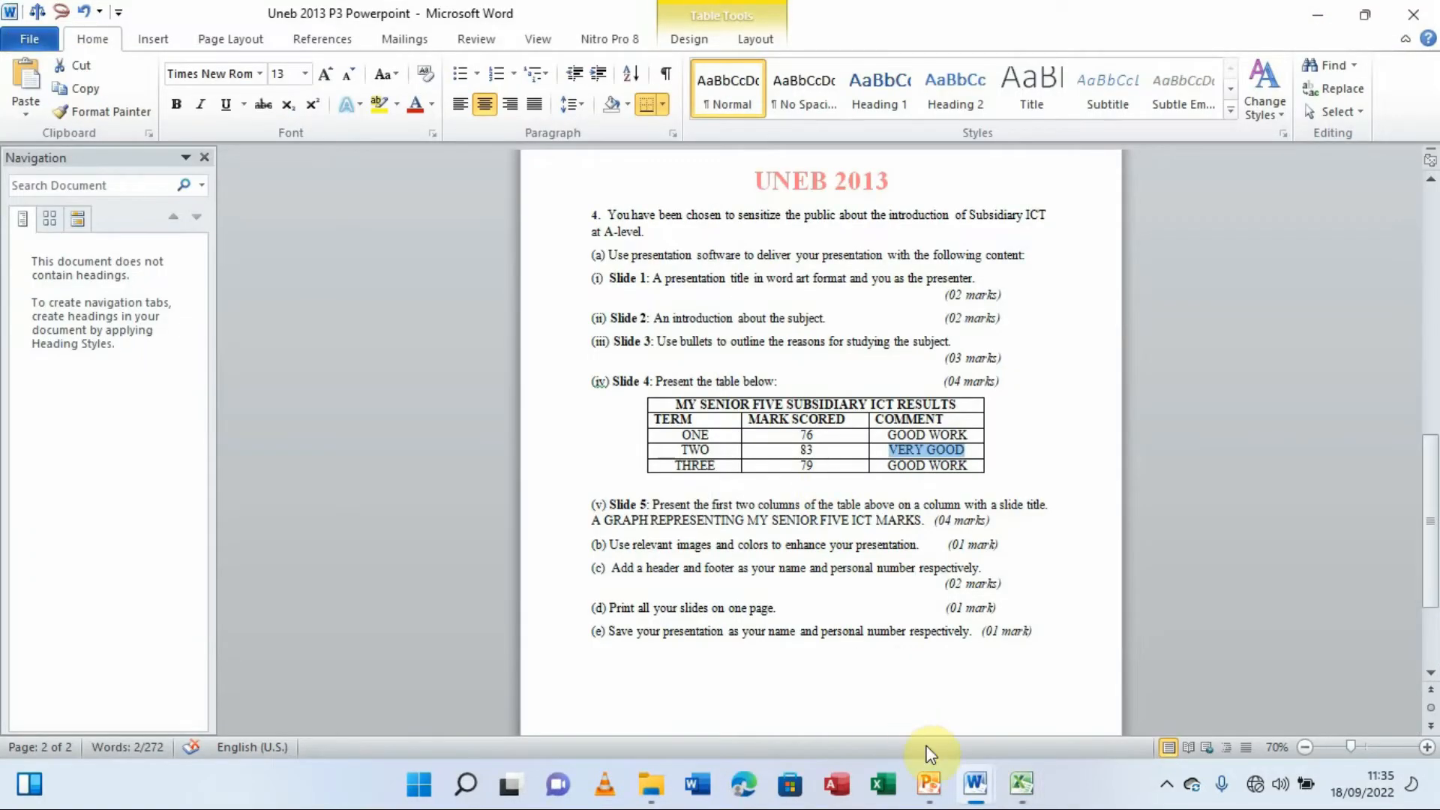
{"action": "left_click", "coordinate": [1018, 787]}
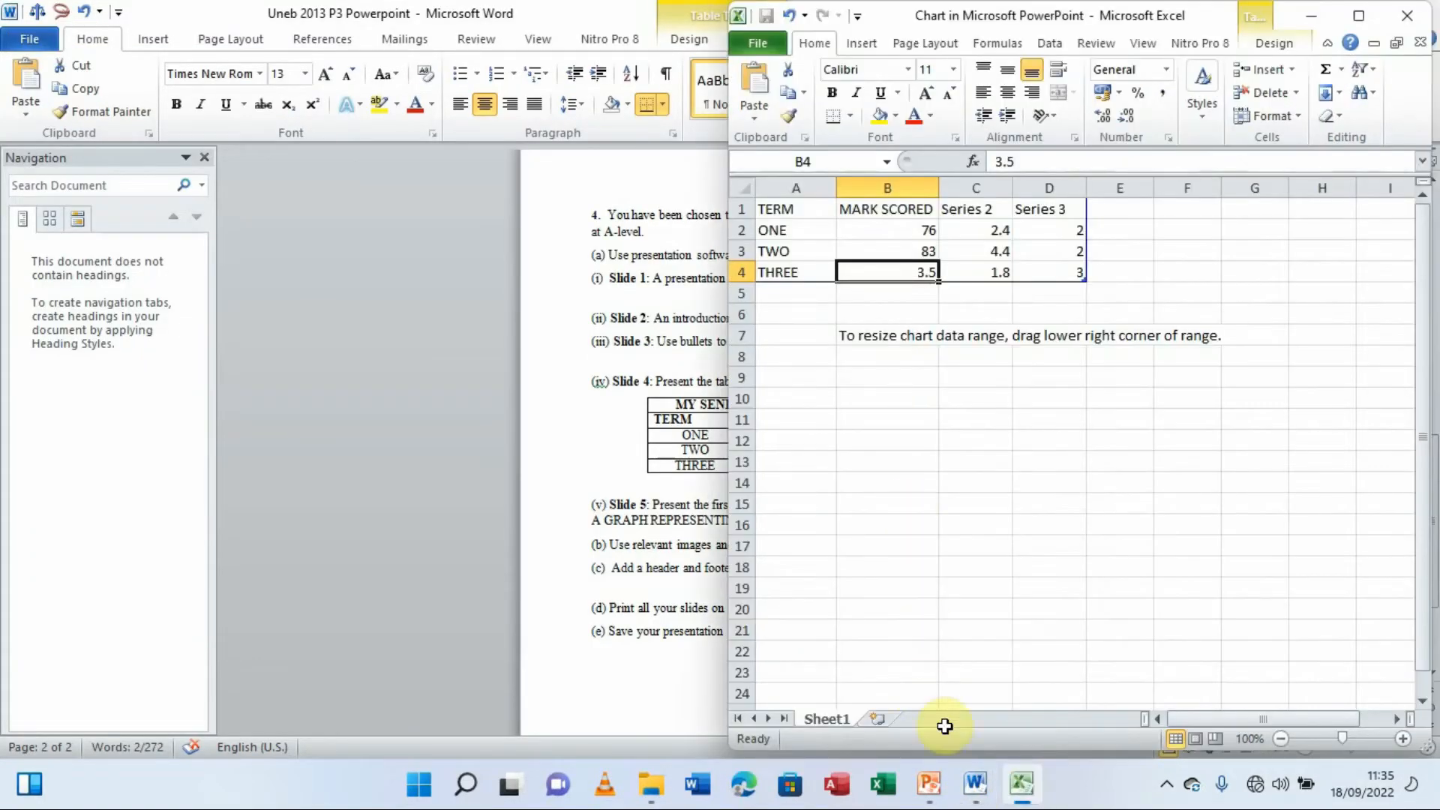
{"action": "left_click", "coordinate": [930, 786]}
{"action": "left_click", "coordinate": [910, 273]}
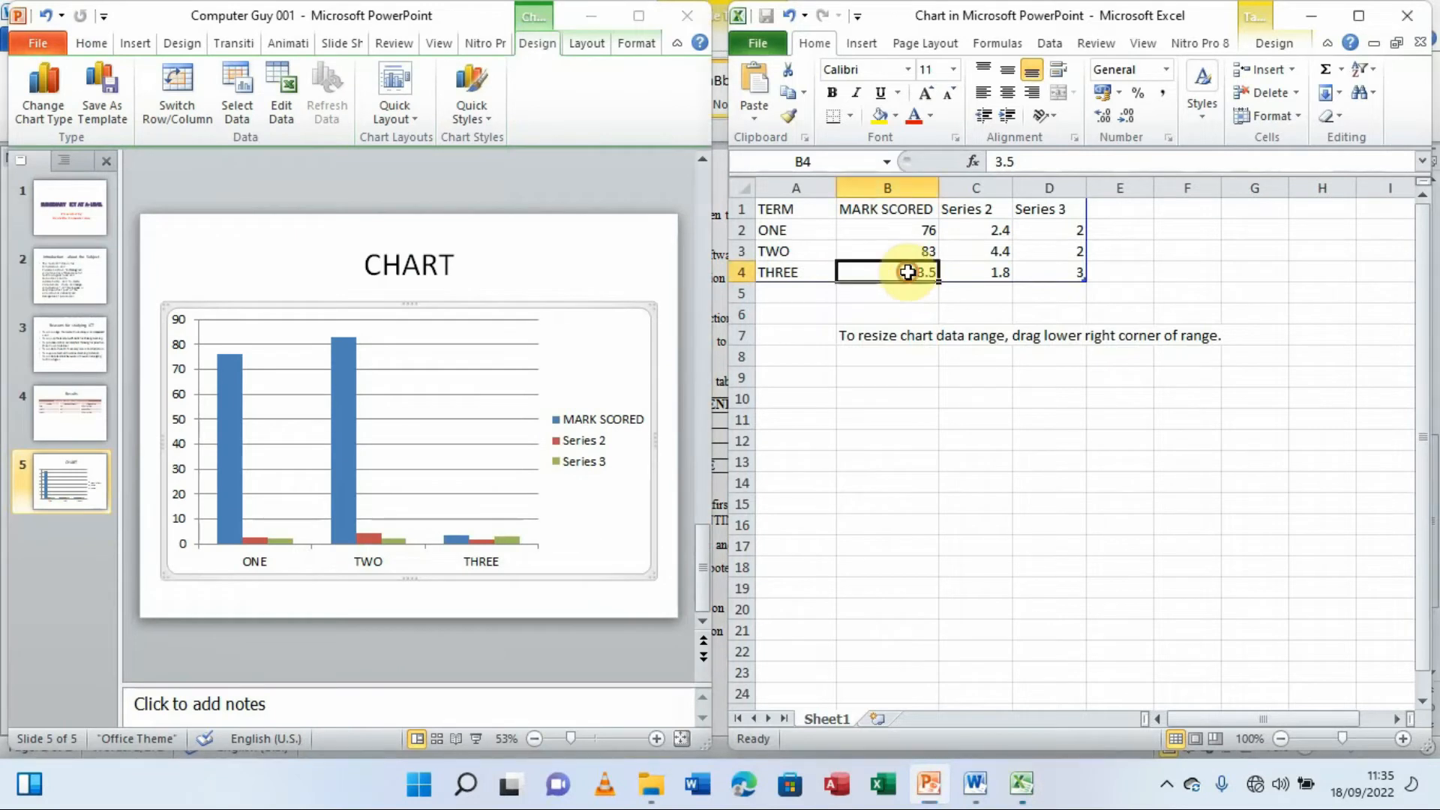
{"action": "type", "text": "79"}
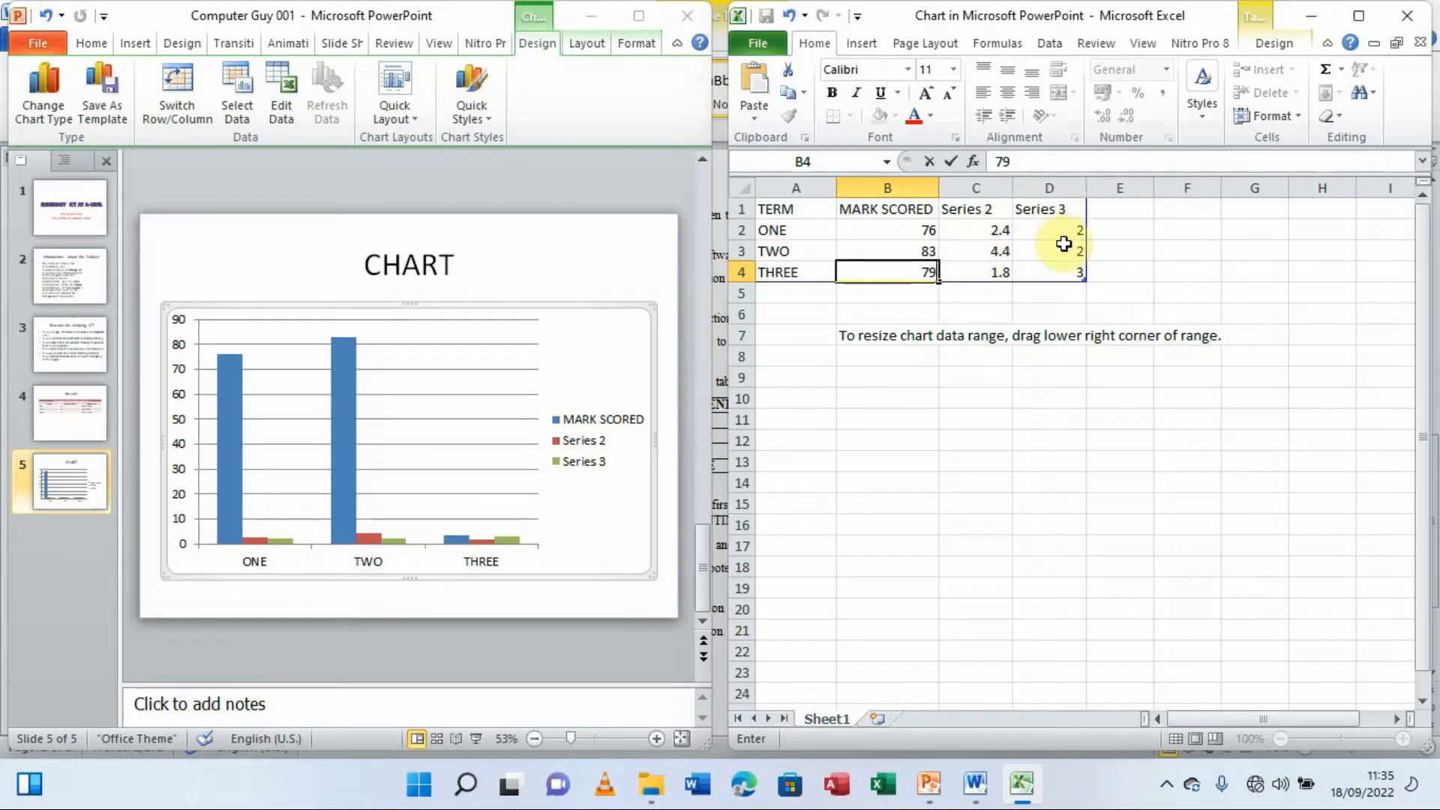
Delete the Series 2 and Series 3 columns from the chart data sheet
{"action": "right_click", "coordinate": [971, 190]}
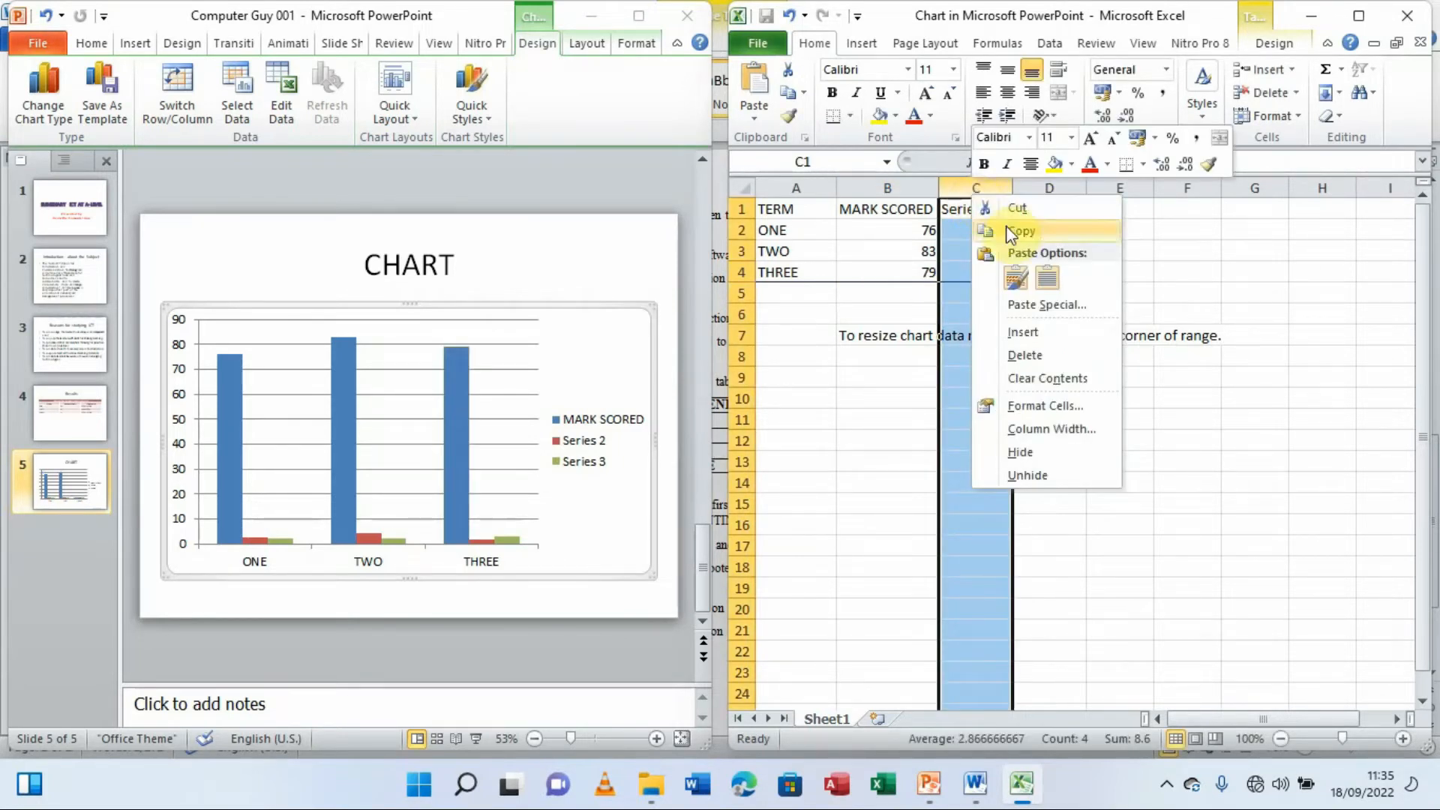
{"action": "left_click", "coordinate": [1021, 350]}
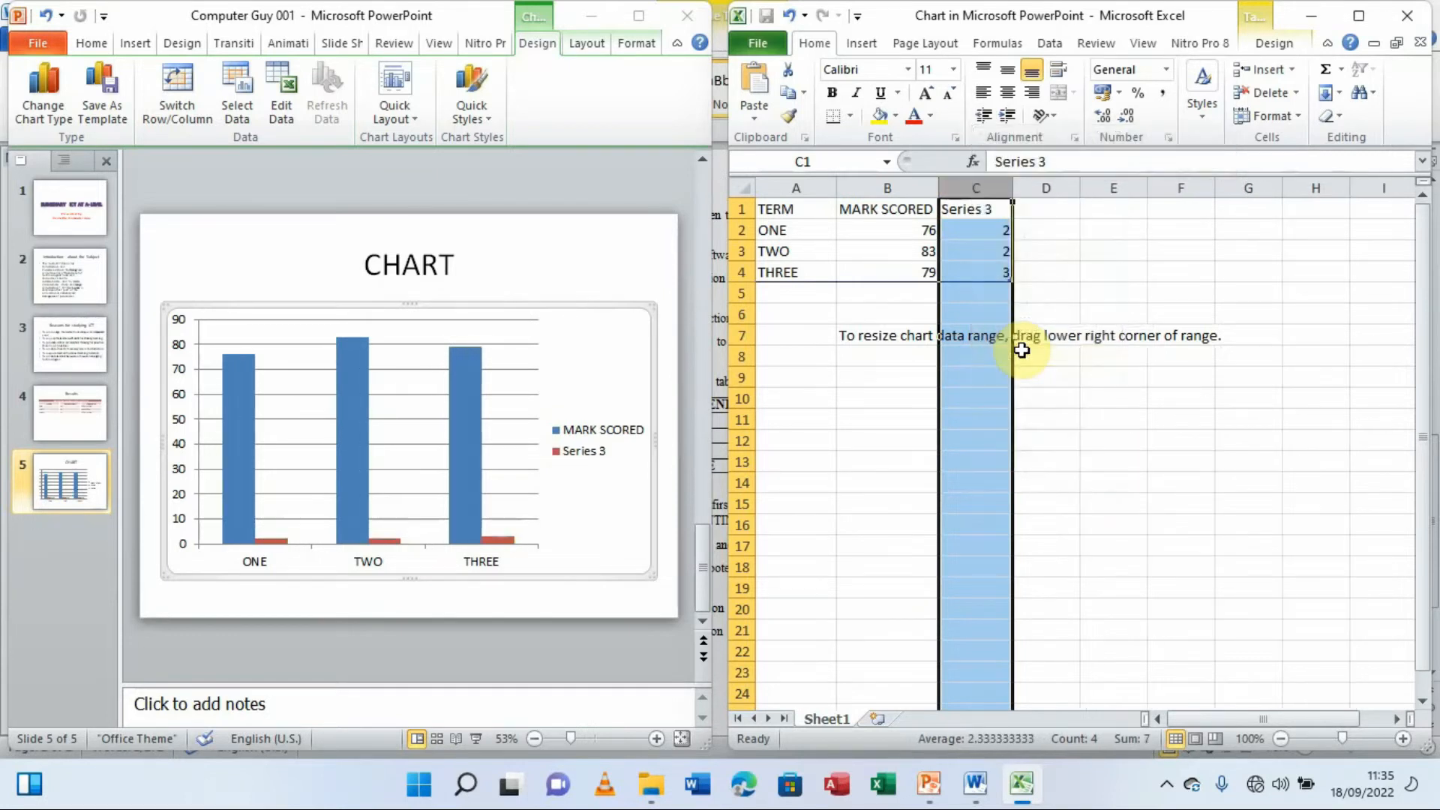
{"action": "right_click", "coordinate": [971, 185]}
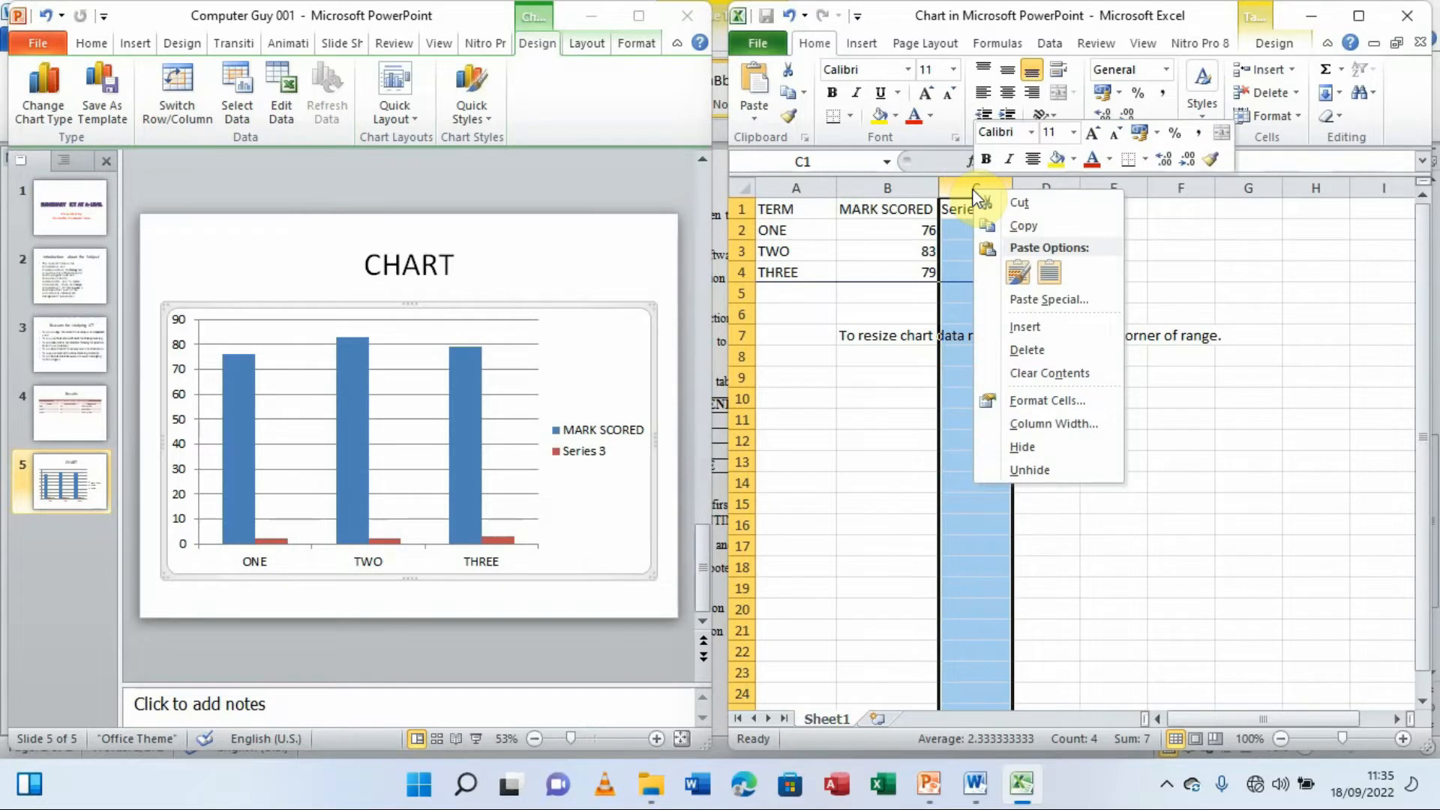
{"action": "left_click", "coordinate": [1025, 351]}
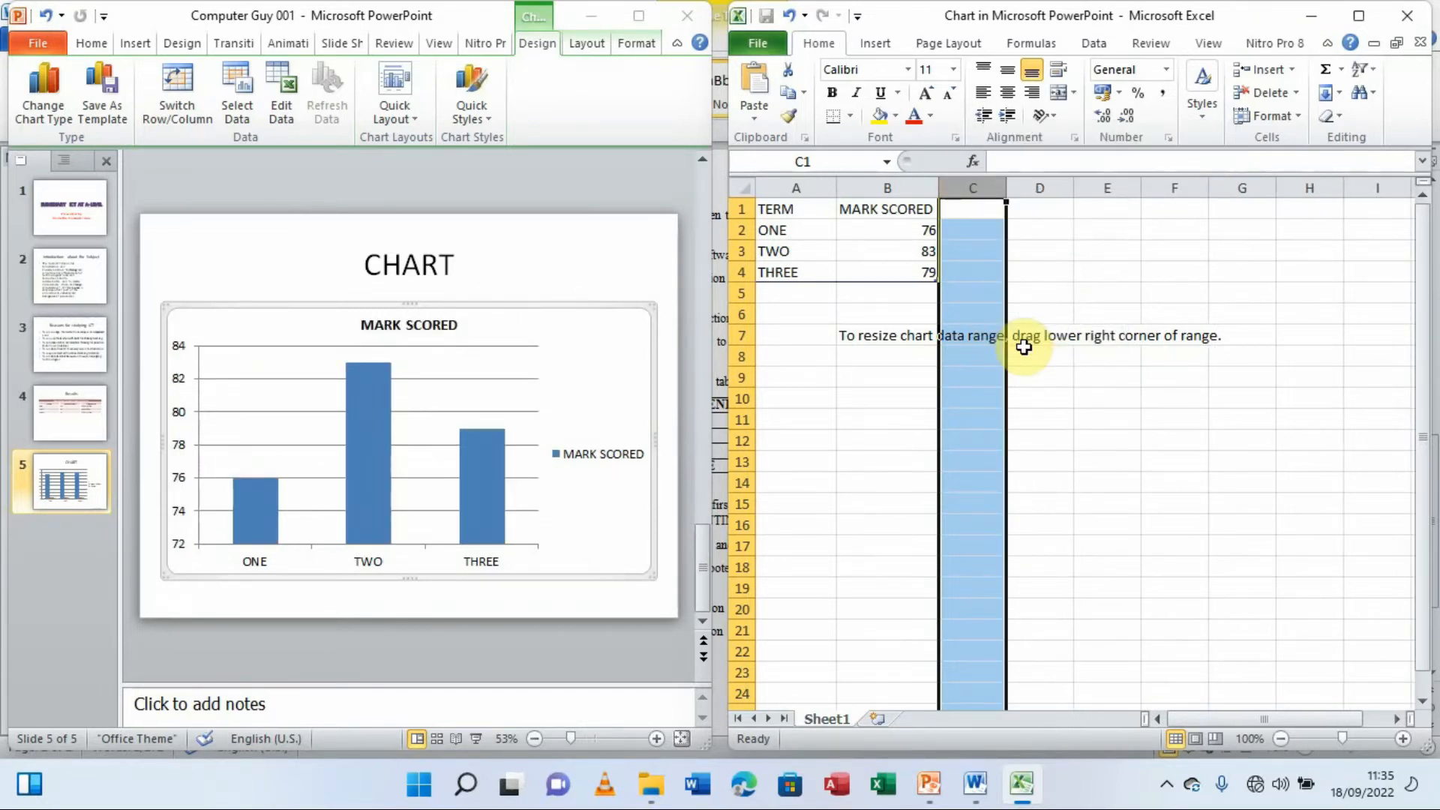
{"action": "left_click", "coordinate": [847, 398]}
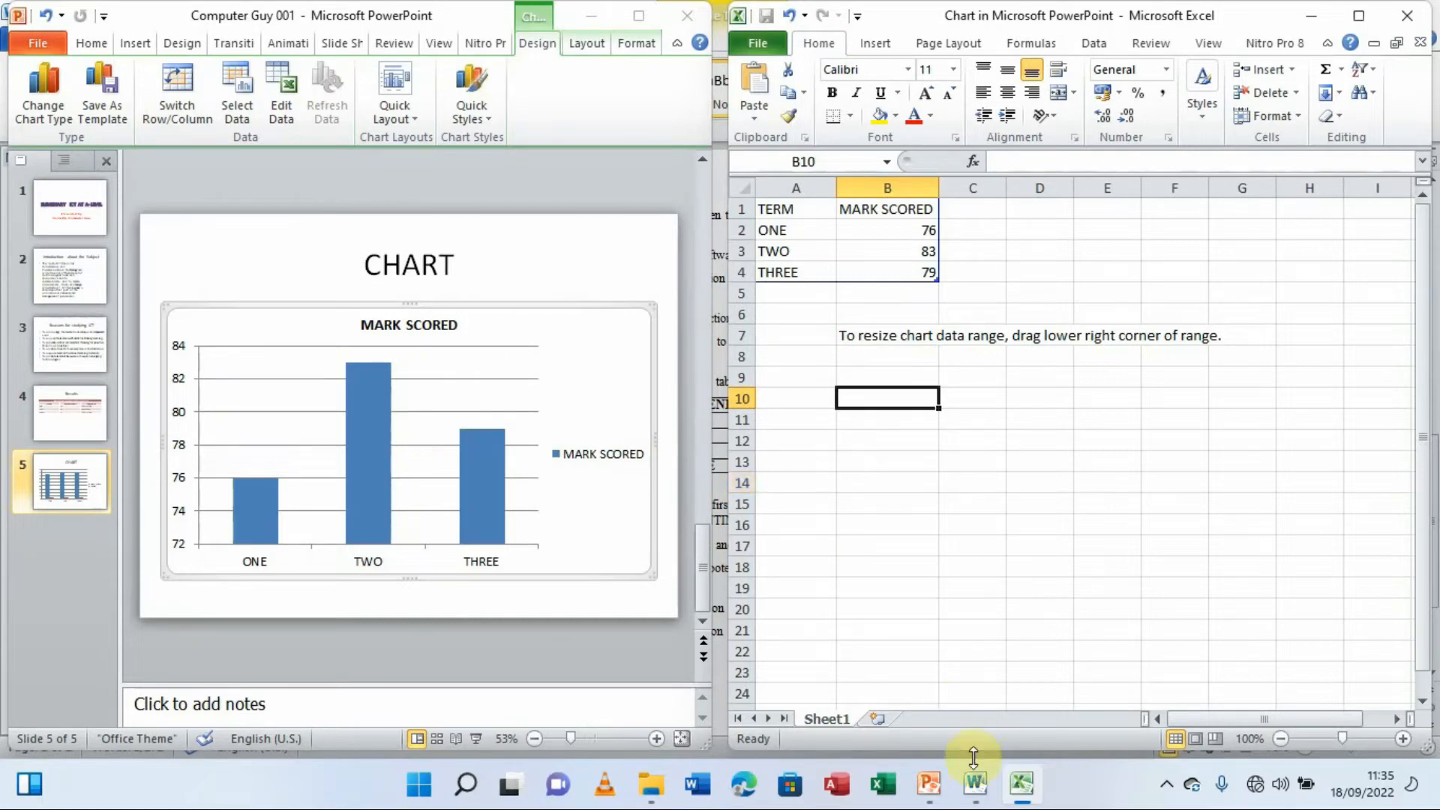
Copy "A GRAPH REPRESENTING MY SENIOR FIVE ICT MARKS." from the Word question and paste it over the chart's title in PowerPoint
{"action": "mouse_move", "coordinate": [975, 782]}
{"action": "left_click", "coordinate": [941, 701]}
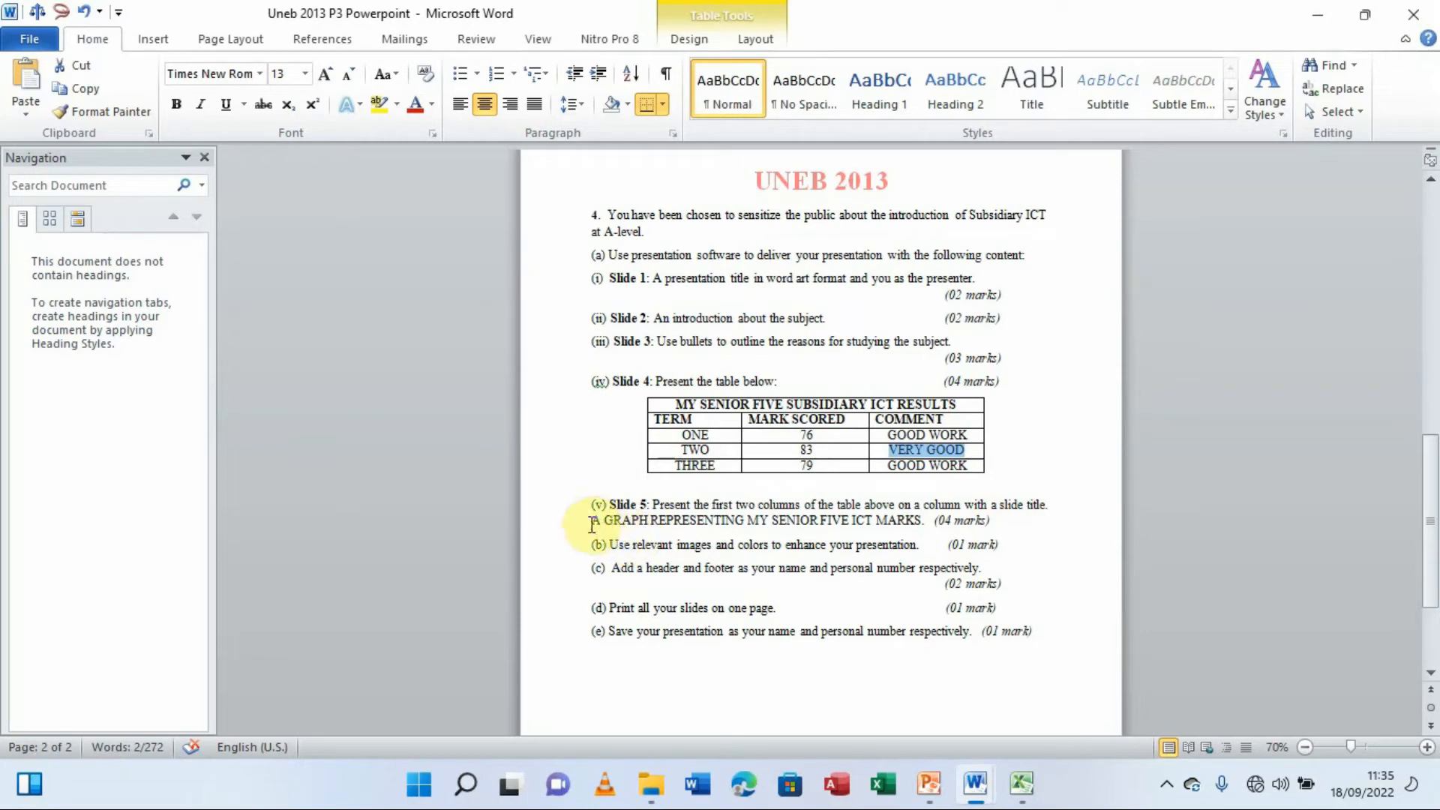
{"action": "left_click_drag", "start_coordinate": [591, 522], "coordinate": [928, 531]}
{"action": "key", "text": "ctrl+c"}
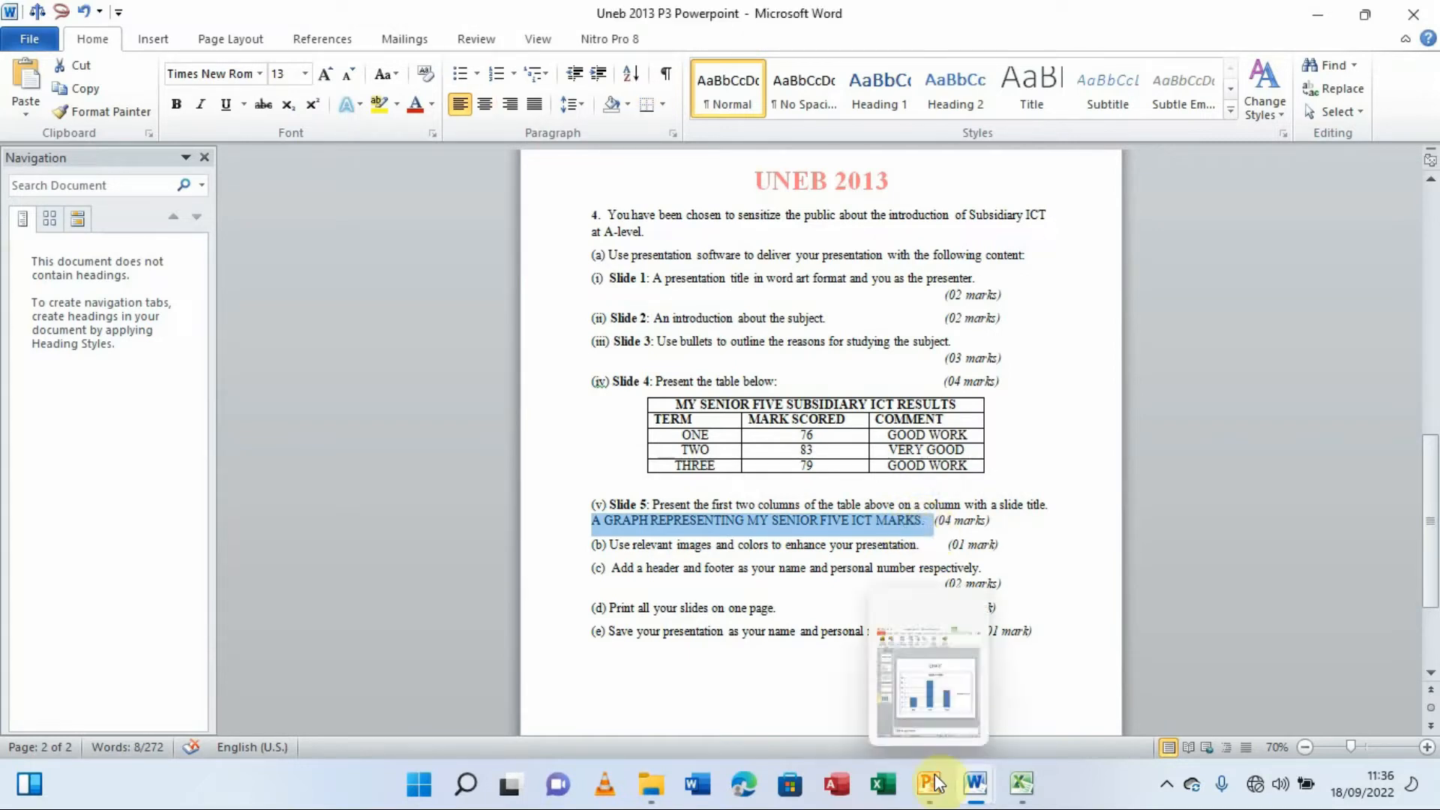
{"action": "left_click", "coordinate": [931, 638]}
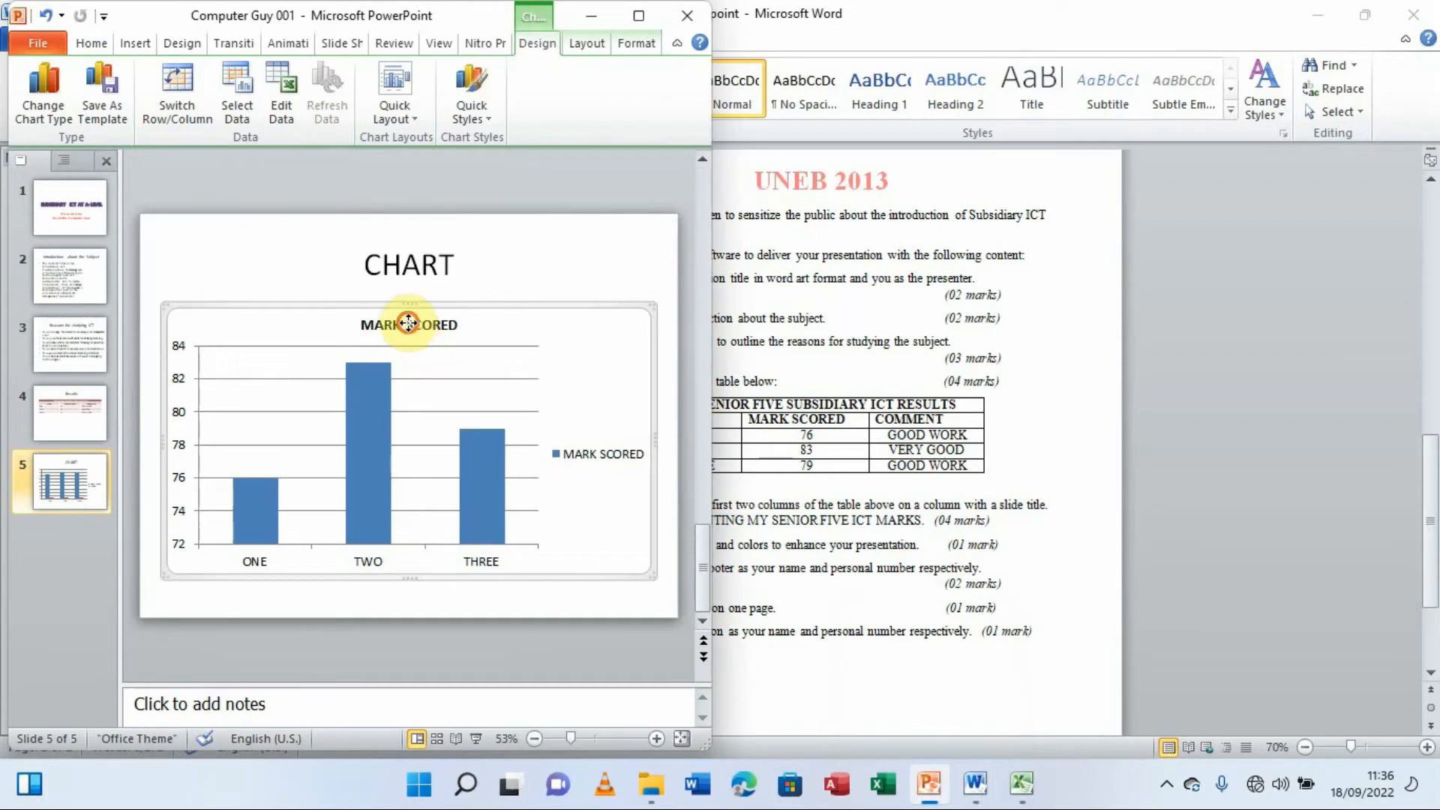
{"action": "left_click", "coordinate": [410, 324]}
{"action": "left_click_drag", "start_coordinate": [458, 324], "coordinate": [375, 324]}
{"action": "key", "text": "ctrl+v"}
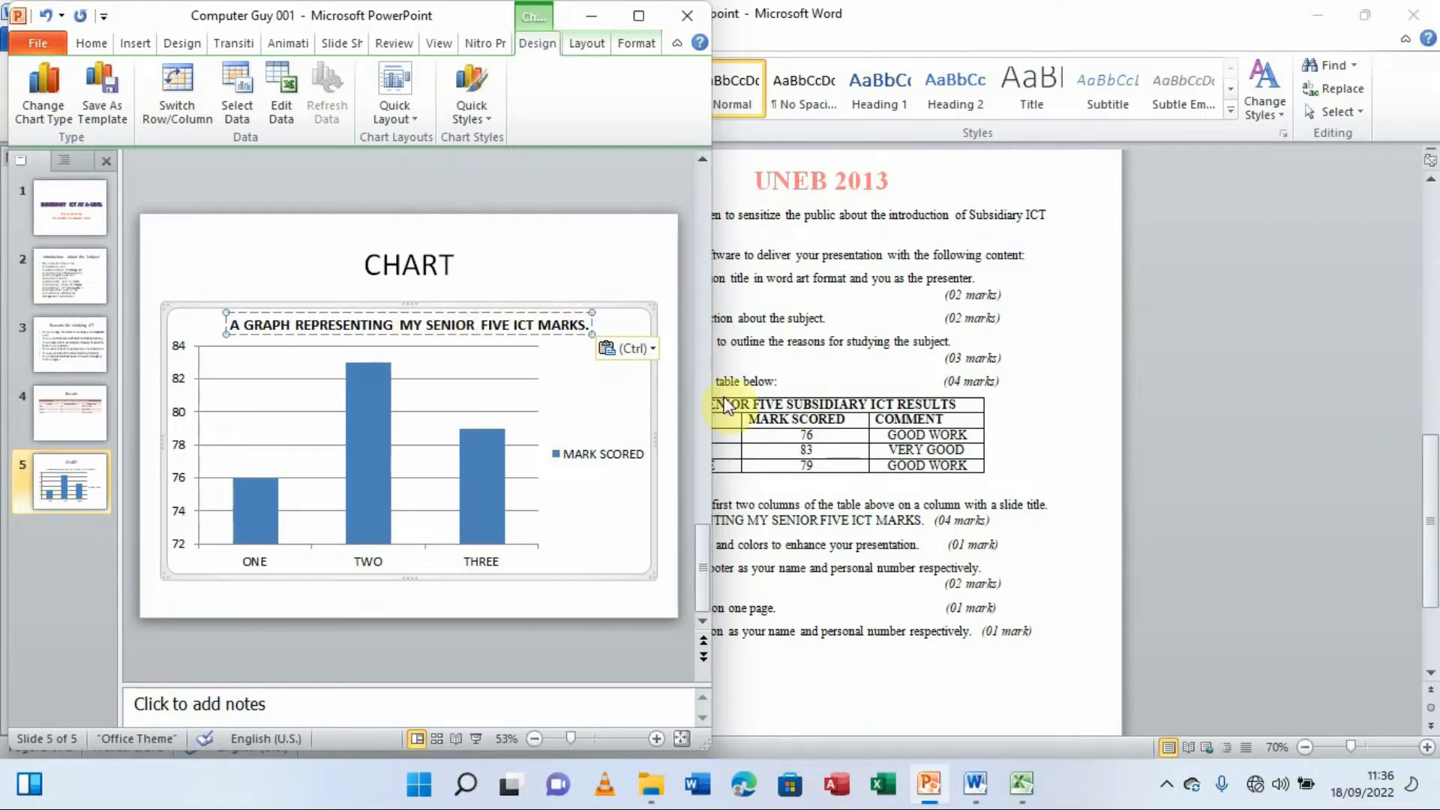
Close the chart's data sheet and deselect the chart on the slide
{"action": "left_click", "coordinate": [1024, 784]}
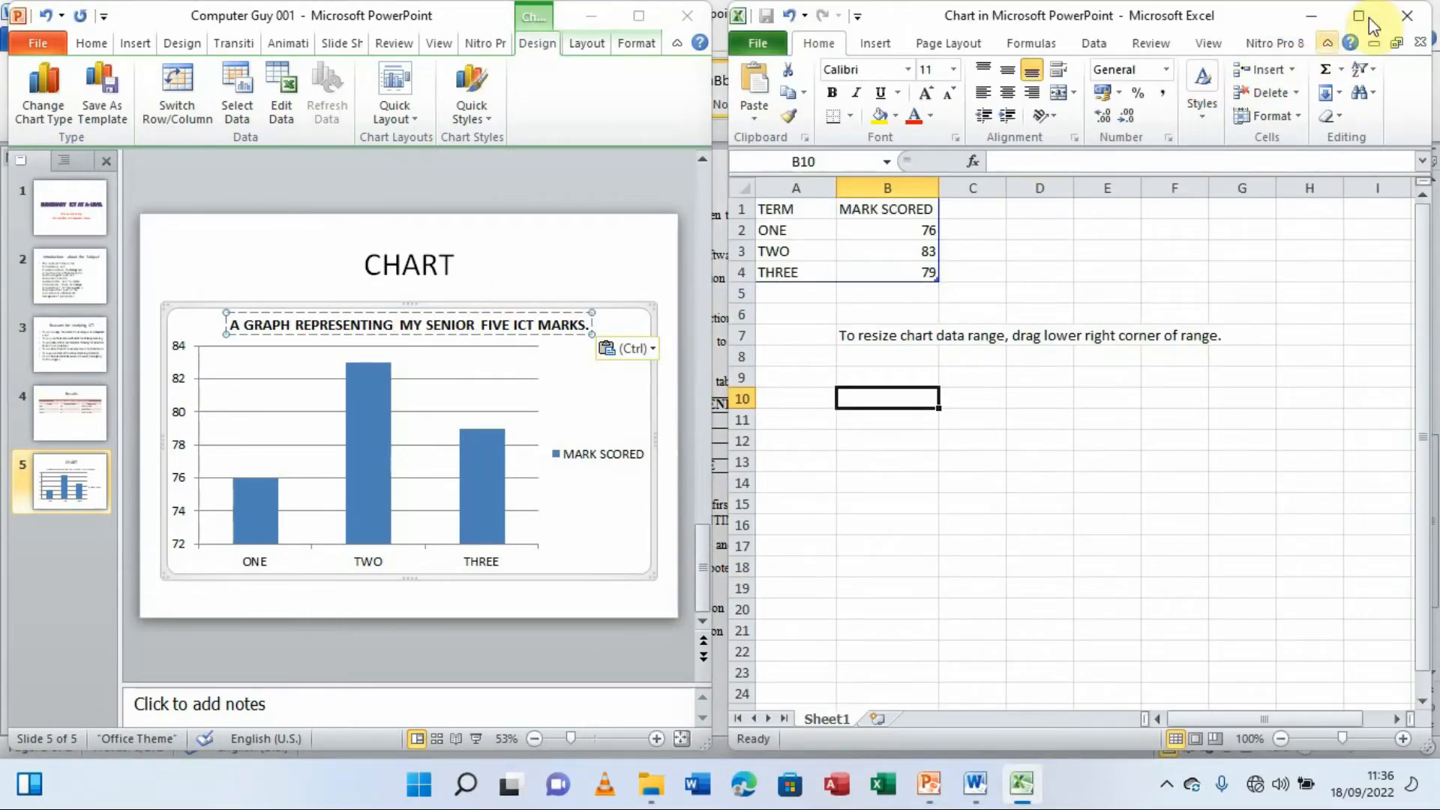
{"action": "left_click", "coordinate": [1404, 18]}
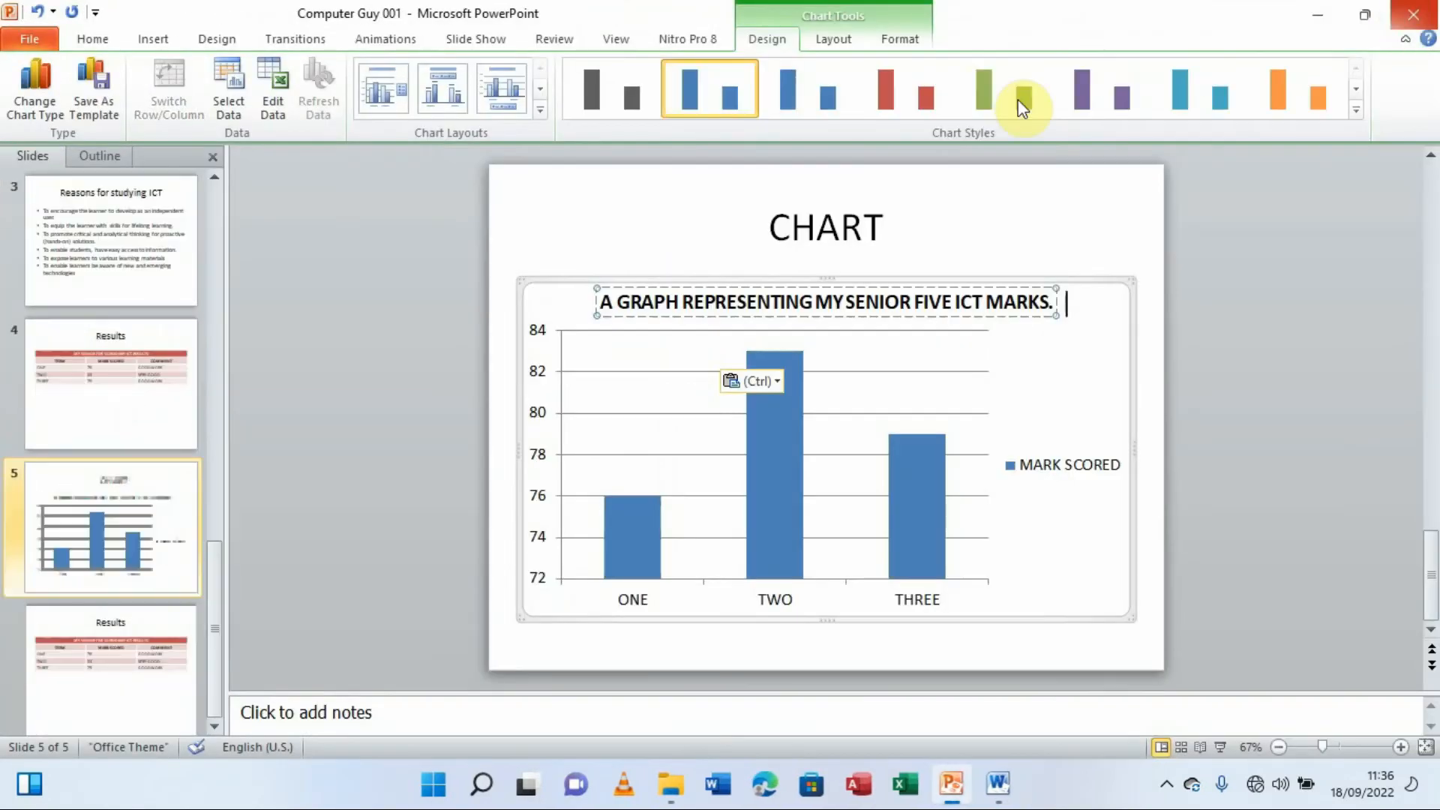
{"action": "left_click", "coordinate": [1221, 406]}
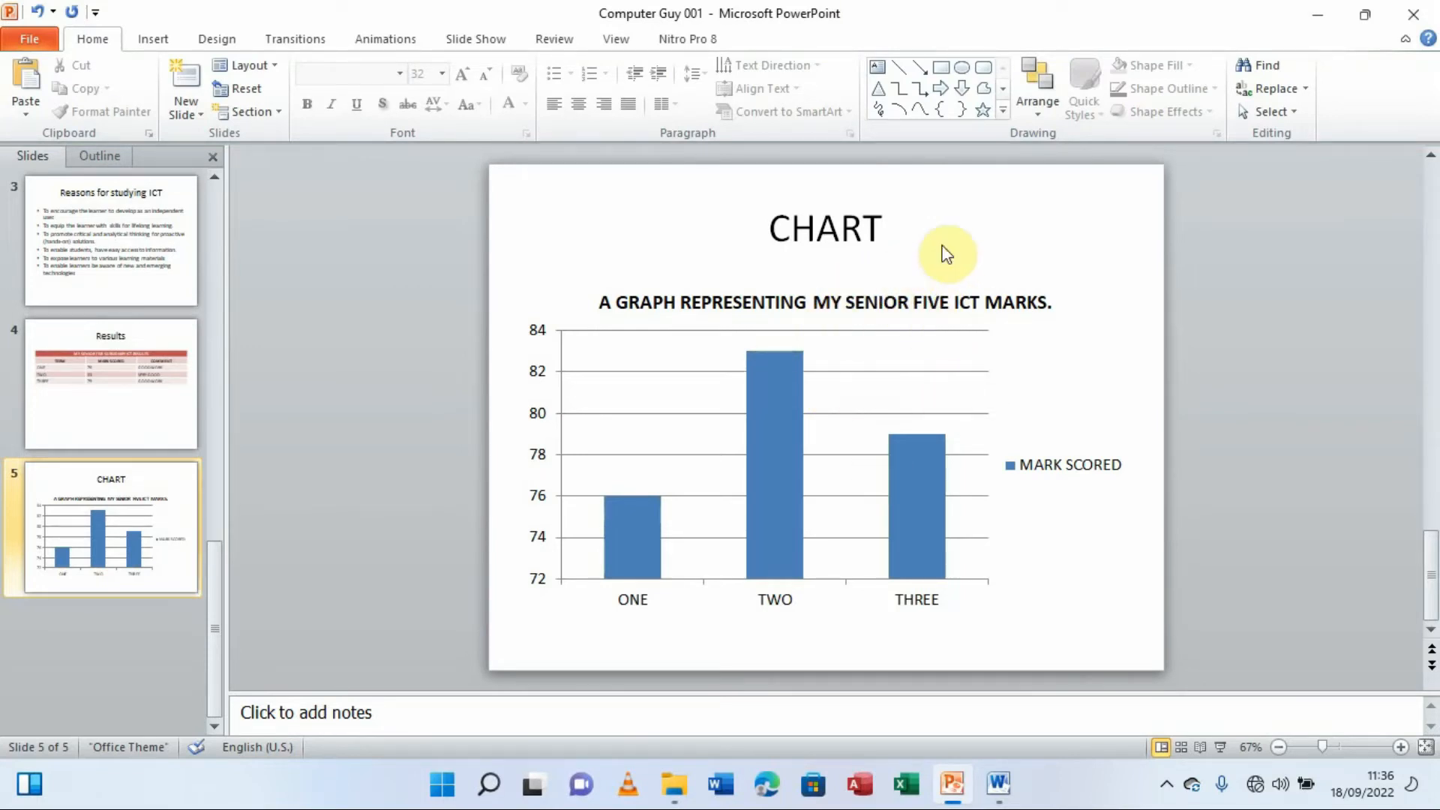
Add a horizontal axis title below the chart's axis and change its text to "TERM"
{"action": "left_click", "coordinate": [941, 297]}
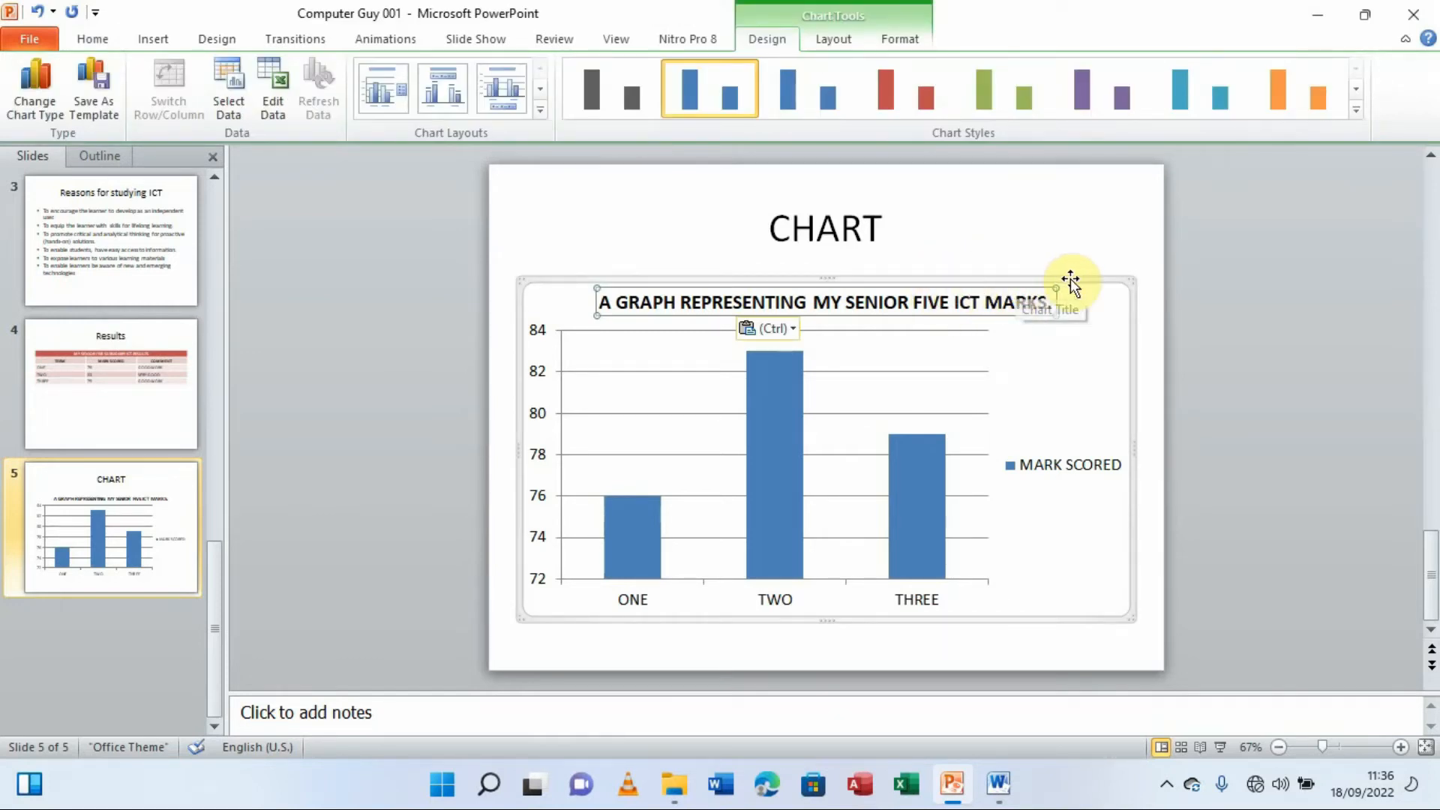
{"action": "left_click", "coordinate": [842, 42]}
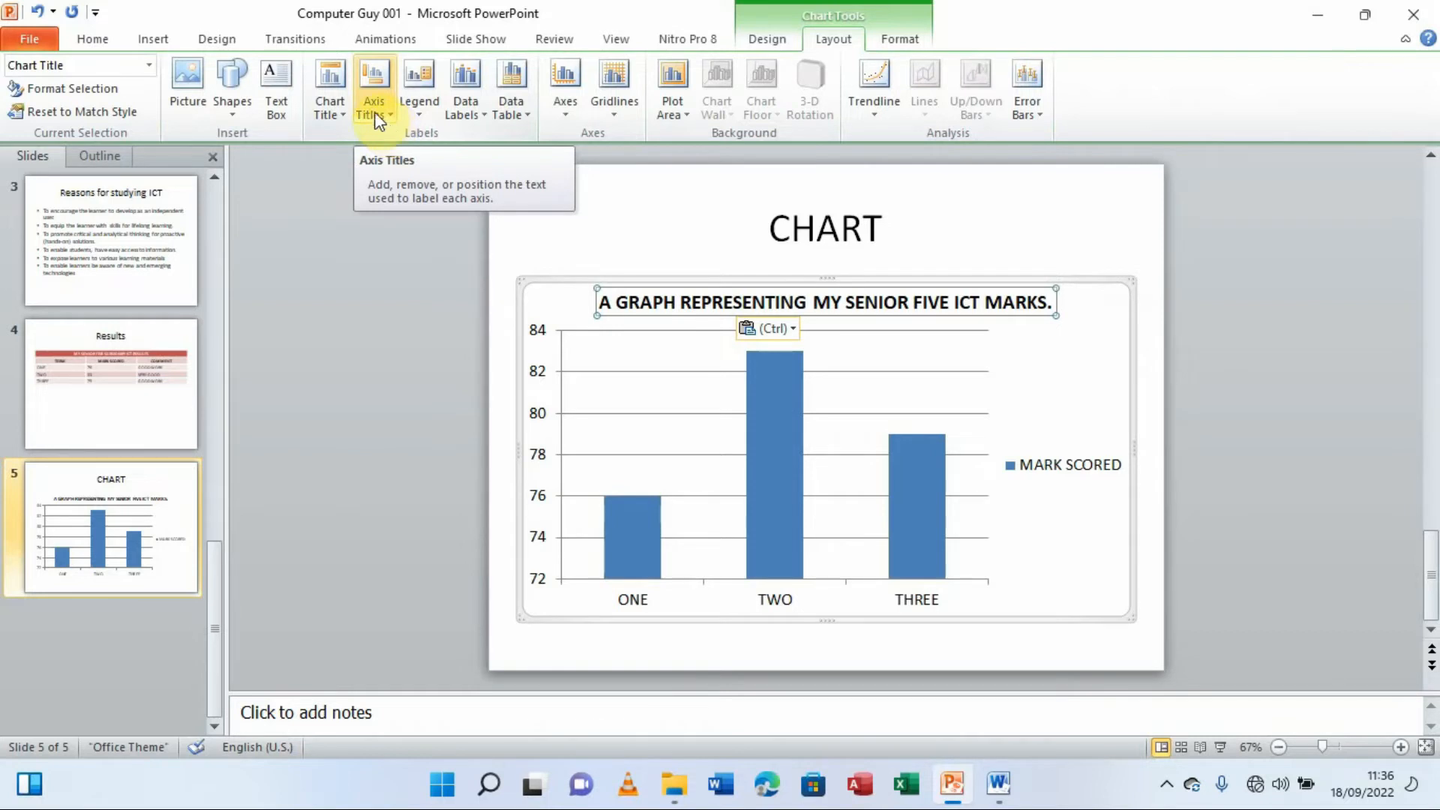
{"action": "left_click", "coordinate": [393, 120]}
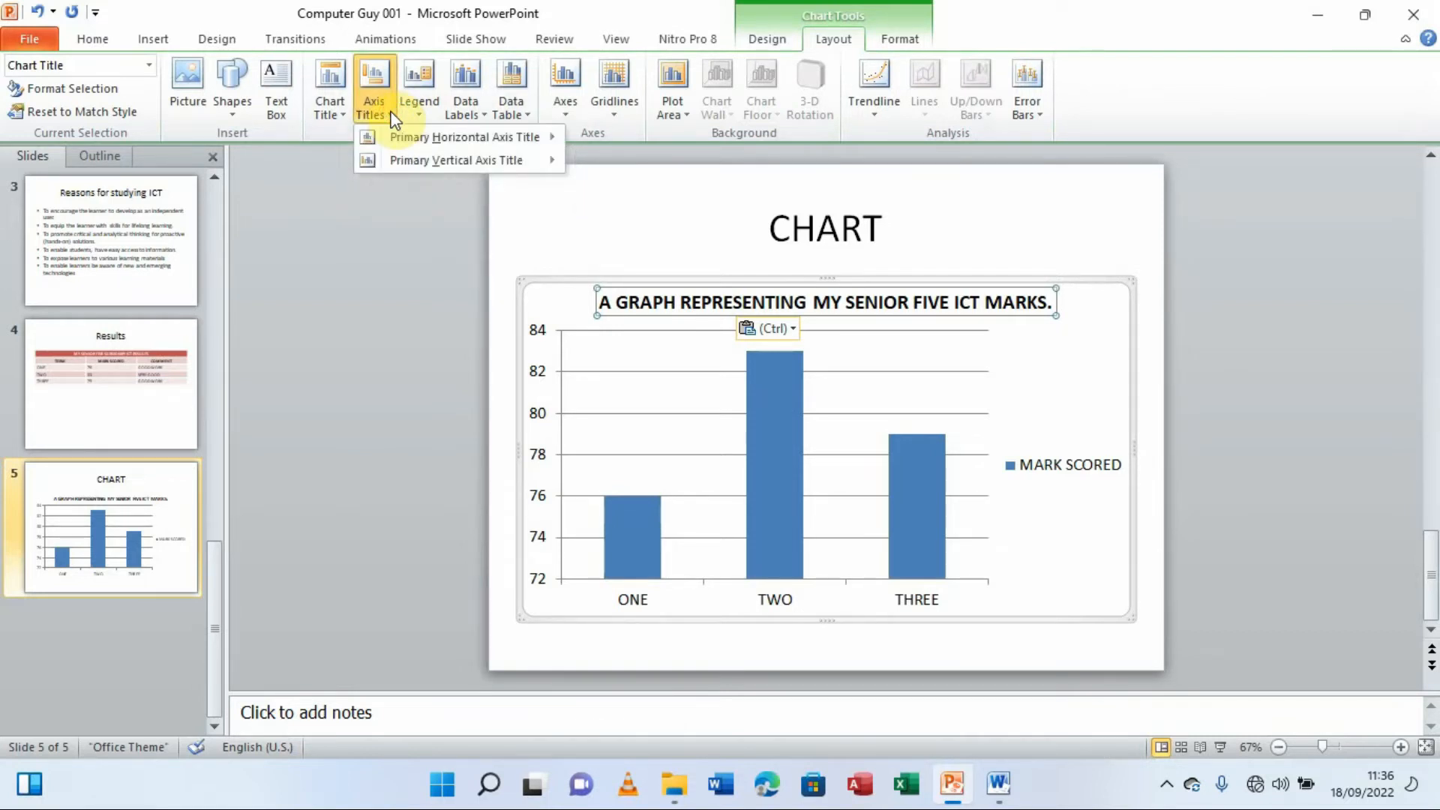
{"action": "mouse_move", "coordinate": [421, 140]}
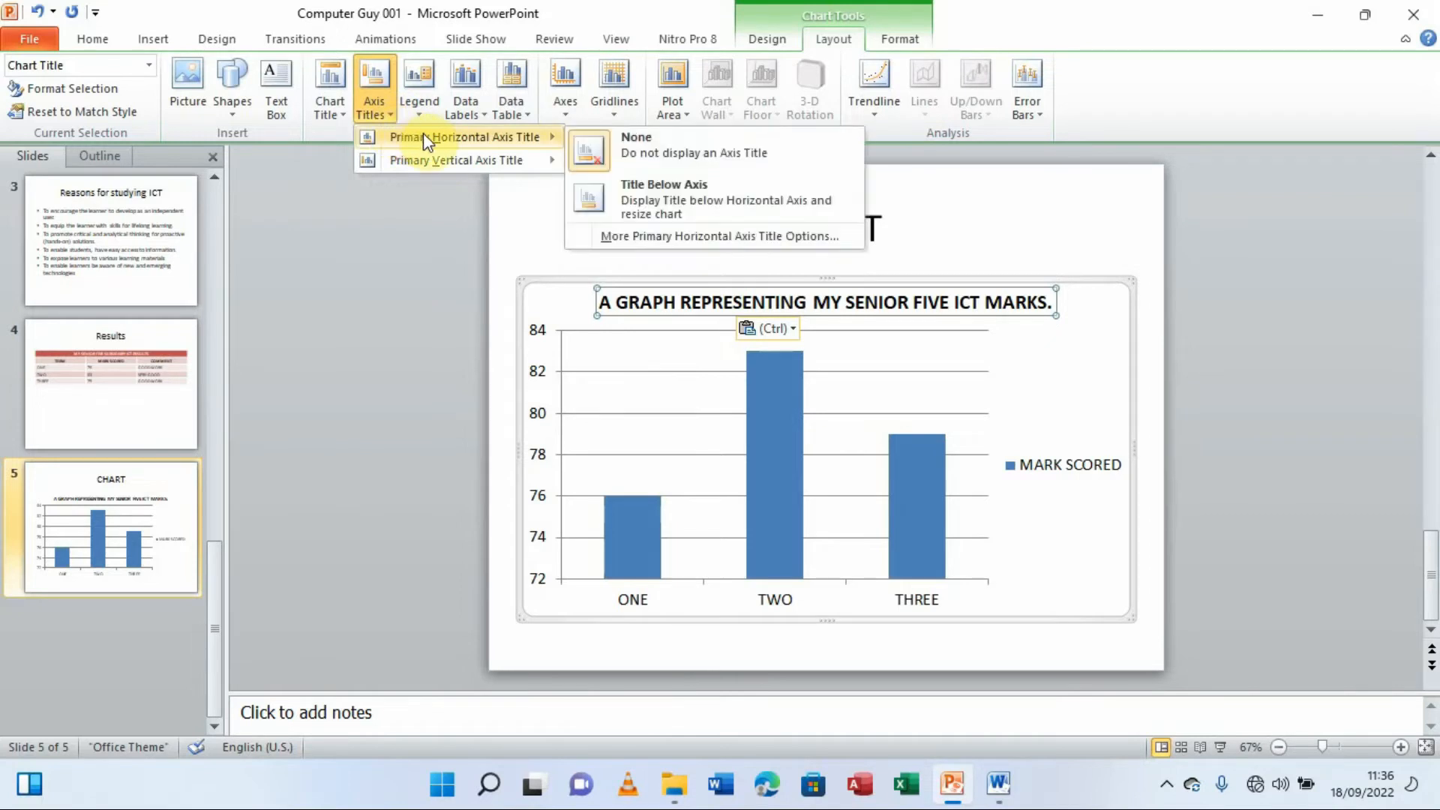
{"action": "left_click", "coordinate": [717, 191]}
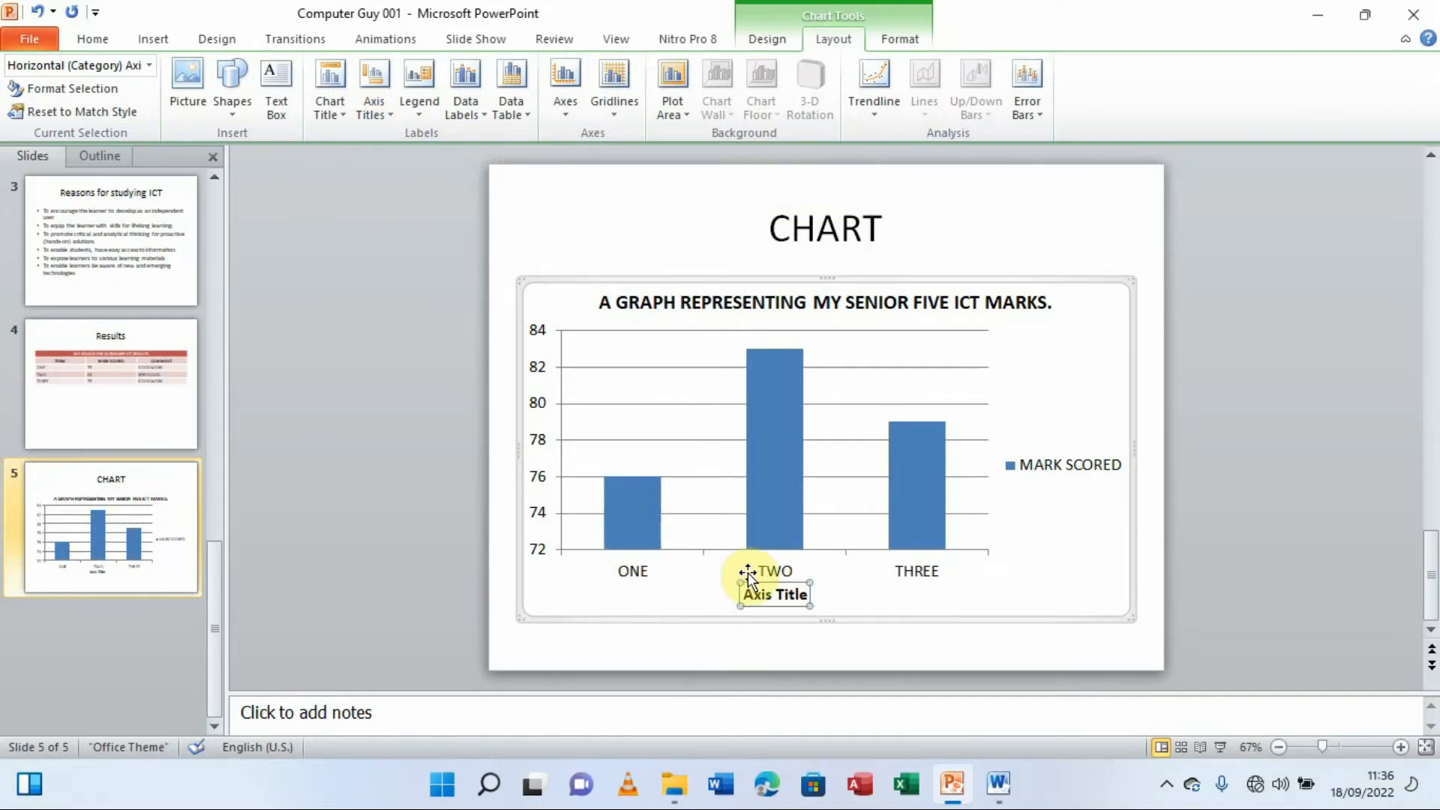
{"action": "left_click", "coordinate": [791, 595]}
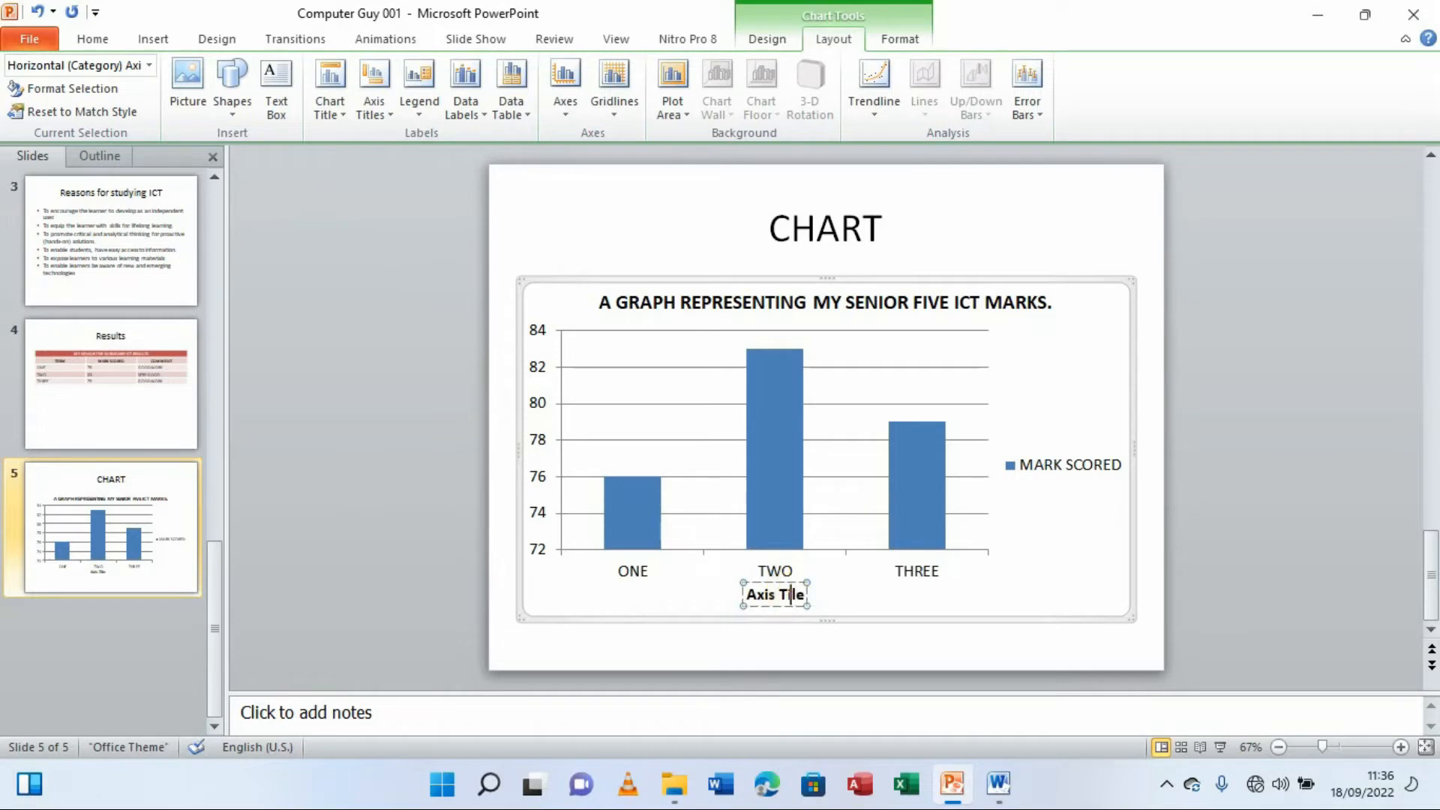
{"action": "key", "text": "BackSpace"}
{"action": "key", "text": "BackSpace"}
{"action": "key", "text": "BackSpace"}
{"action": "key", "text": "BackSpace"}
{"action": "key", "text": "BackSpace"}
{"action": "key", "text": "BackSpace"}
{"action": "key", "text": "BackSpace"}
{"action": "key", "text": "BackSpace"}
{"action": "key", "text": "BackSpace"}
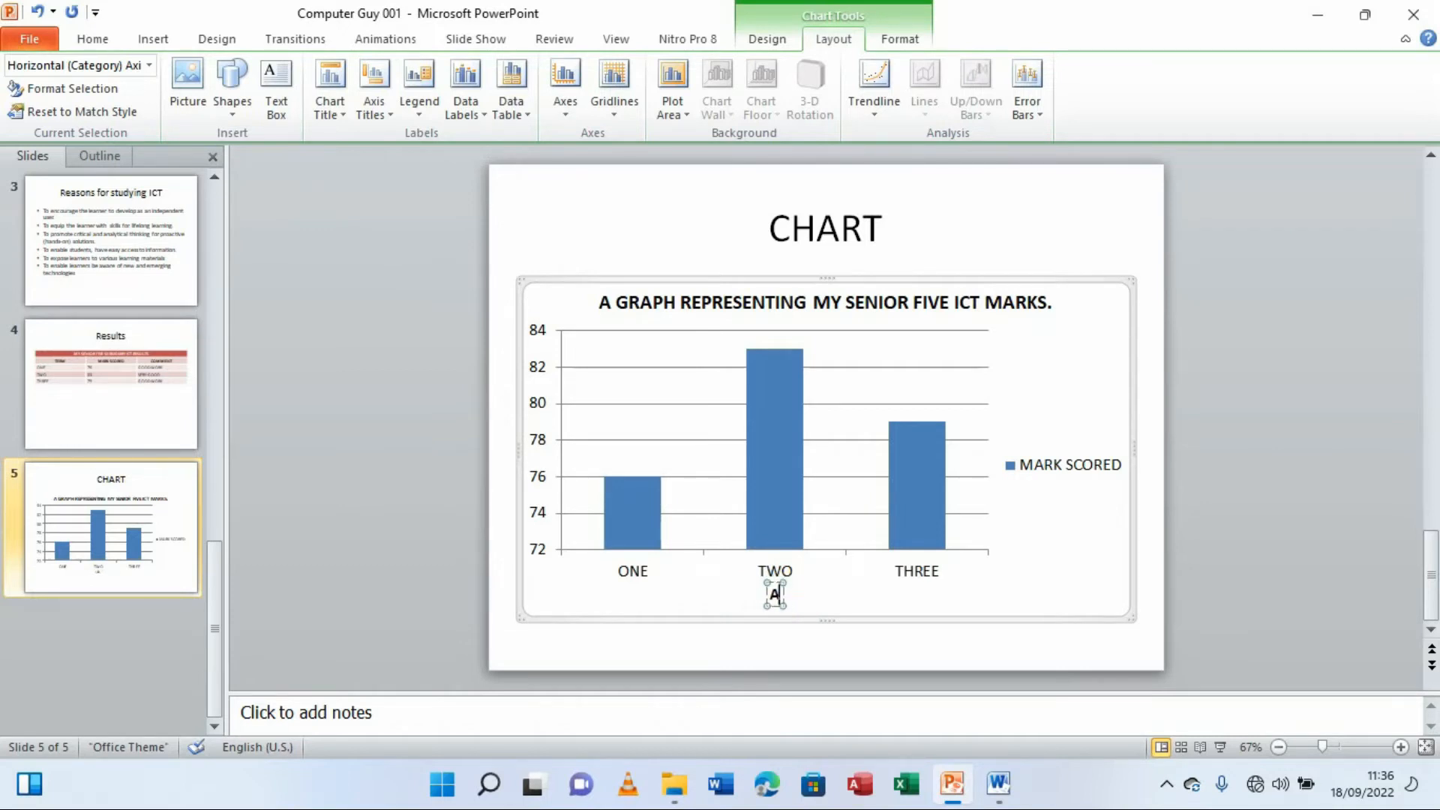
{"action": "key", "text": "BackSpace"}
{"action": "type", "text": "TERM"}
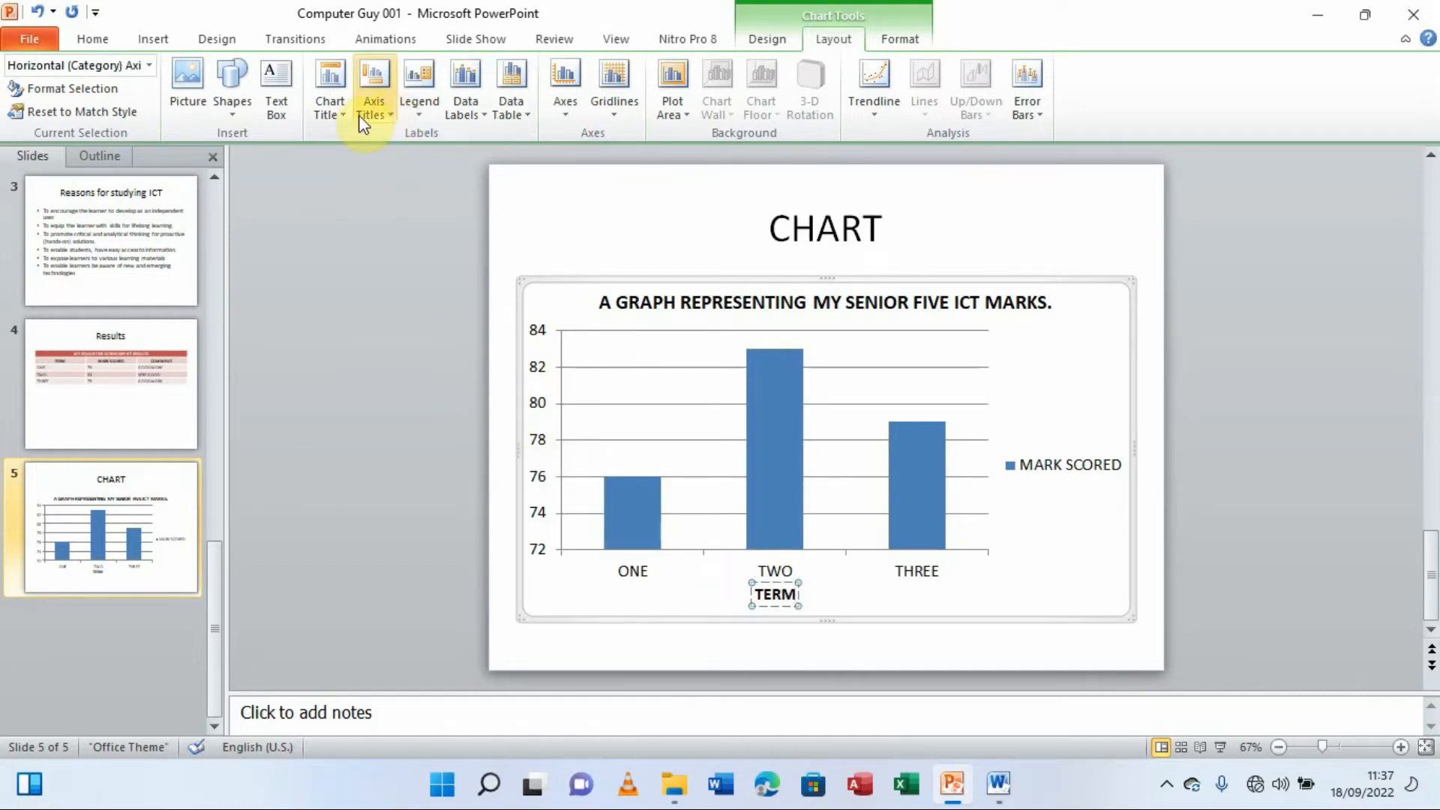
Add a vertical axis title with vertical text to the chart and change its text to "MARK SCORED"
{"action": "left_click", "coordinate": [381, 115]}
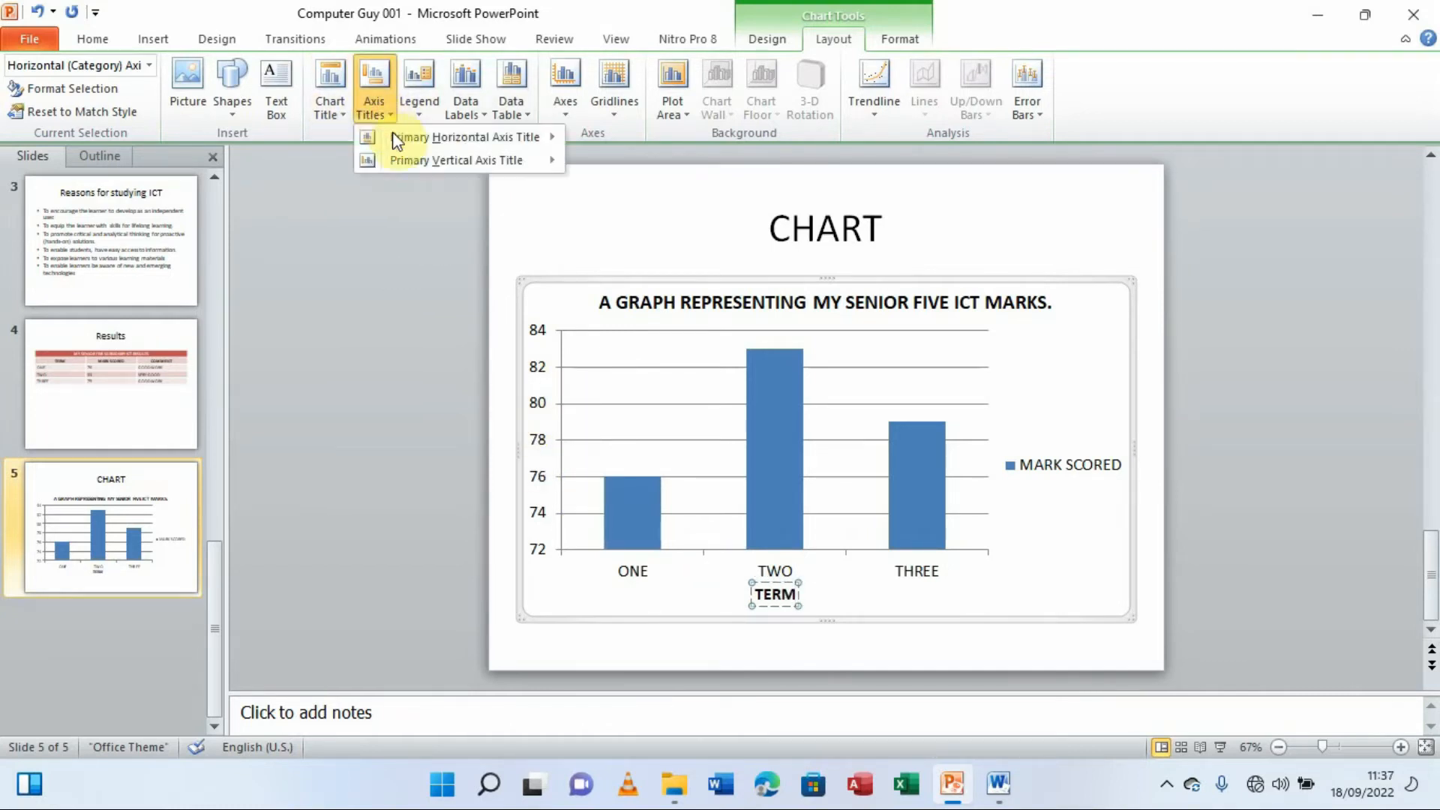
{"action": "mouse_move", "coordinate": [405, 159]}
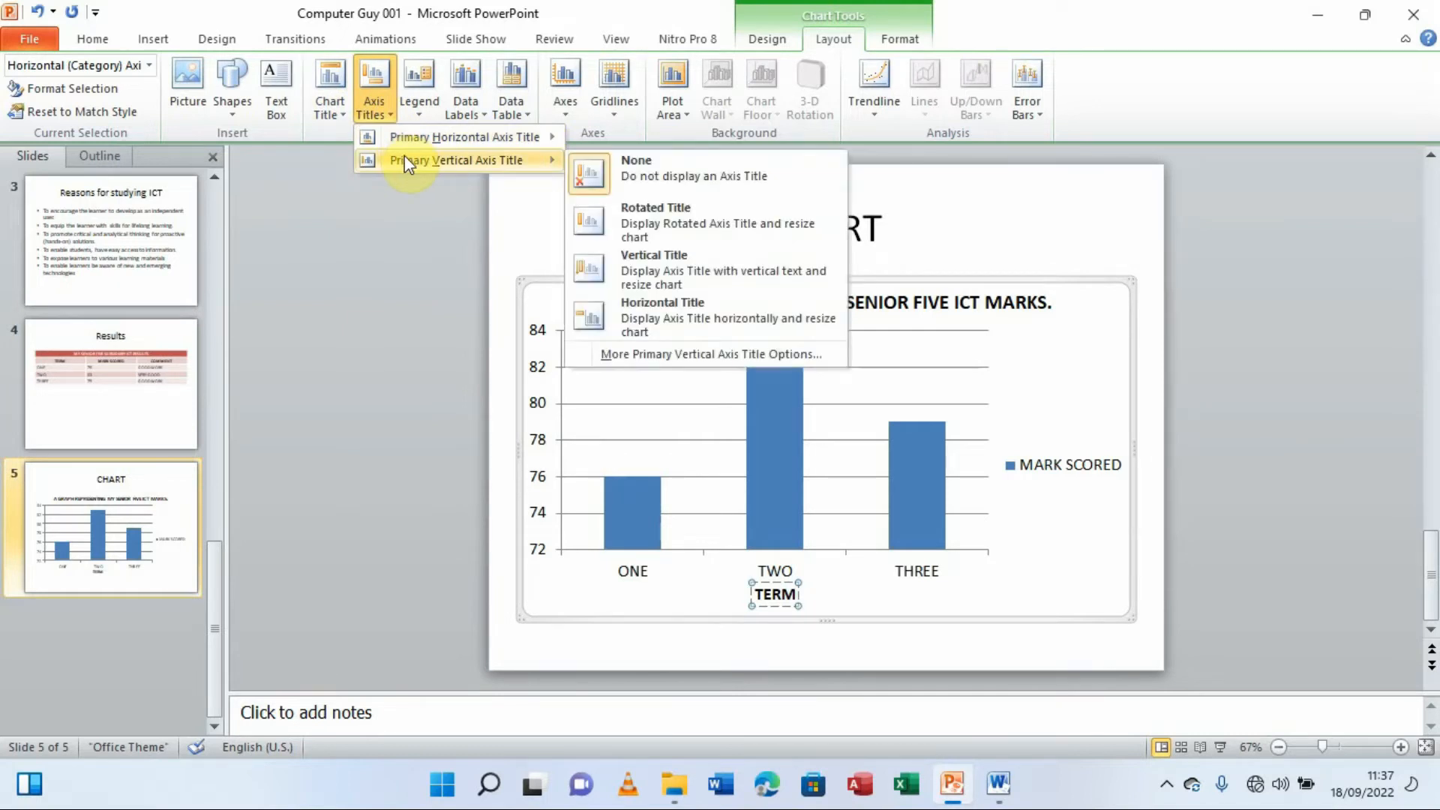
{"action": "left_click", "coordinate": [681, 255]}
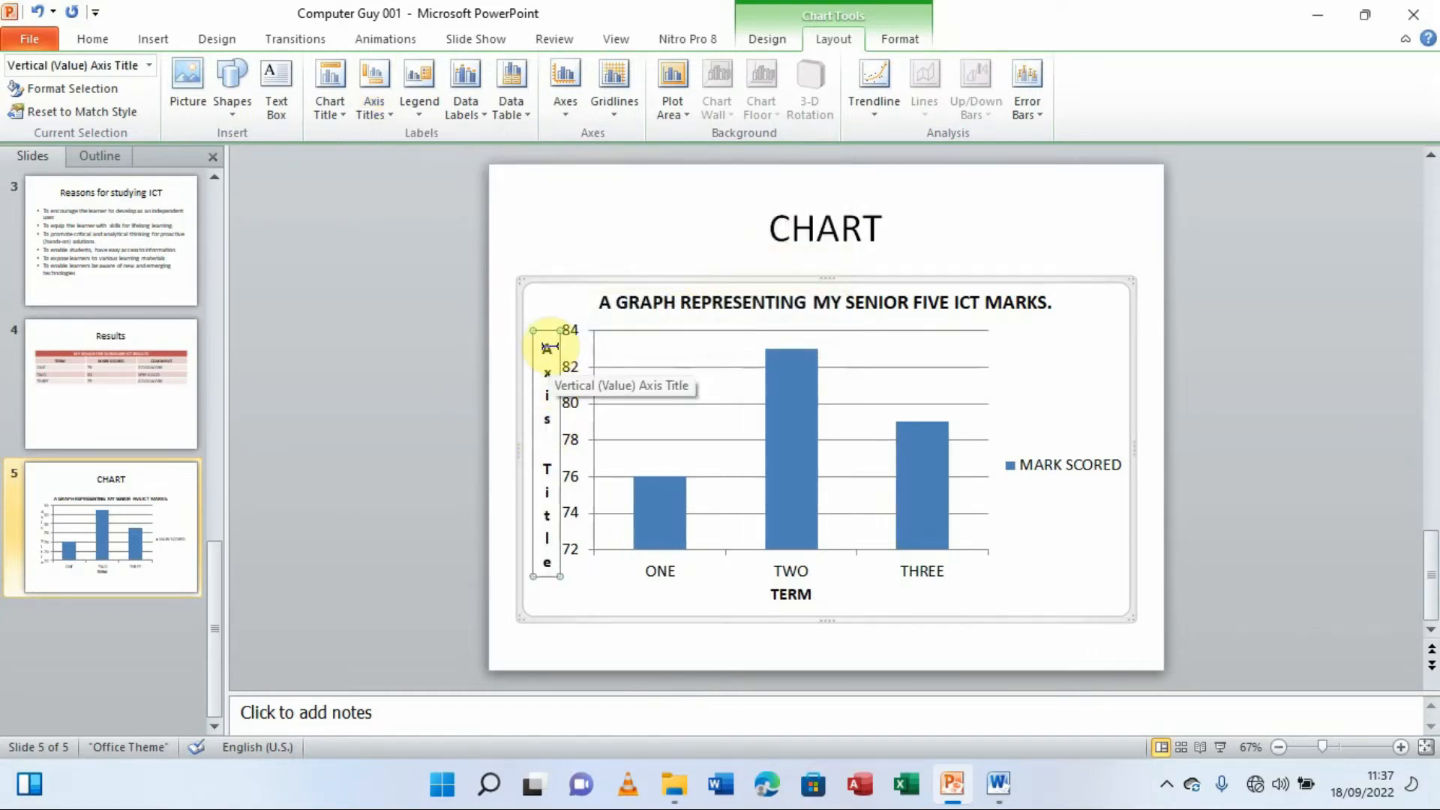
{"action": "left_click_drag", "start_coordinate": [548, 347], "coordinate": [546, 571]}
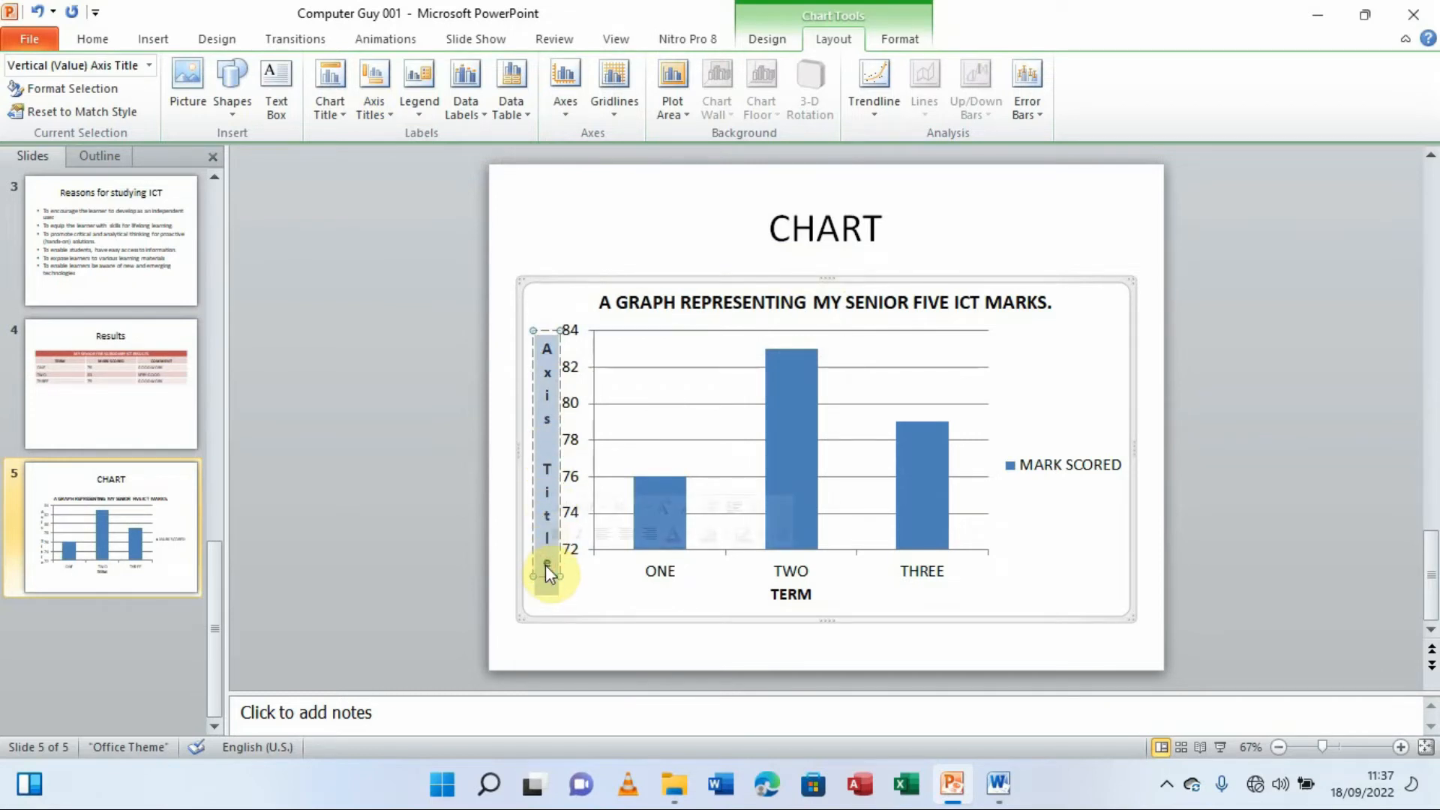
{"action": "type", "text": "MAR"}
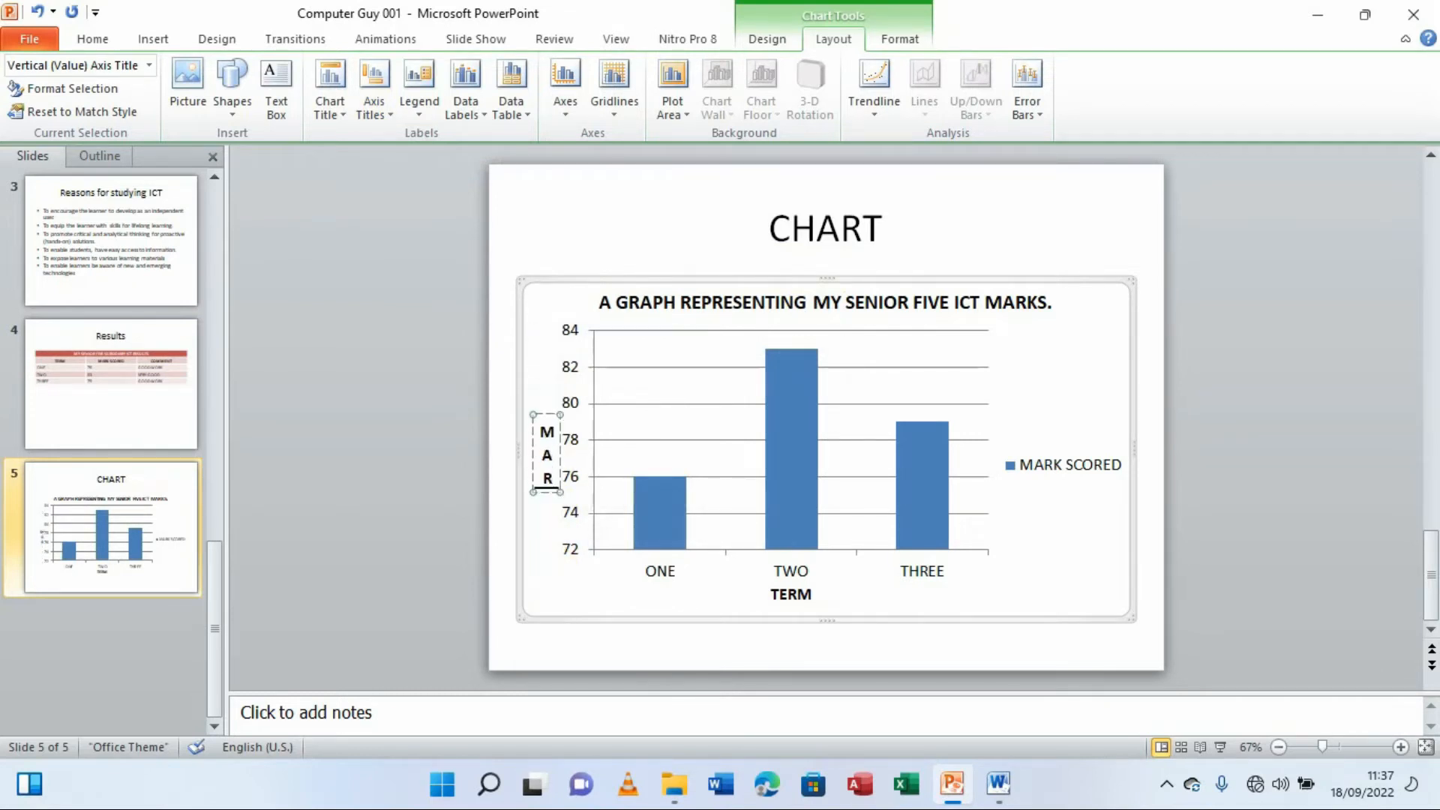
{"action": "type", "text": "K SCORED"}
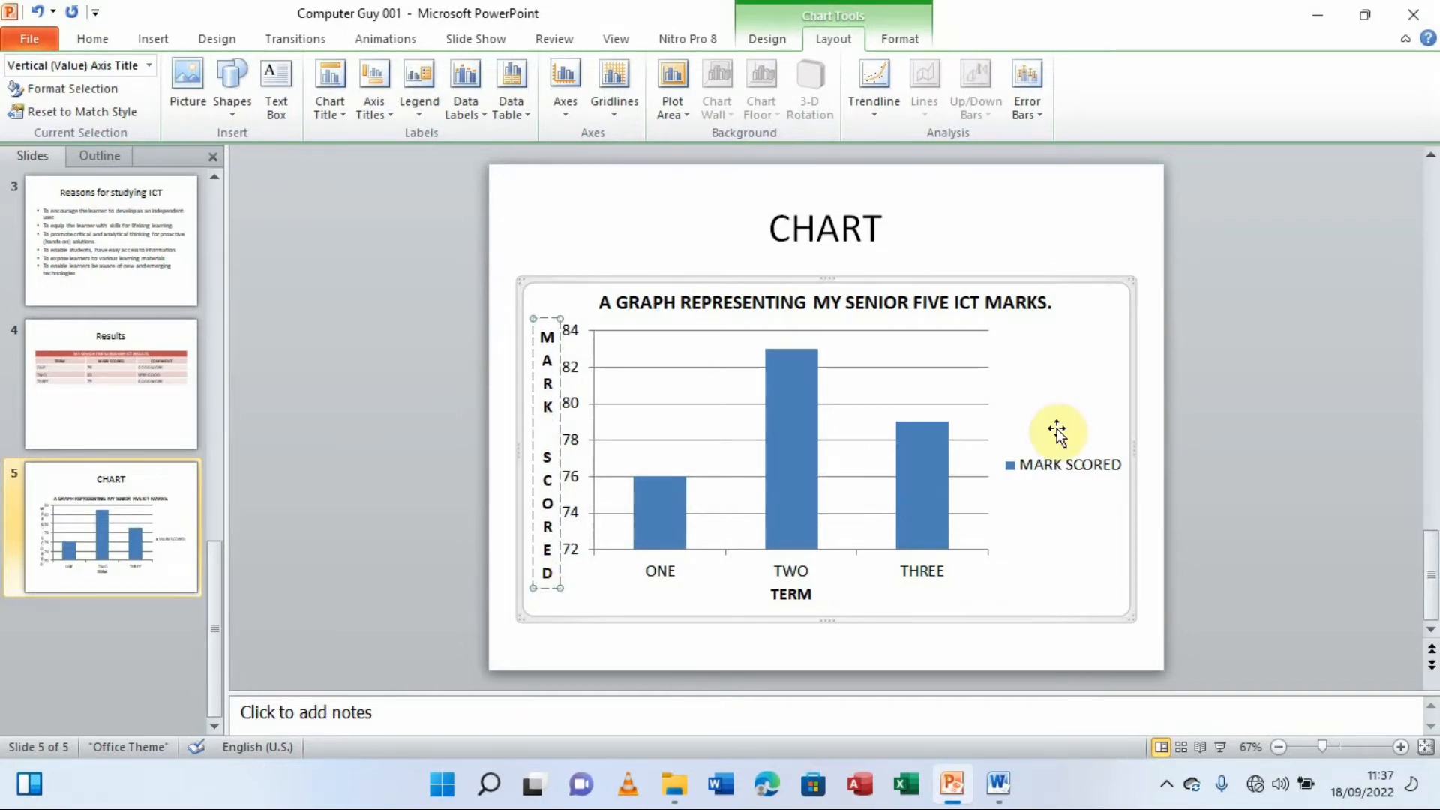
{"action": "left_click", "coordinate": [1276, 402]}
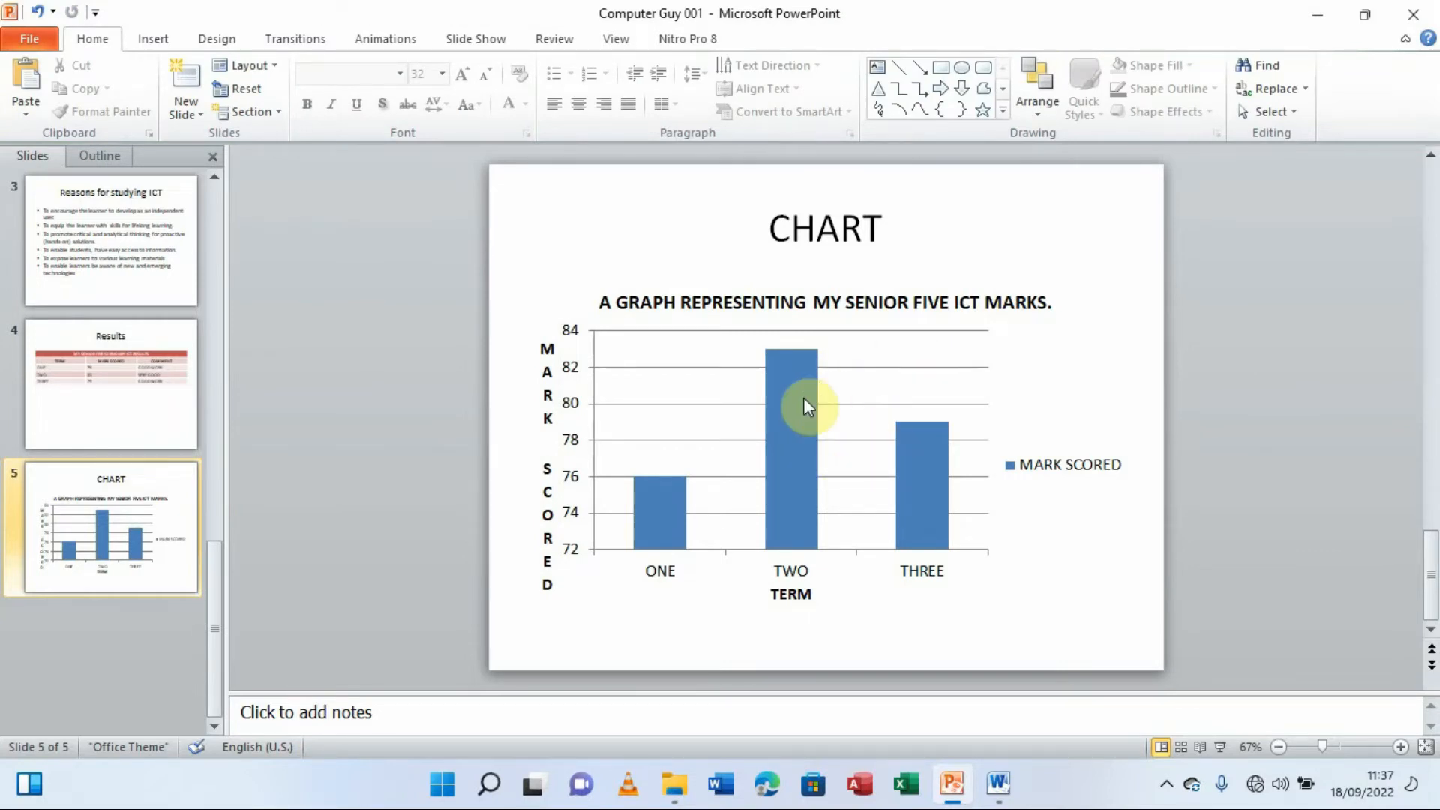
Reopen the chart's data sheet to review the terms and marks, and close it again
{"action": "left_click", "coordinate": [945, 315]}
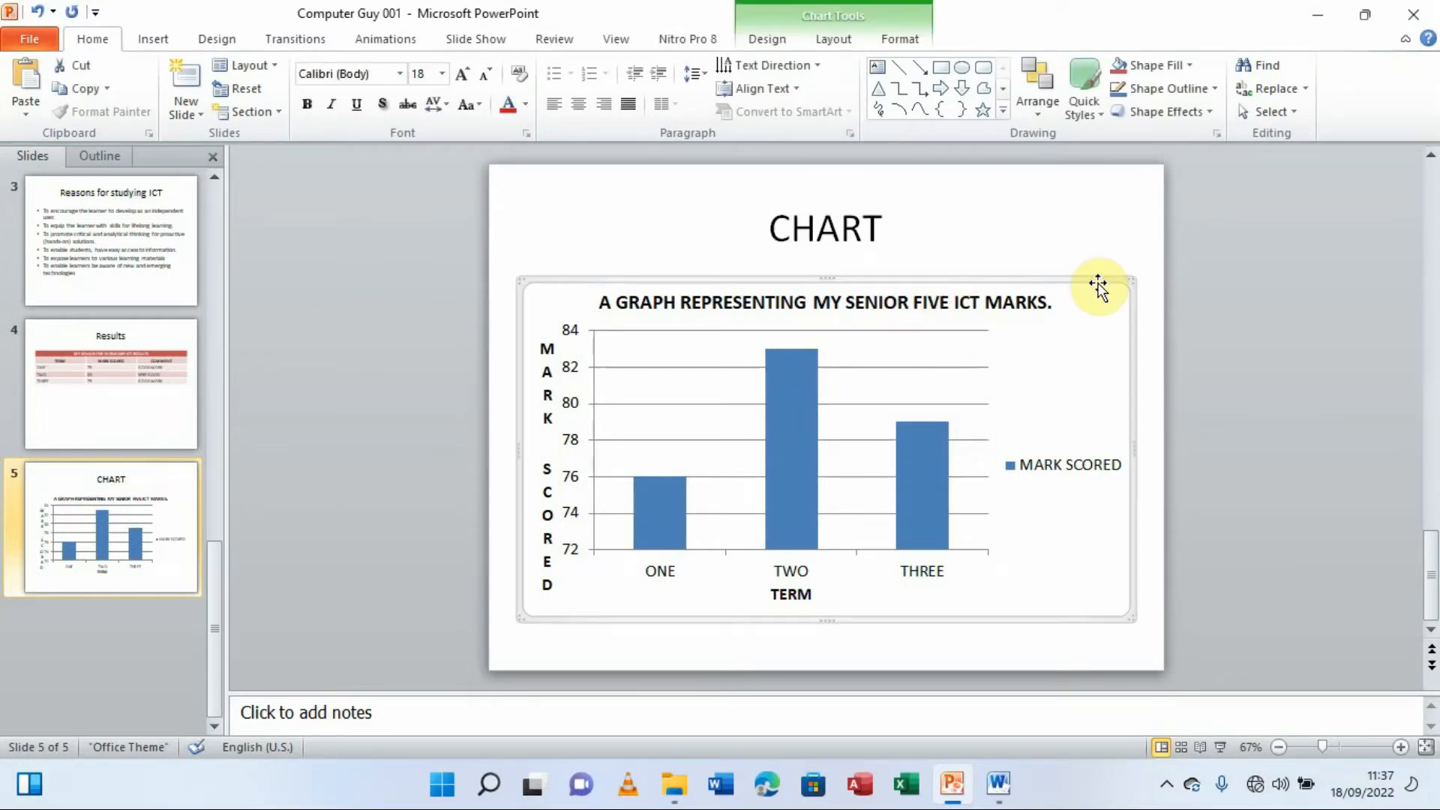
{"action": "right_click", "coordinate": [1096, 285]}
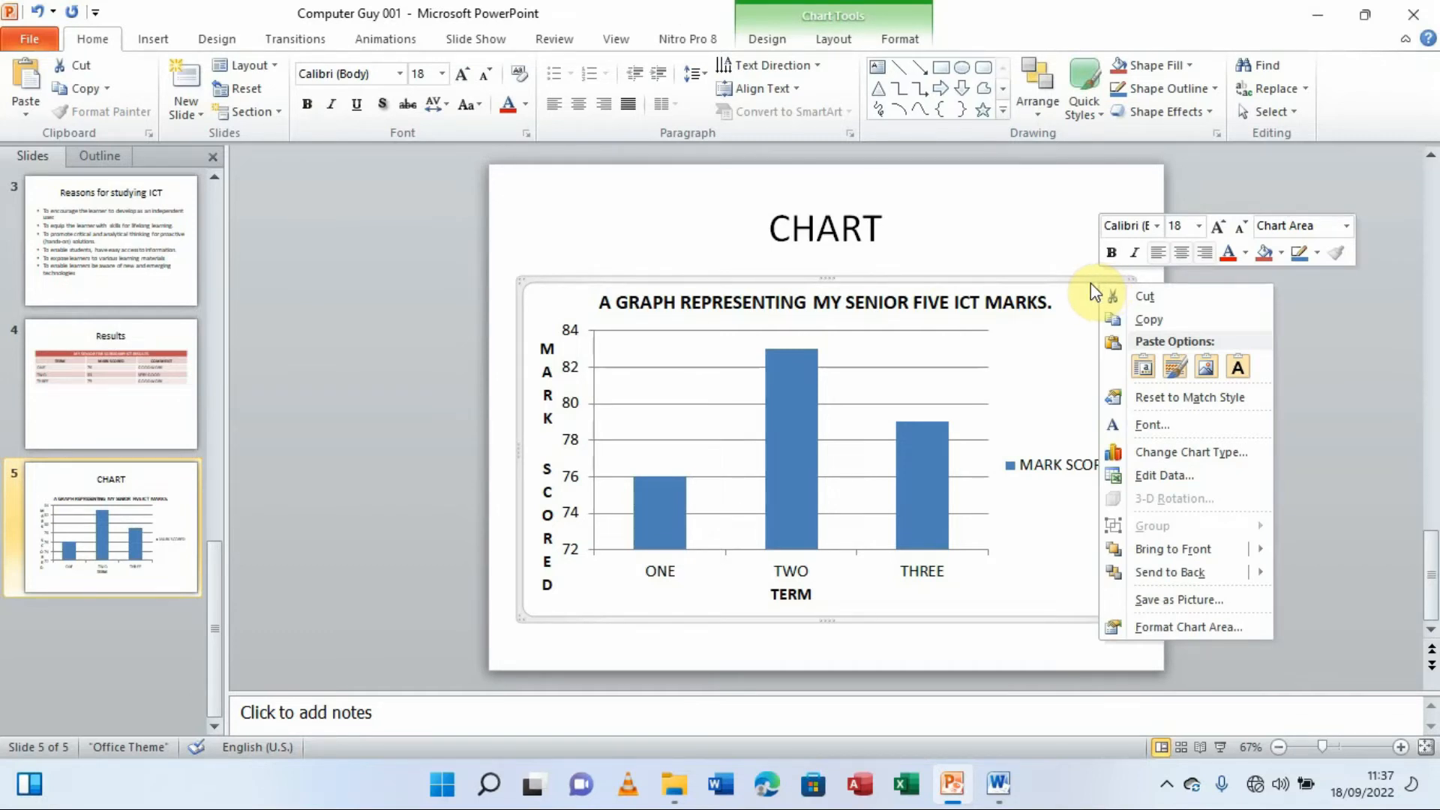
{"action": "left_click", "coordinate": [1174, 474]}
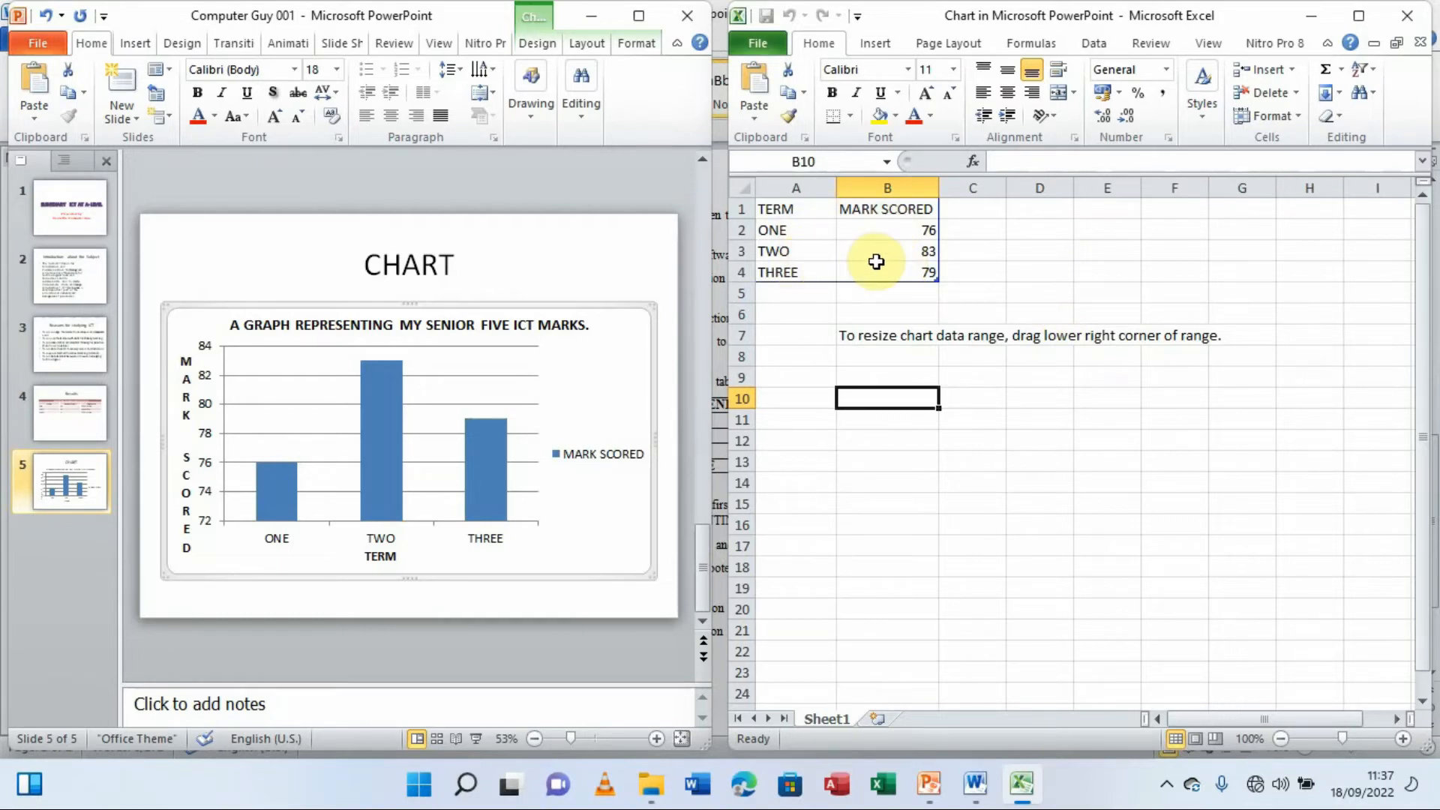
{"action": "left_click", "coordinate": [1396, 21]}
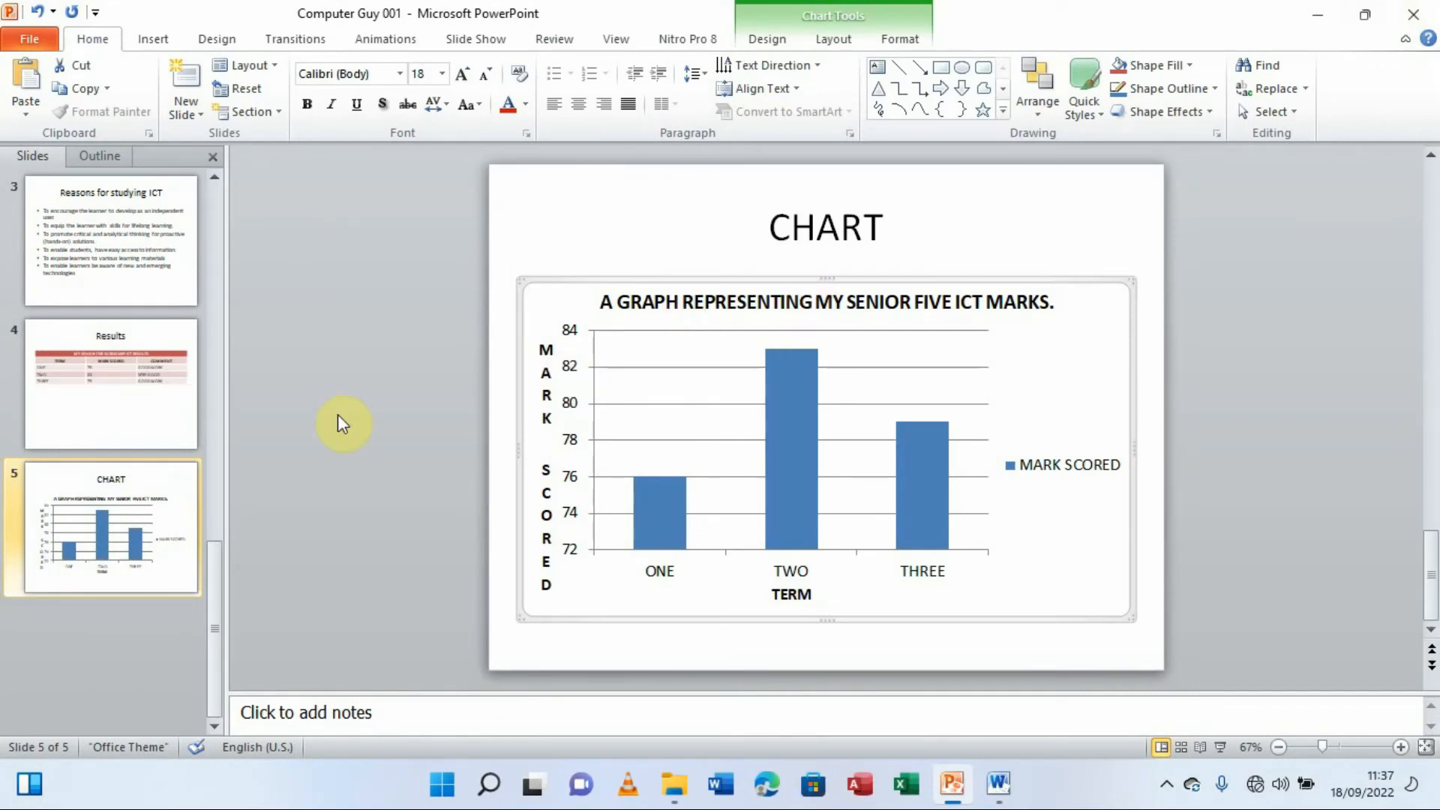
Review the Results slide and check the remaining requirements of the question in Word before returning to PowerPoint
{"action": "left_click", "coordinate": [88, 394]}
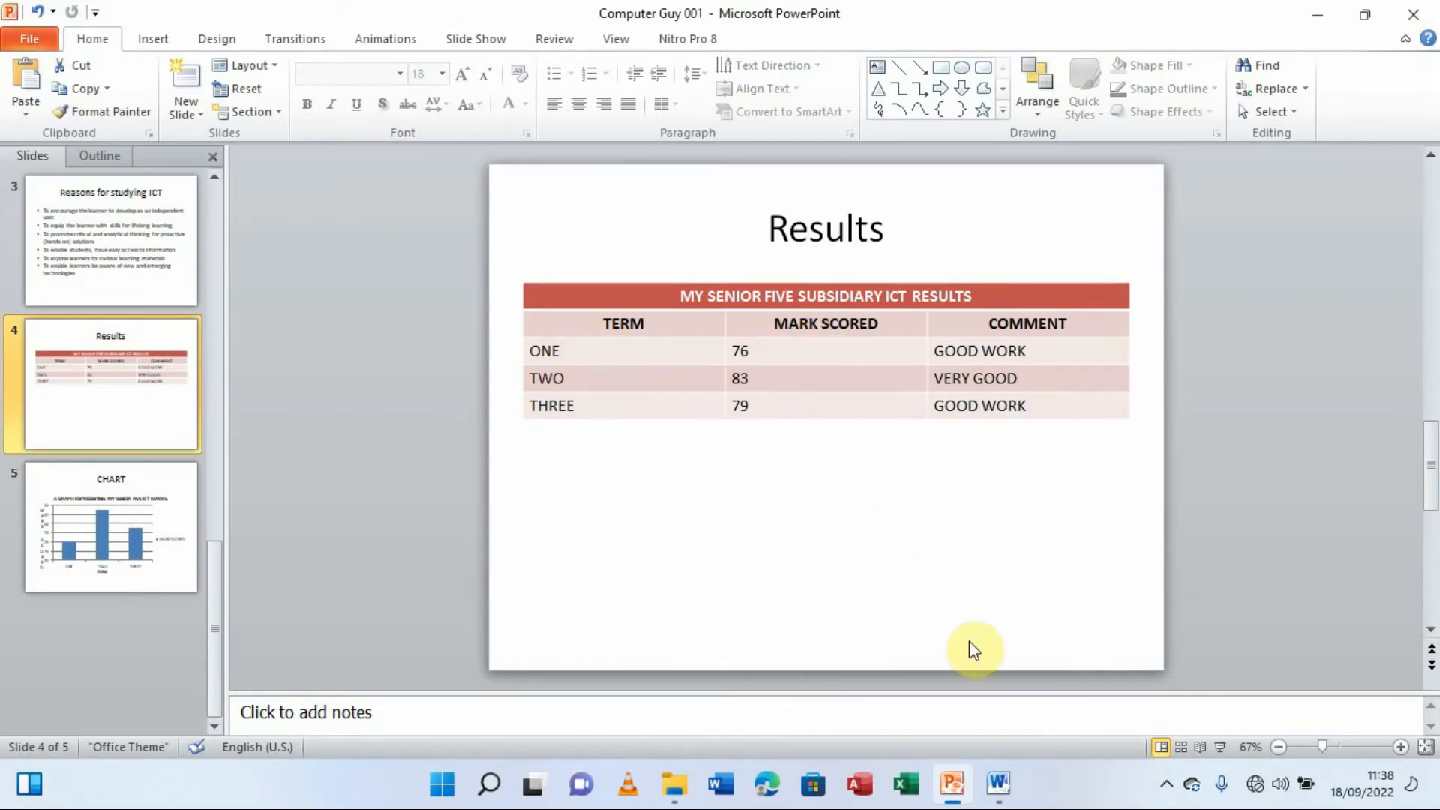
{"action": "mouse_move", "coordinate": [998, 784]}
{"action": "left_click", "coordinate": [916, 691]}
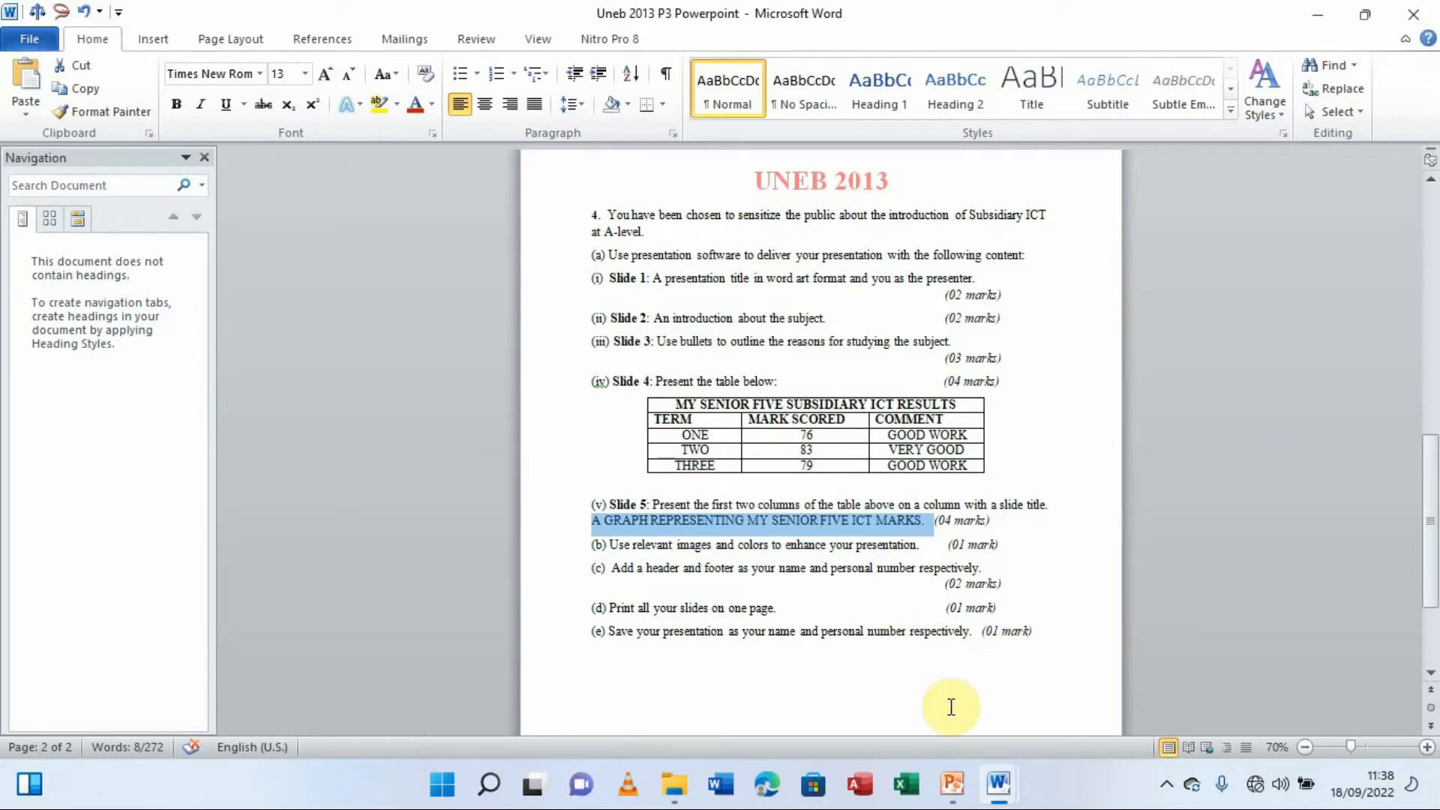
{"action": "left_click", "coordinate": [952, 784]}
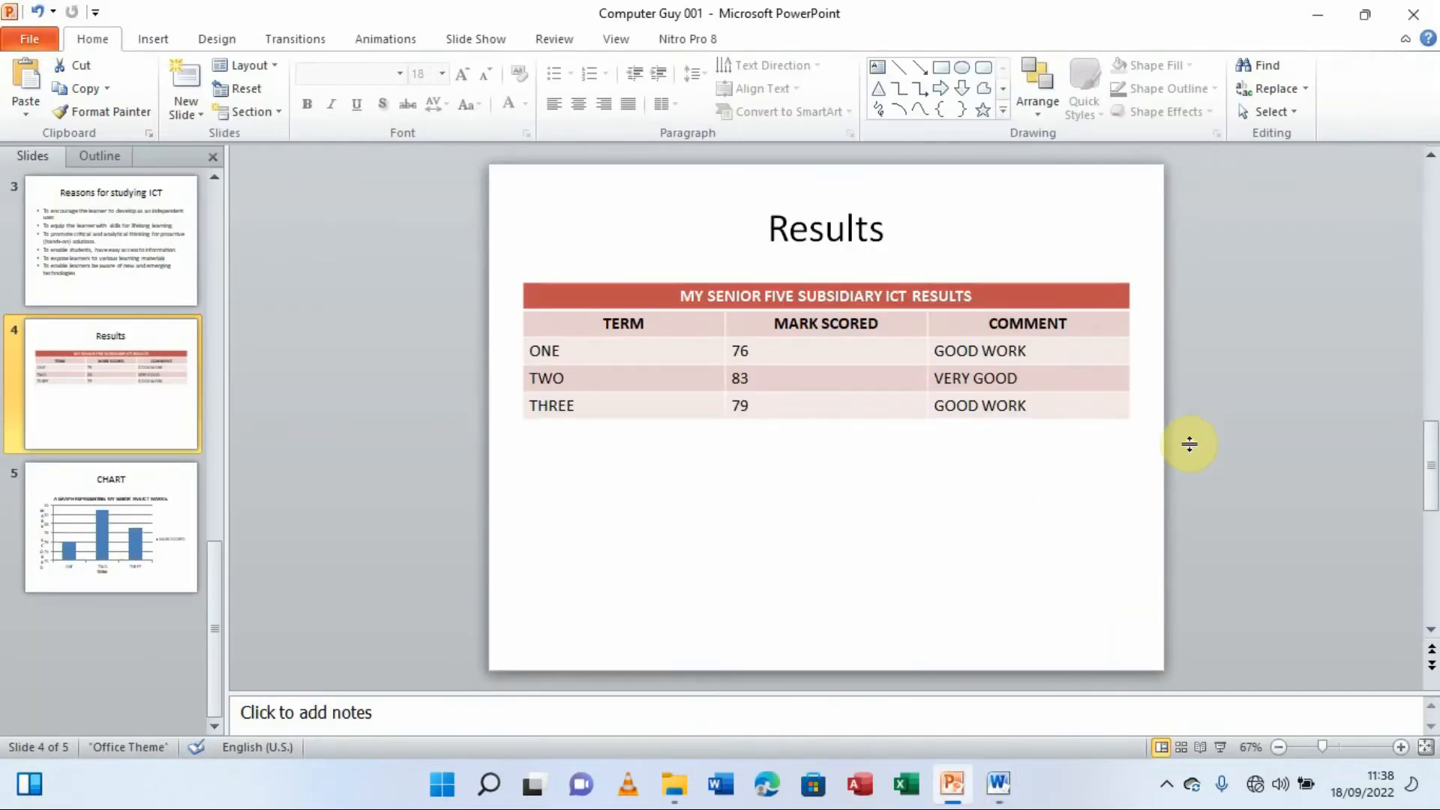
Search the clip art for COMPUTER and place the picture of a woman at a computer near the title slide's lower right corner
{"action": "left_click_drag", "start_coordinate": [1430, 464], "coordinate": [1429, 220]}
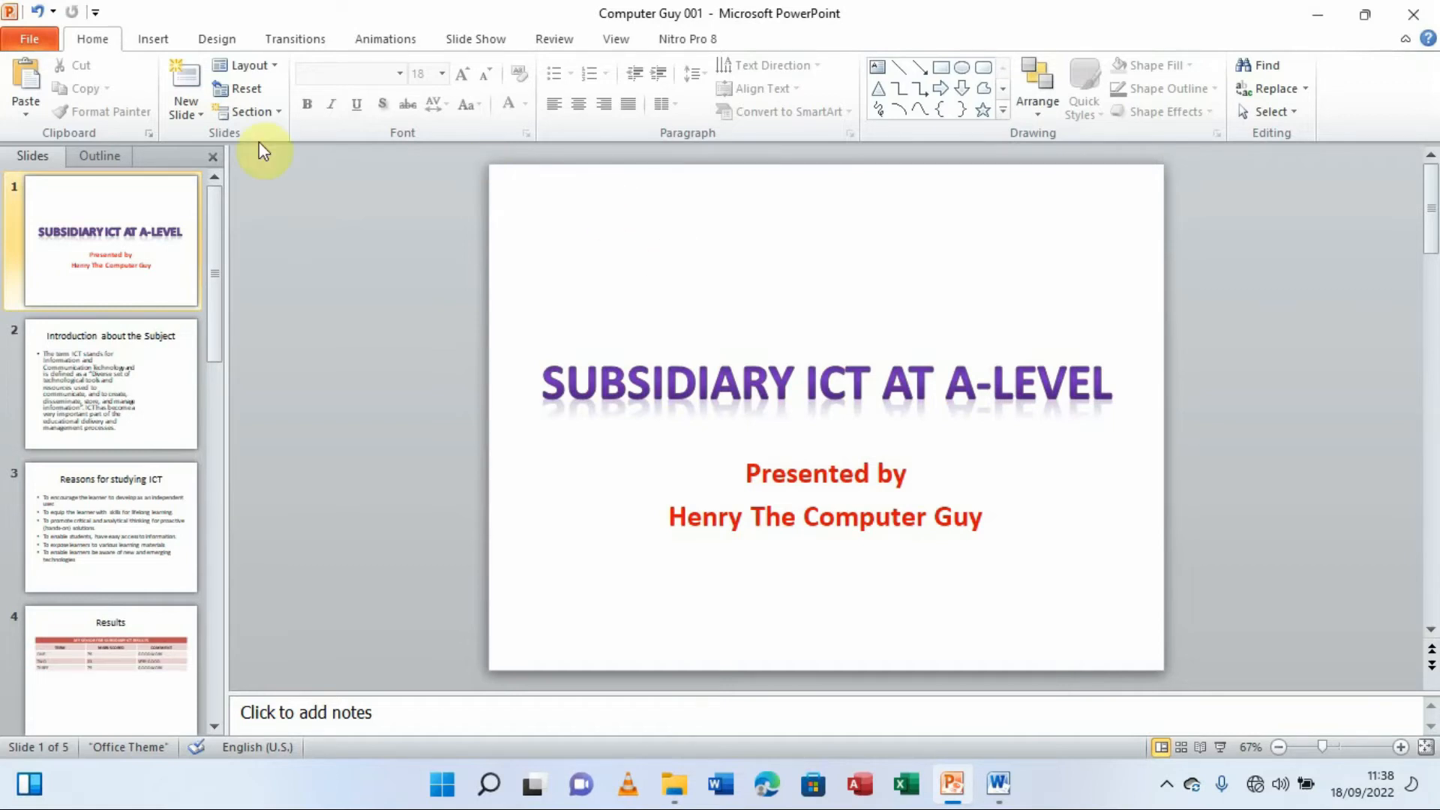
{"action": "left_click", "coordinate": [155, 41]}
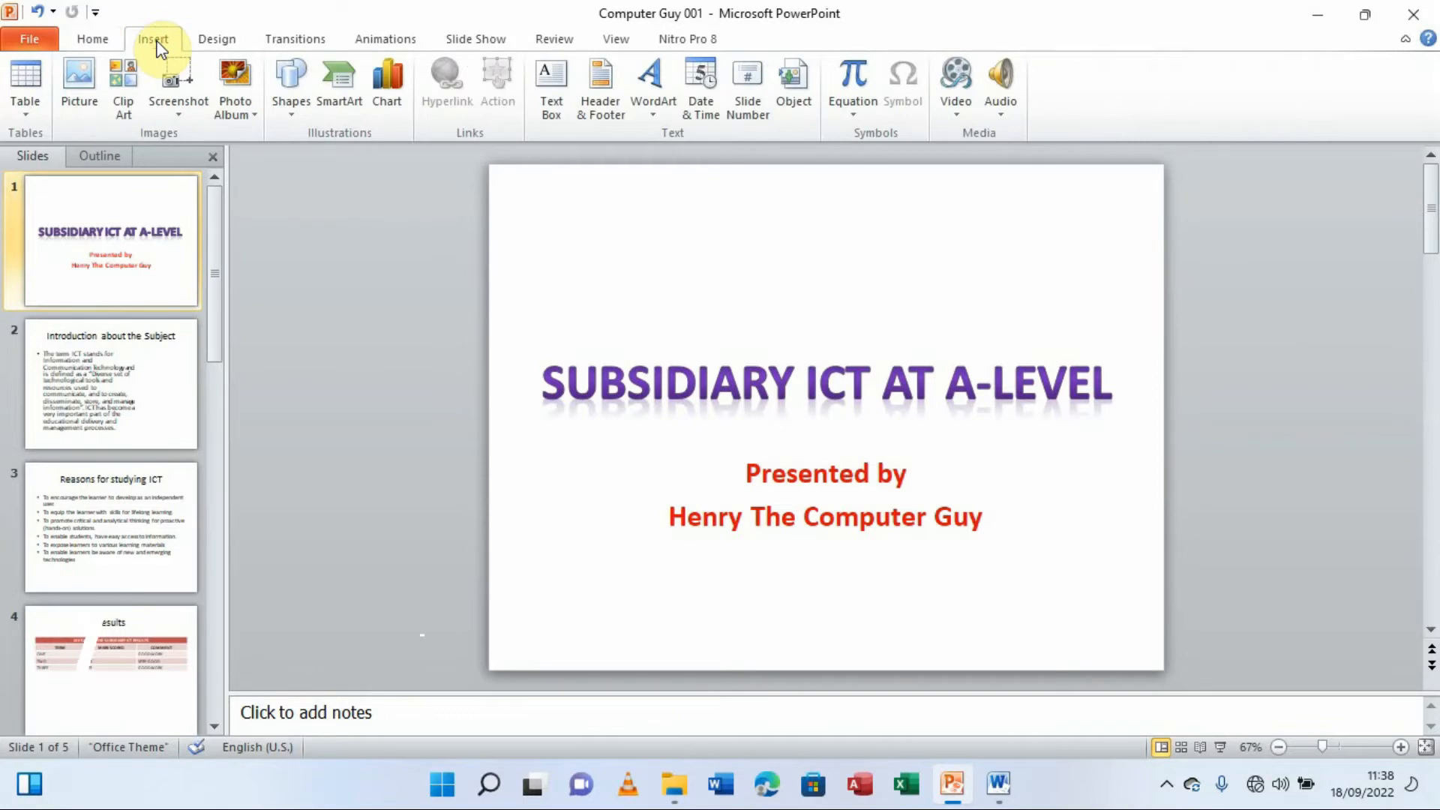
{"action": "left_click", "coordinate": [137, 84]}
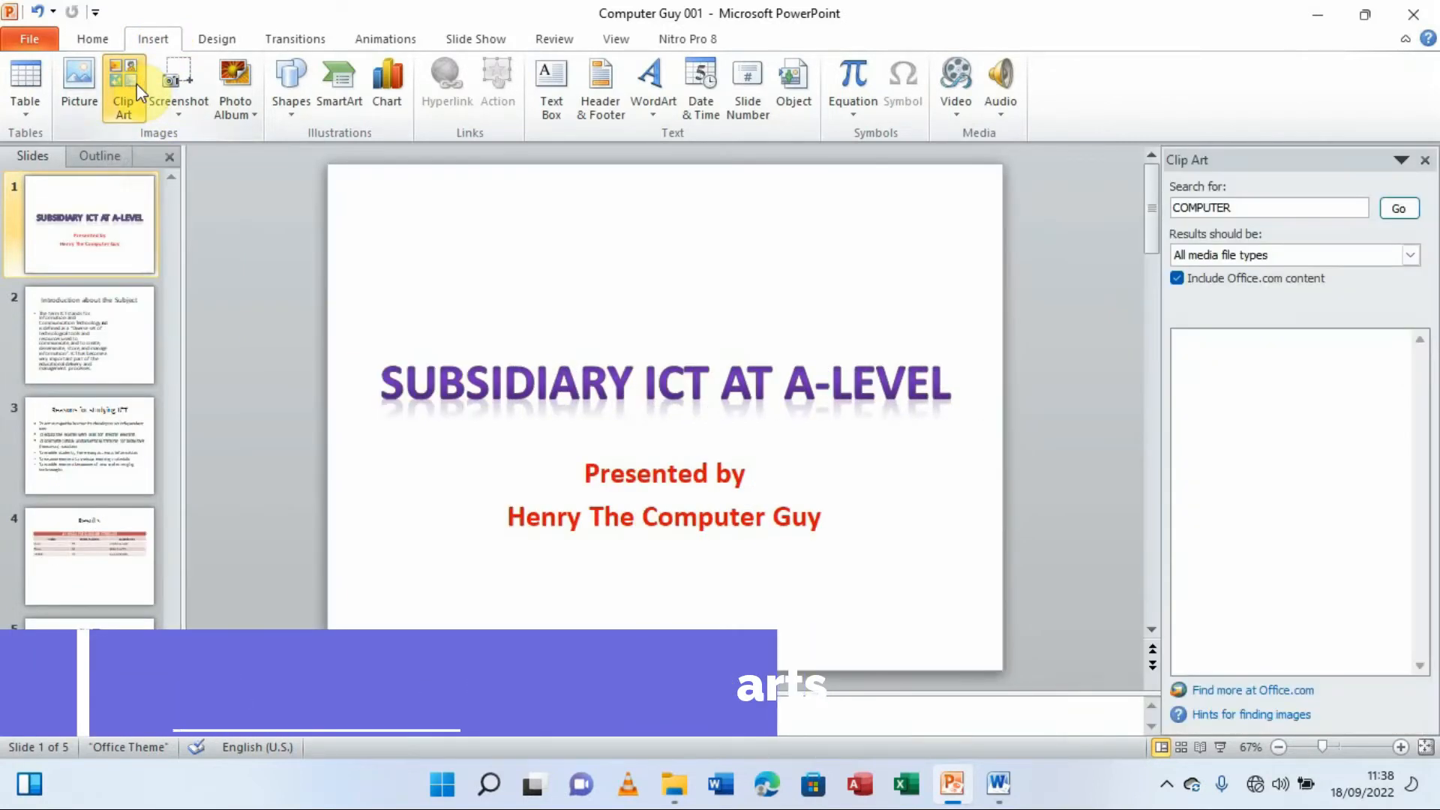
{"action": "left_click", "coordinate": [1235, 207]}
{"action": "left_click", "coordinate": [1399, 209]}
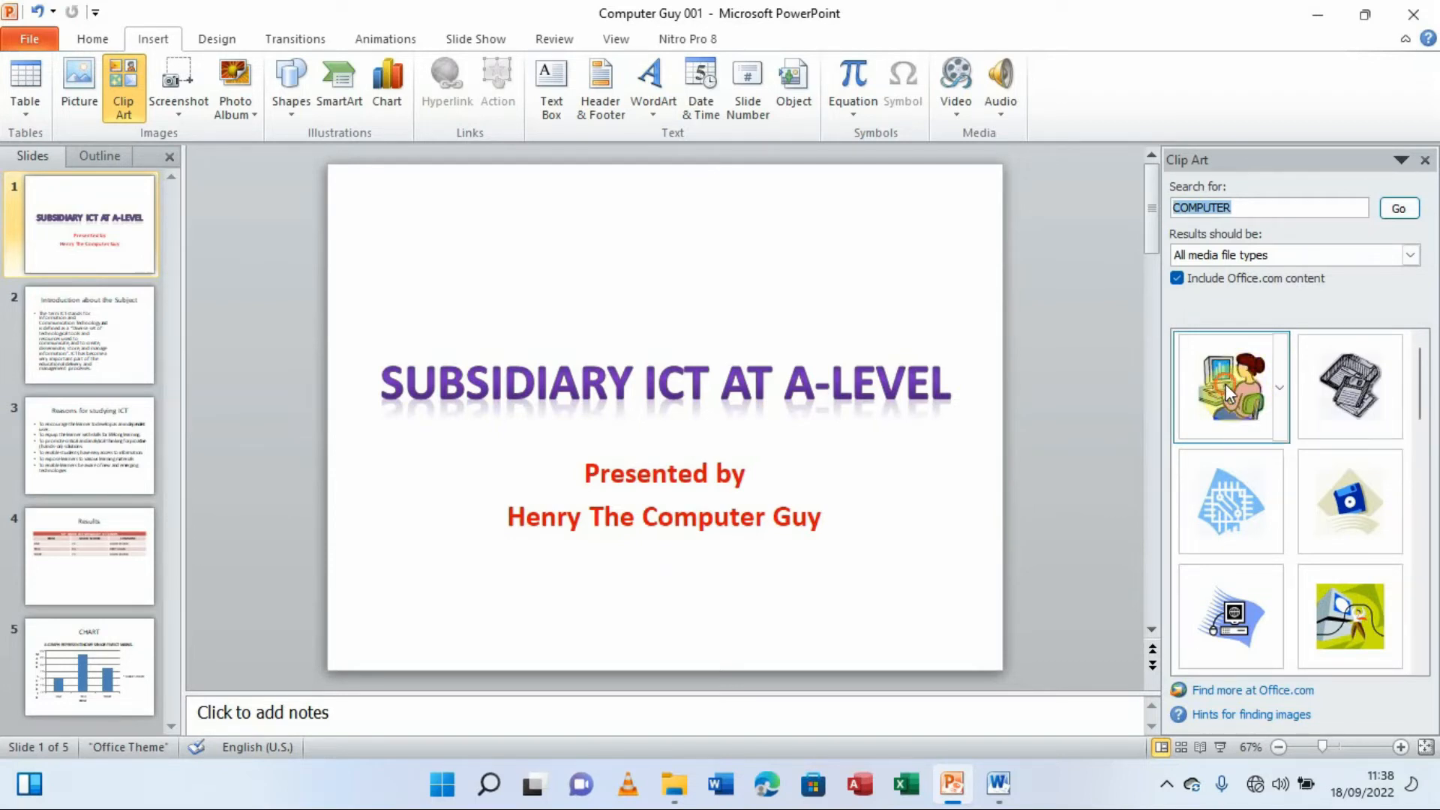
{"action": "left_click_drag", "start_coordinate": [1226, 384], "coordinate": [1036, 475]}
{"action": "left_click_drag", "start_coordinate": [897, 531], "coordinate": [898, 557]}
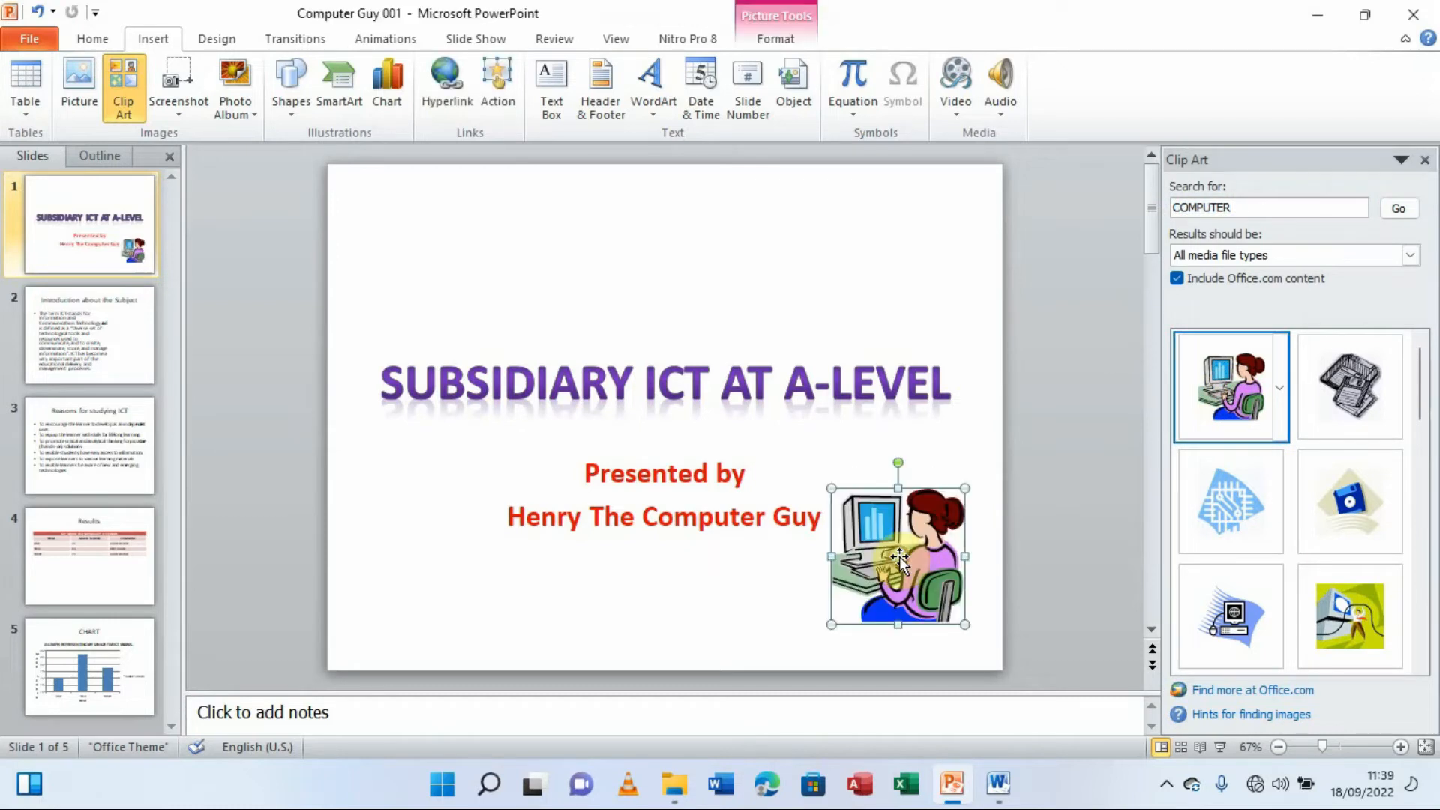
{"action": "left_click", "coordinate": [1023, 330]}
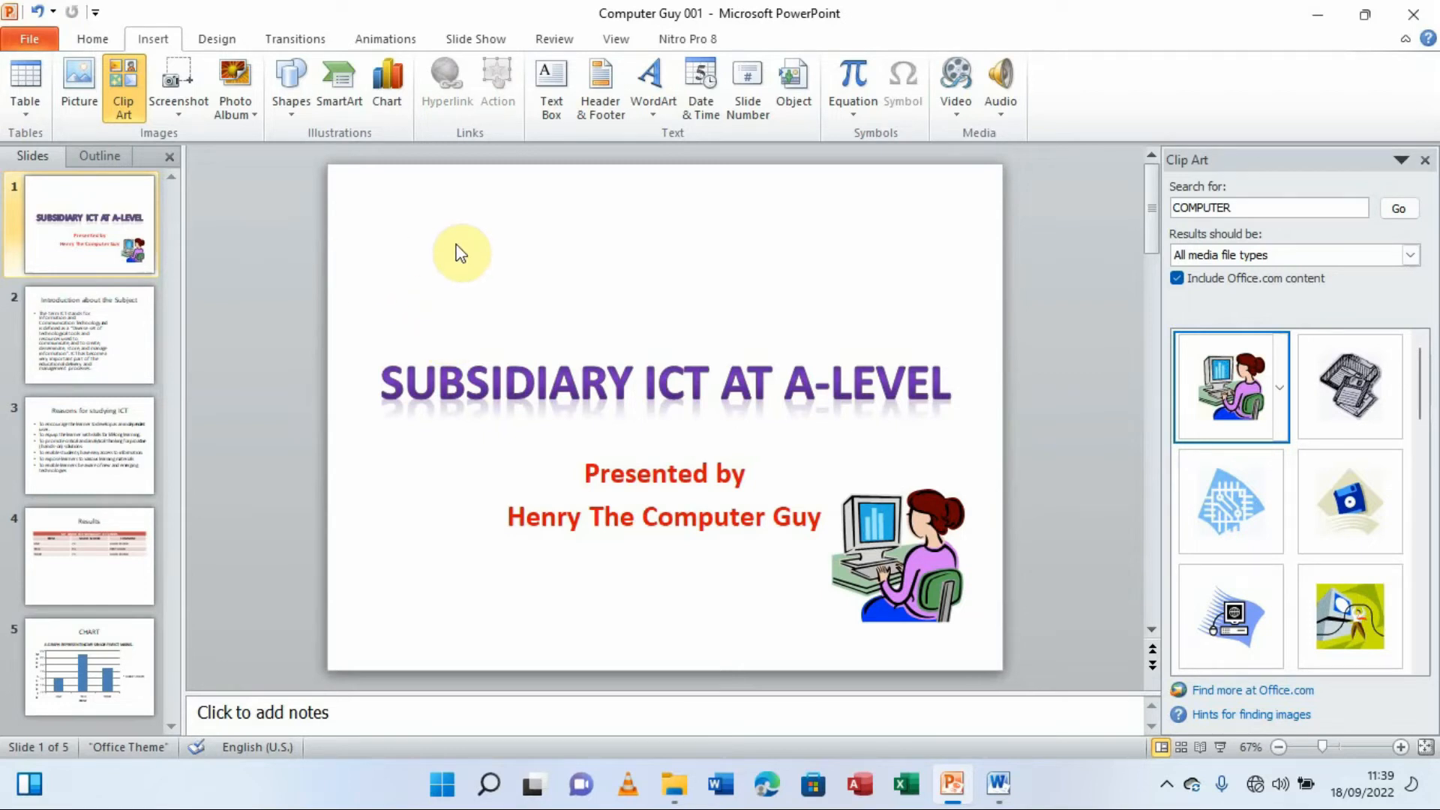
Insert the pictures 01tic-foto-webs and IC from the Desktop's Images folder together onto the title slide
{"action": "left_click", "coordinate": [82, 80]}
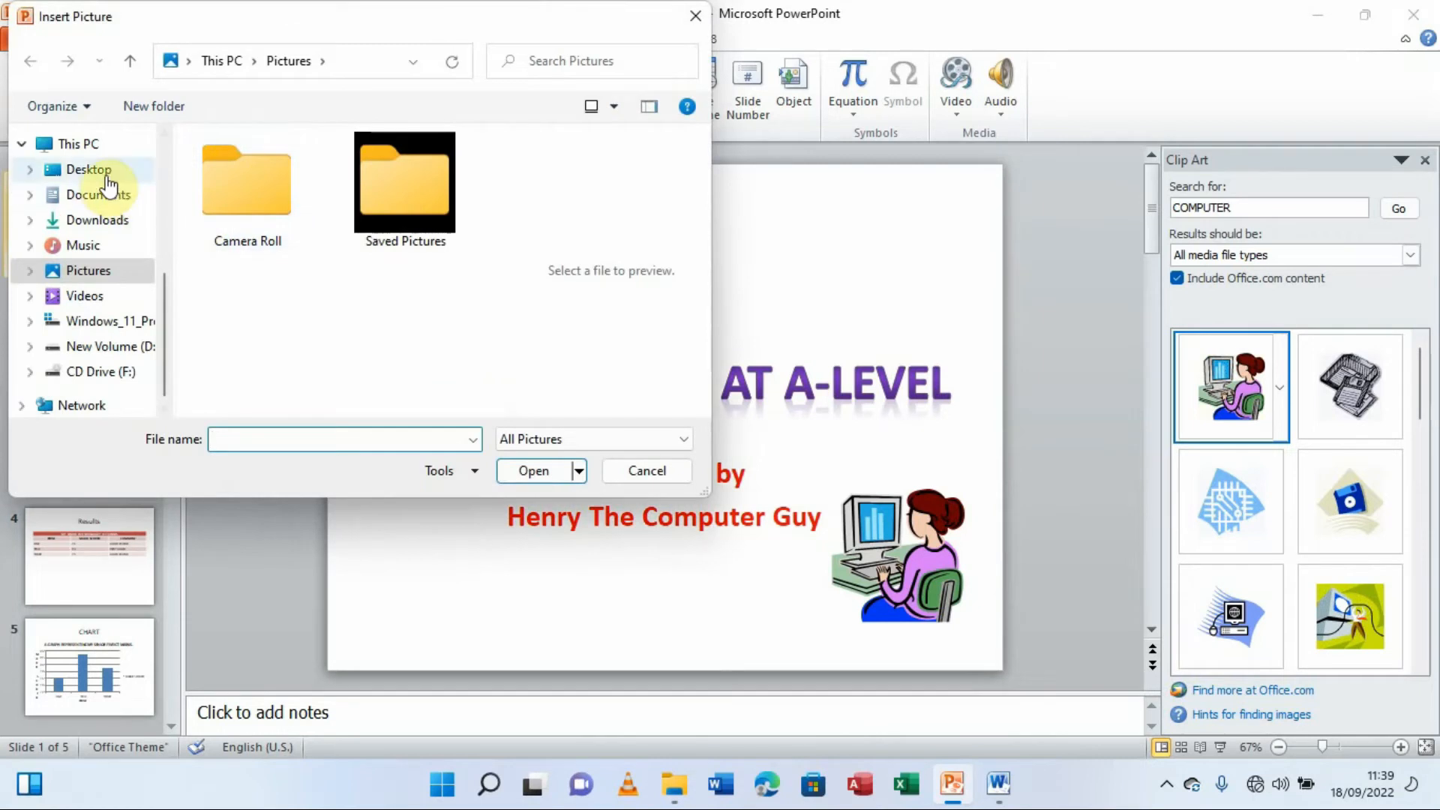
{"action": "left_click", "coordinate": [105, 178]}
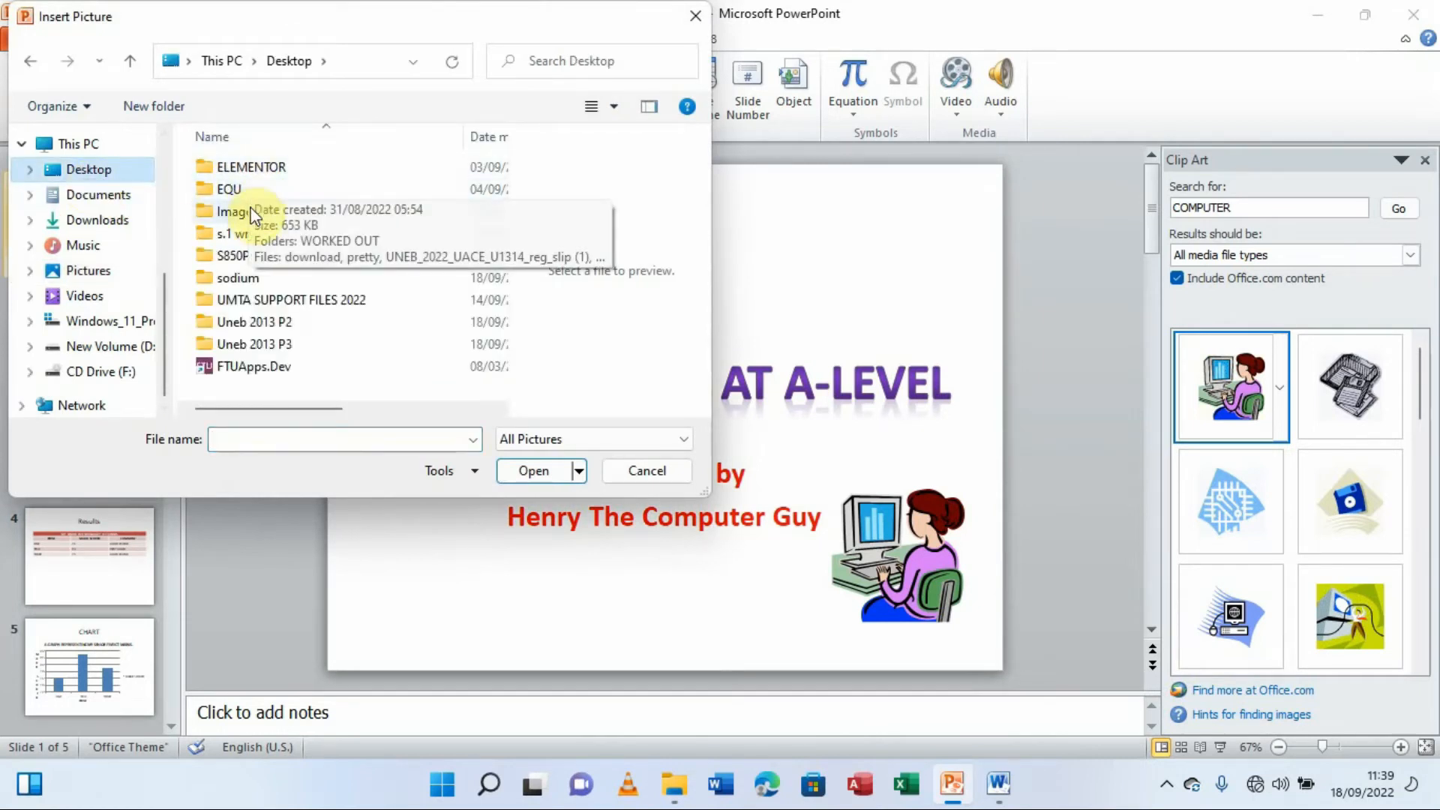
{"action": "left_click", "coordinate": [251, 213]}
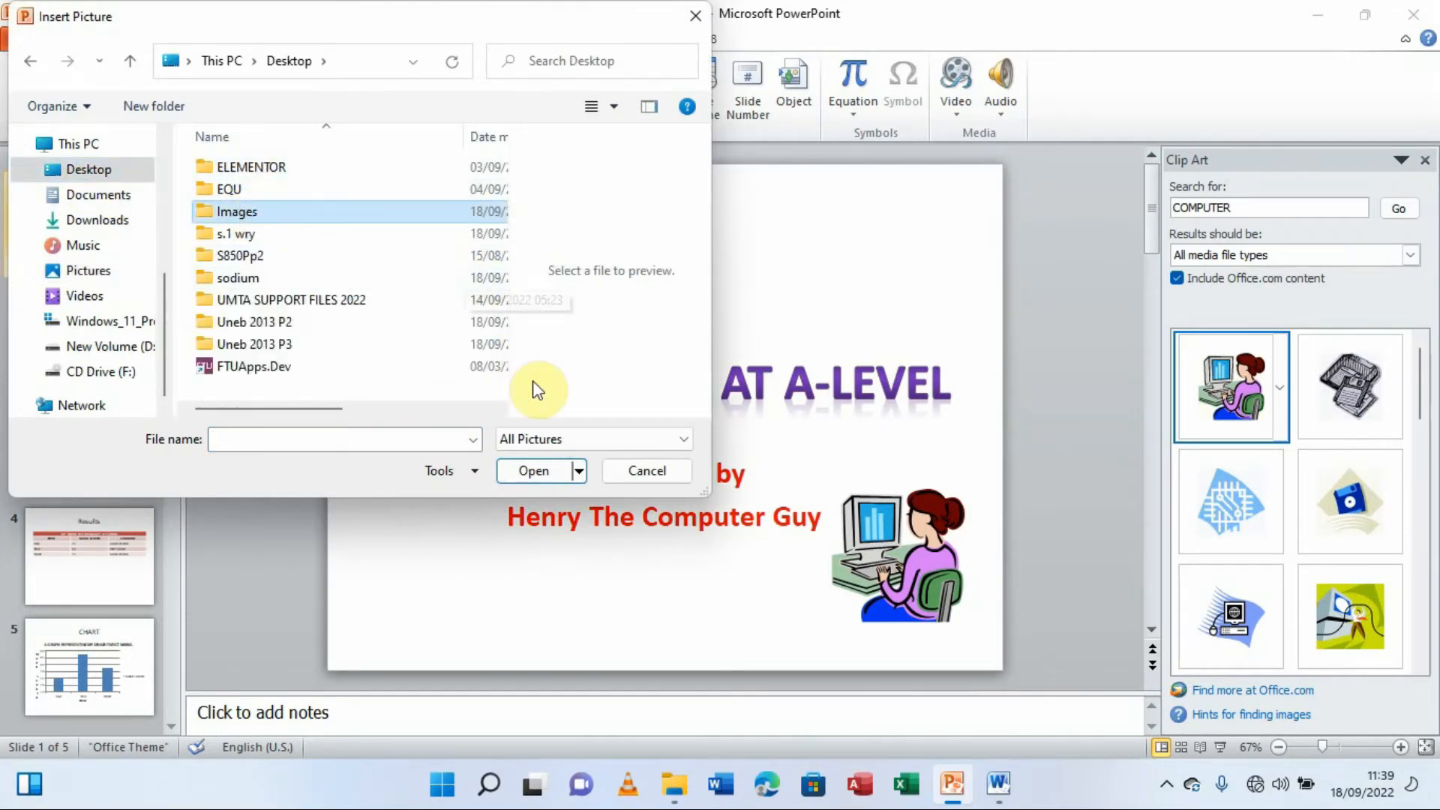
{"action": "left_click", "coordinate": [538, 471]}
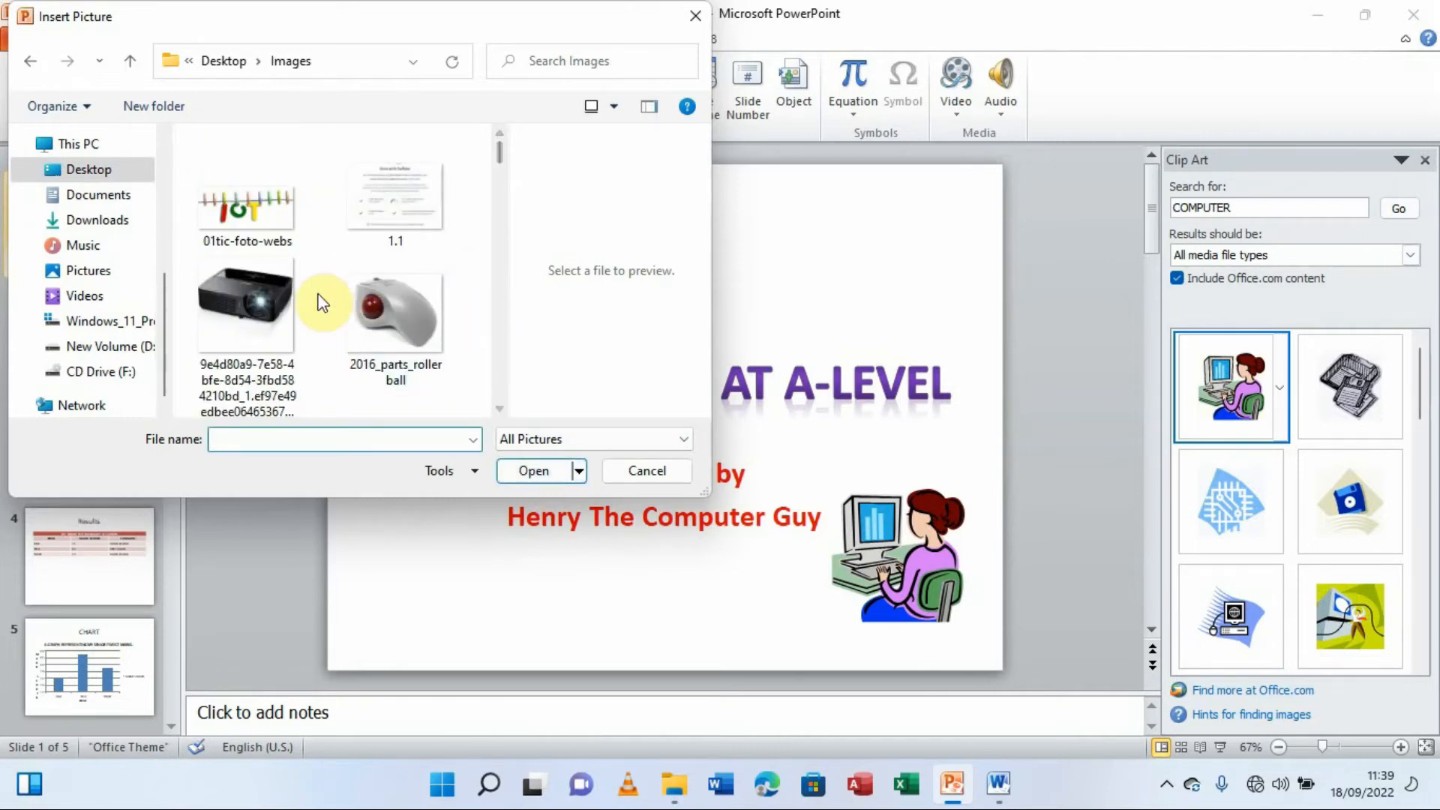
{"action": "left_click", "coordinate": [246, 208]}
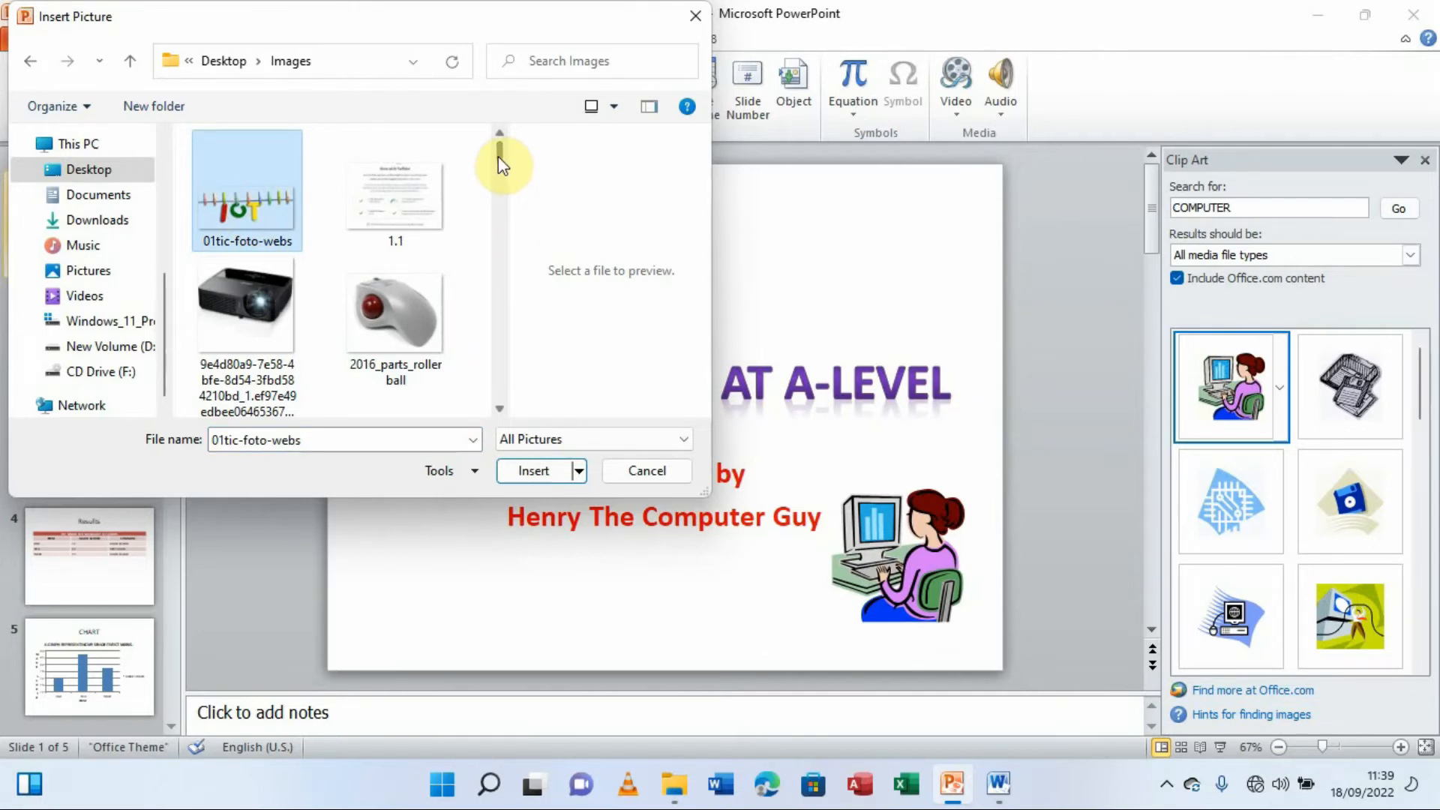
{"action": "left_click_drag", "start_coordinate": [499, 158], "coordinate": [498, 273]}
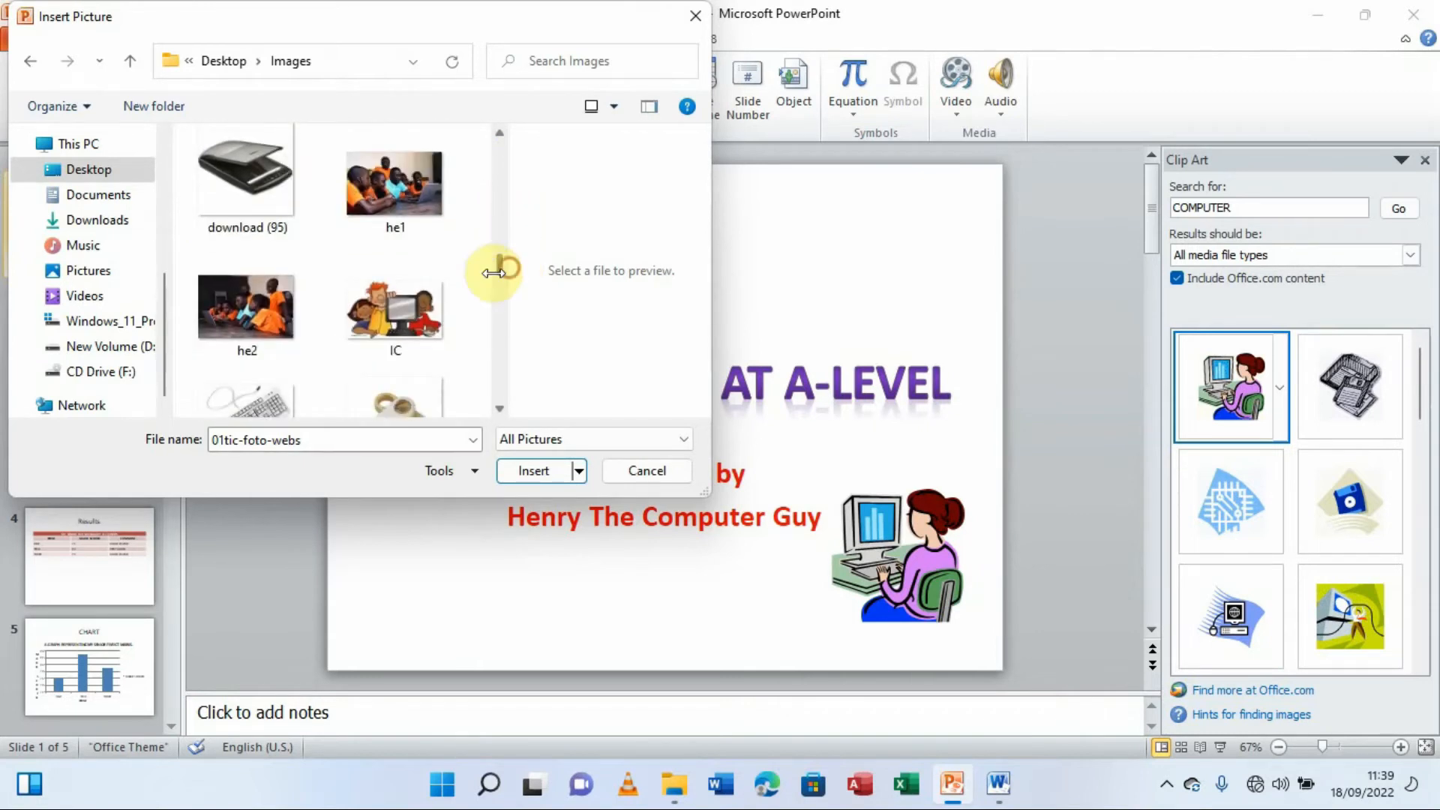
{"action": "left_click", "coordinate": [379, 304], "text": "ctrl"}
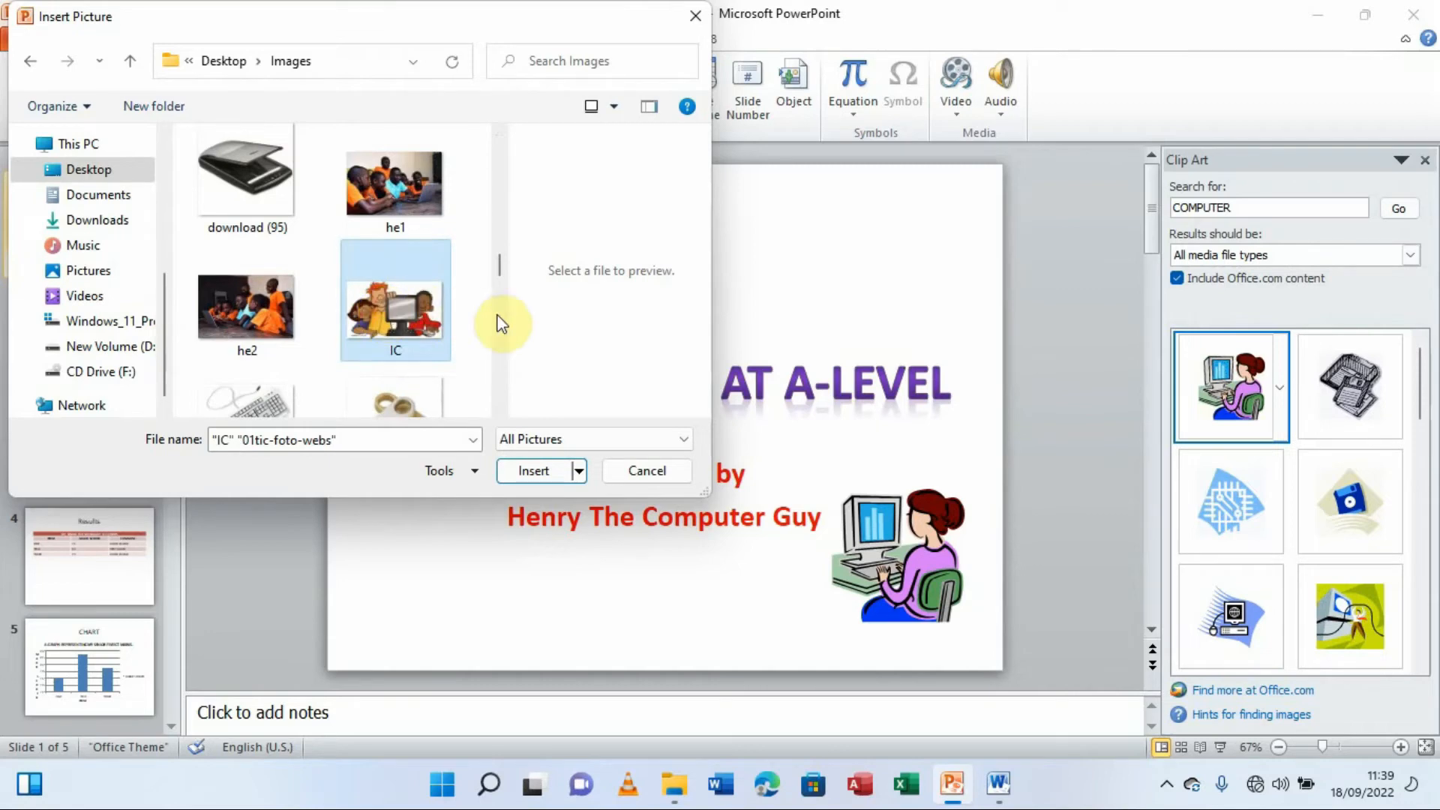
{"action": "left_click", "coordinate": [533, 470]}
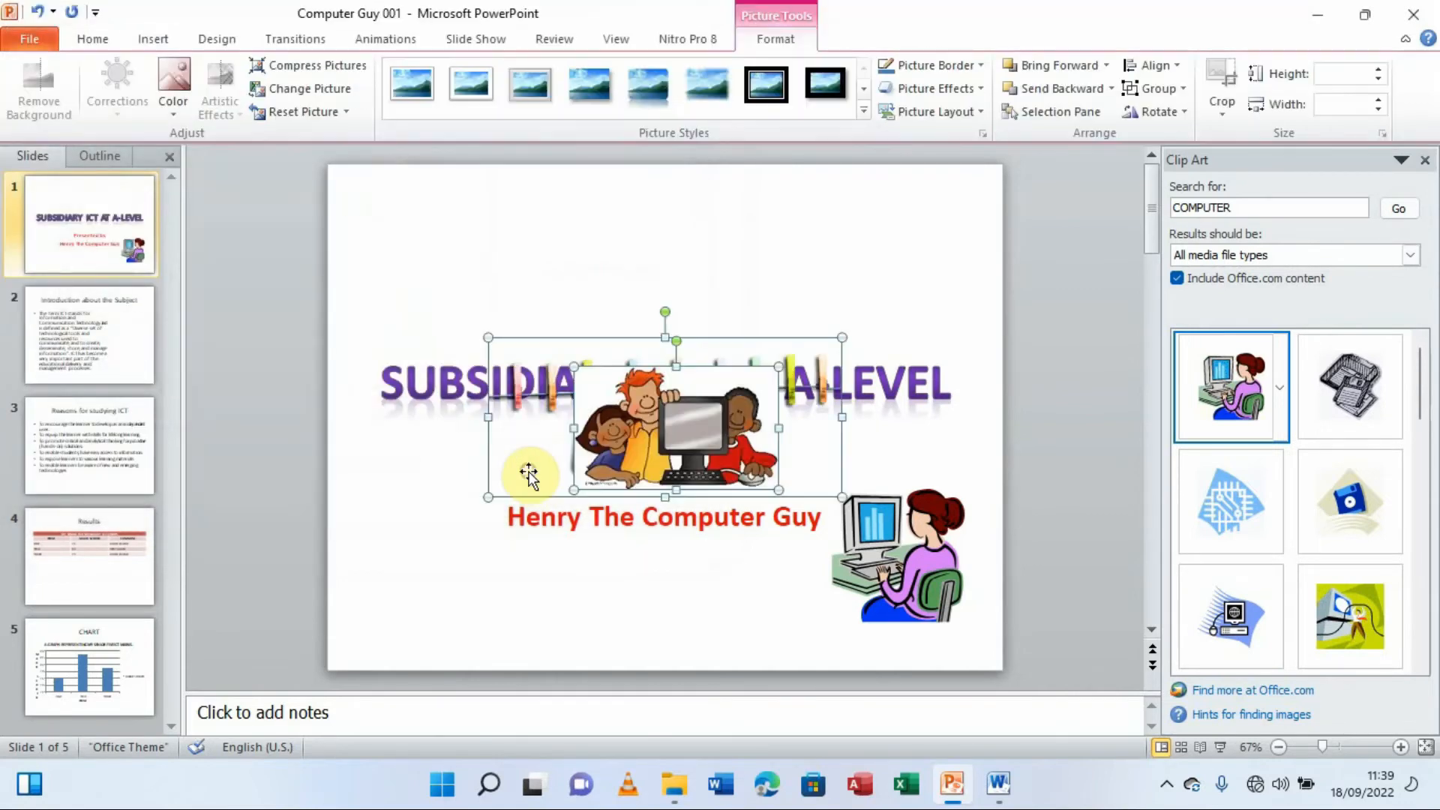
Move the children-at-computer picture to the title slide's lower left corner and the ICT clothesline picture above the title
{"action": "left_click", "coordinate": [752, 248]}
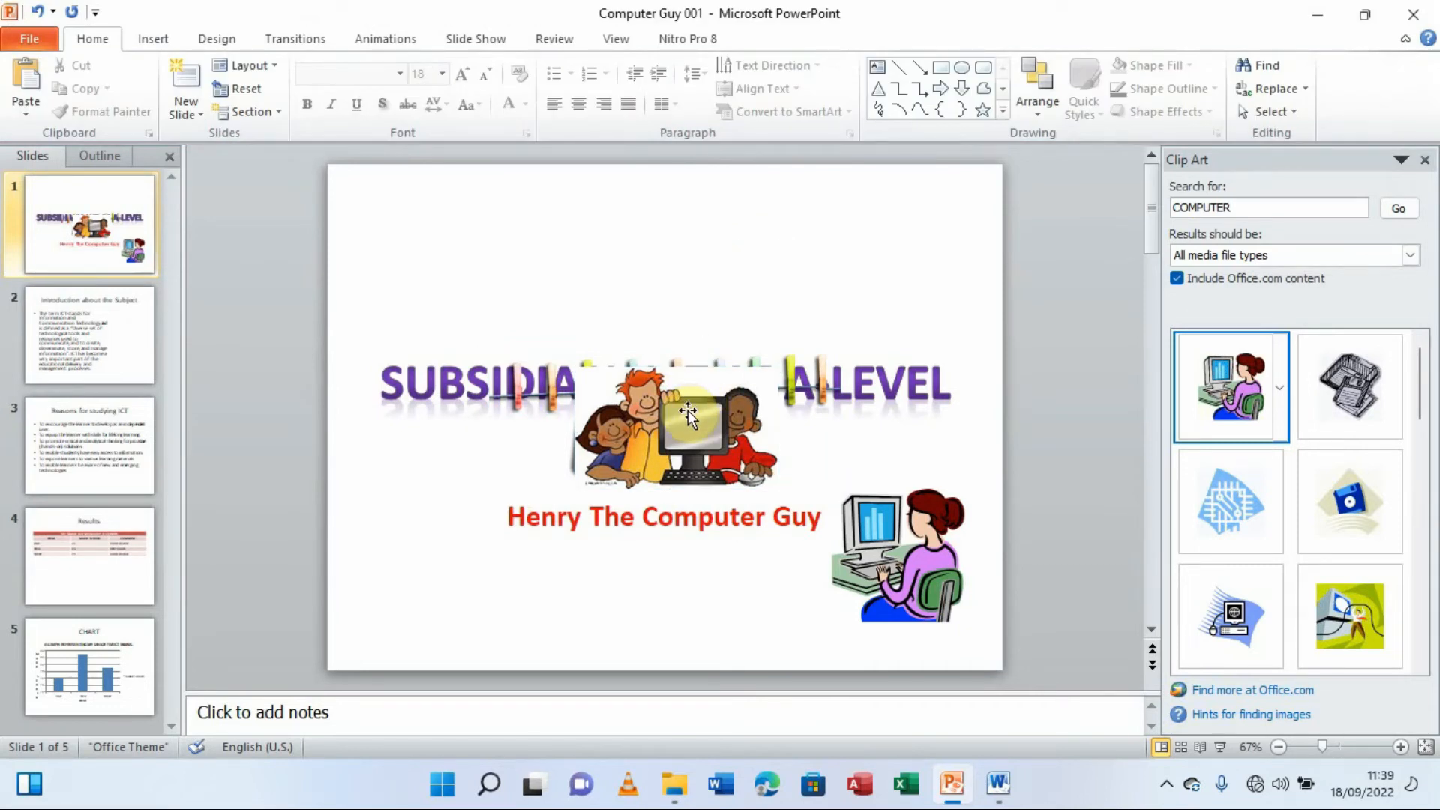
{"action": "left_click_drag", "start_coordinate": [653, 451], "coordinate": [449, 578]}
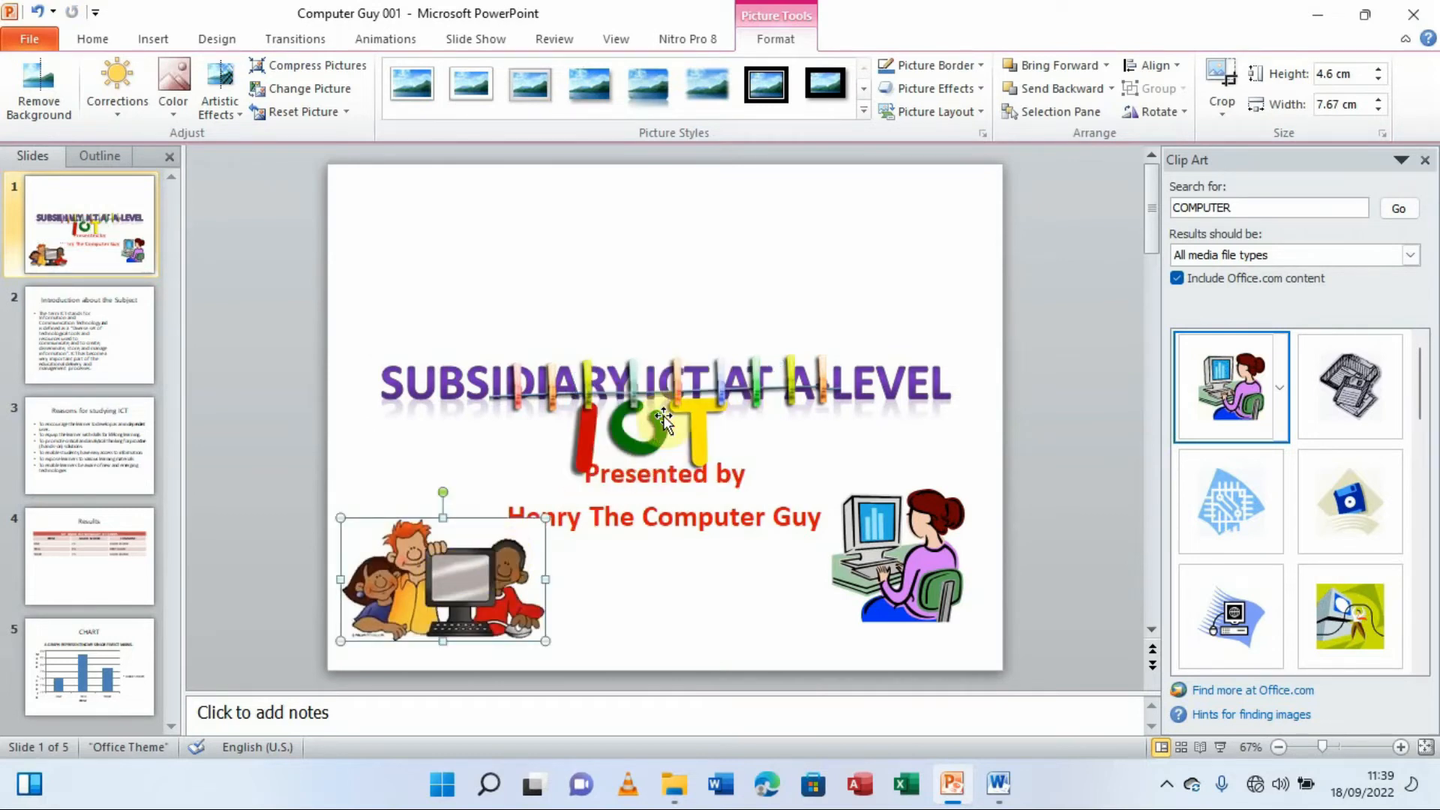
{"action": "left_click_drag", "start_coordinate": [669, 410], "coordinate": [690, 260]}
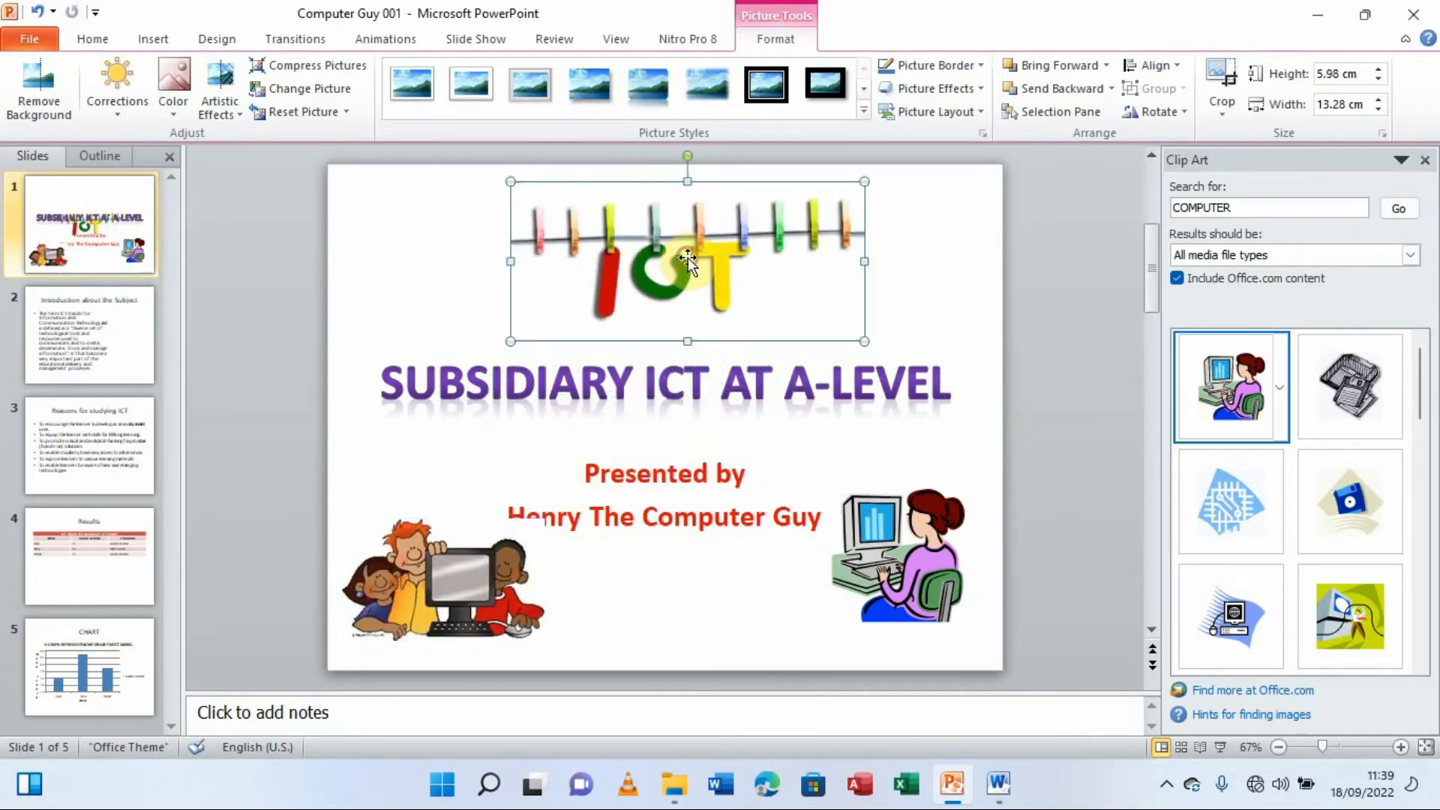
{"action": "left_click", "coordinate": [1049, 333]}
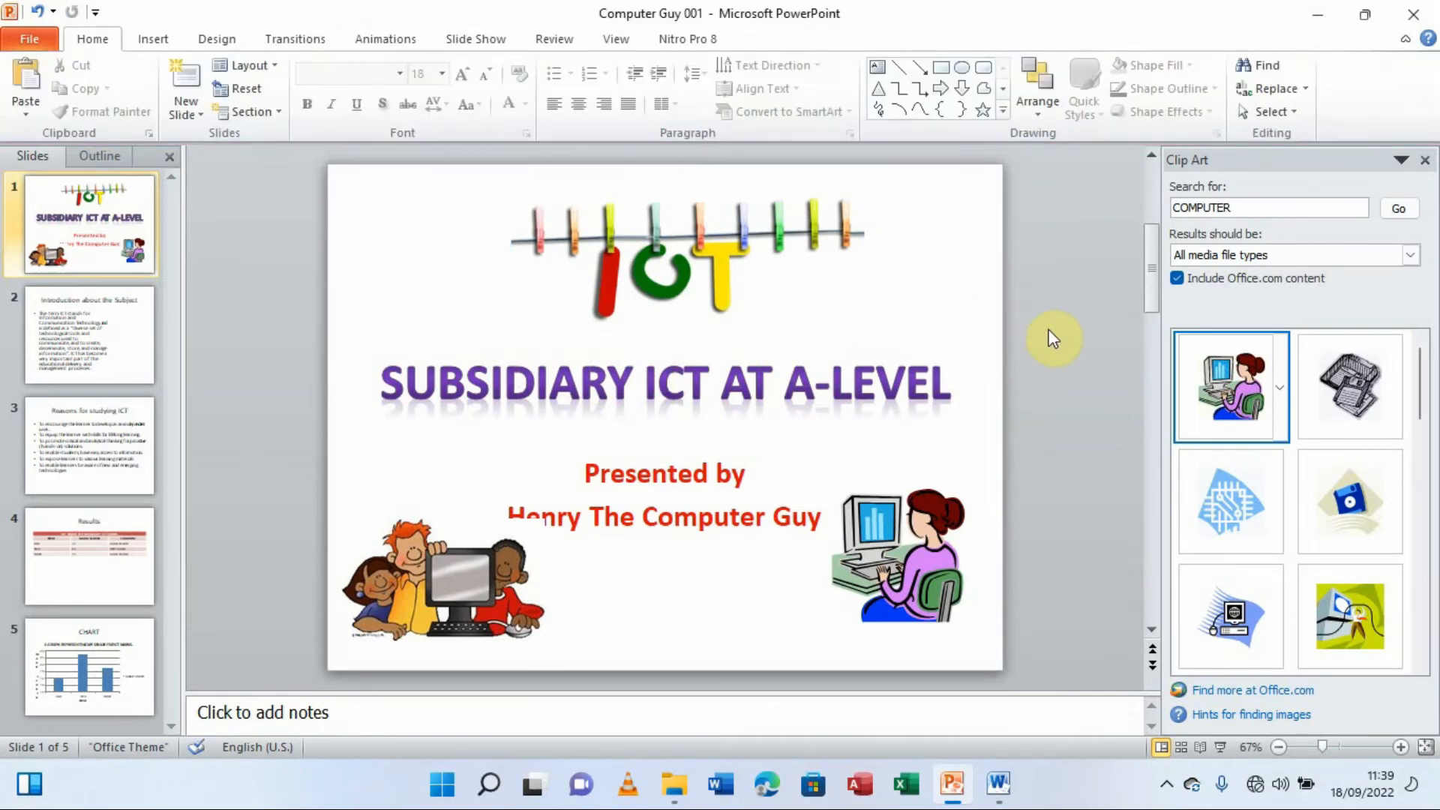